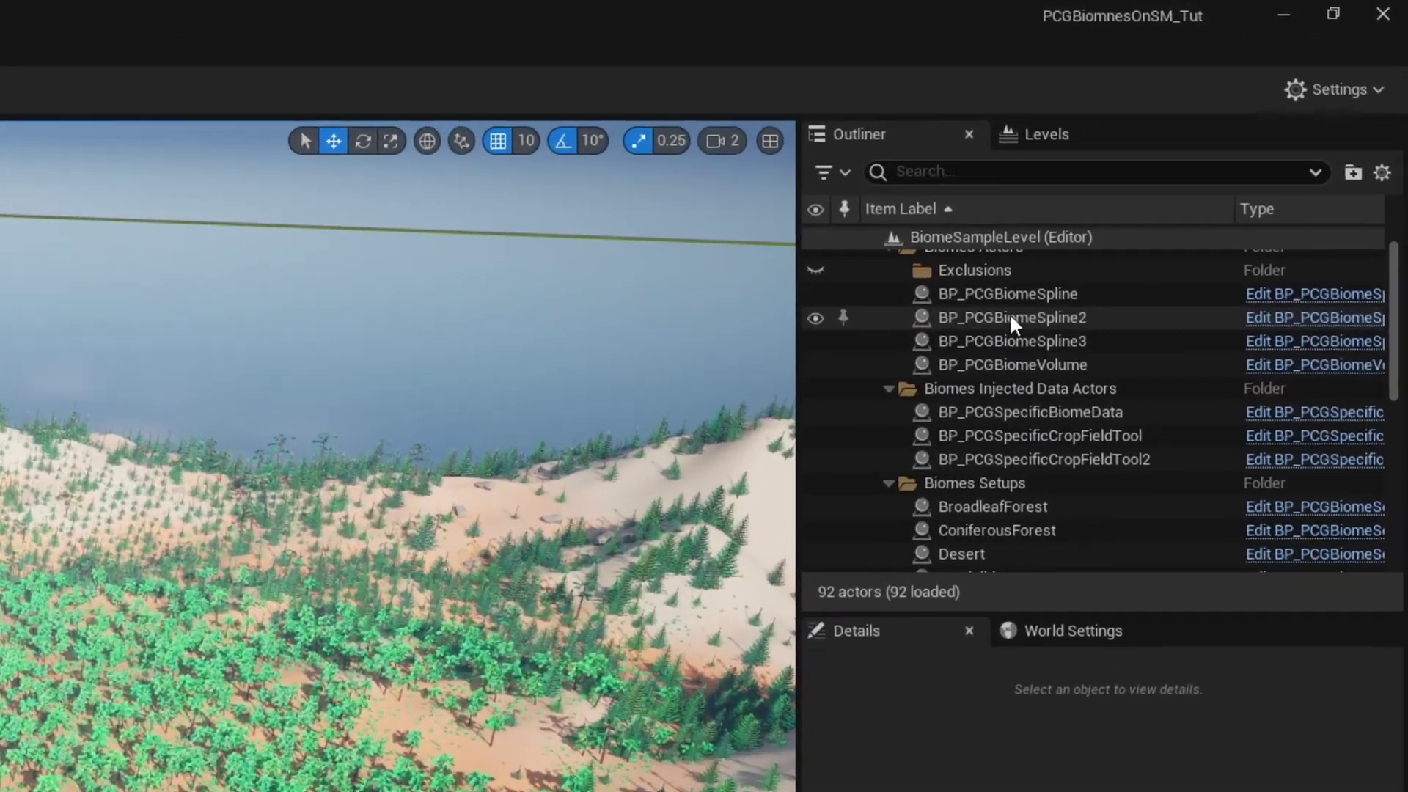
Step: Open the BroadleafForest biome setup's asset list and examine the settings and MeshOptions of its first entry
scroll(1232, 184, "down", 3)
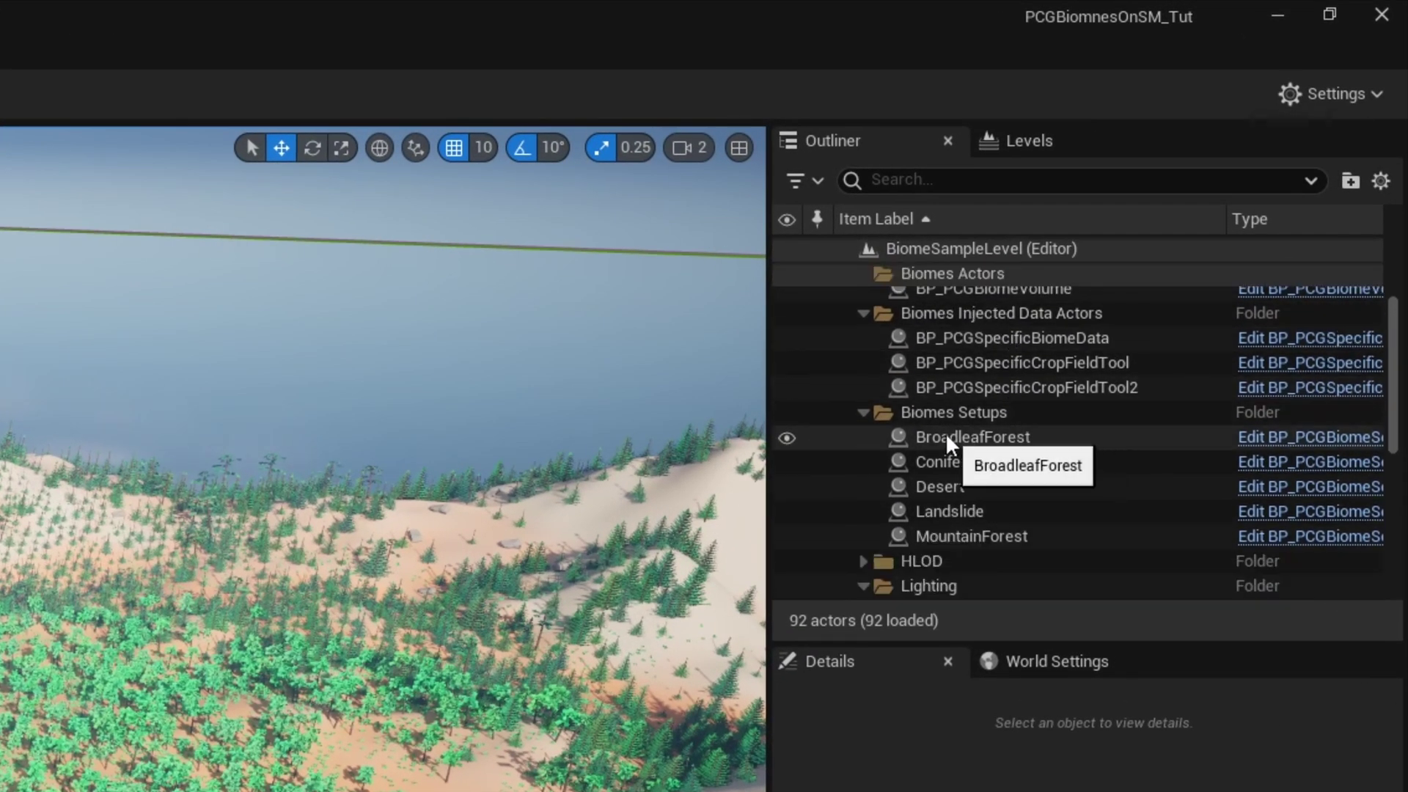
left_click(995, 434)
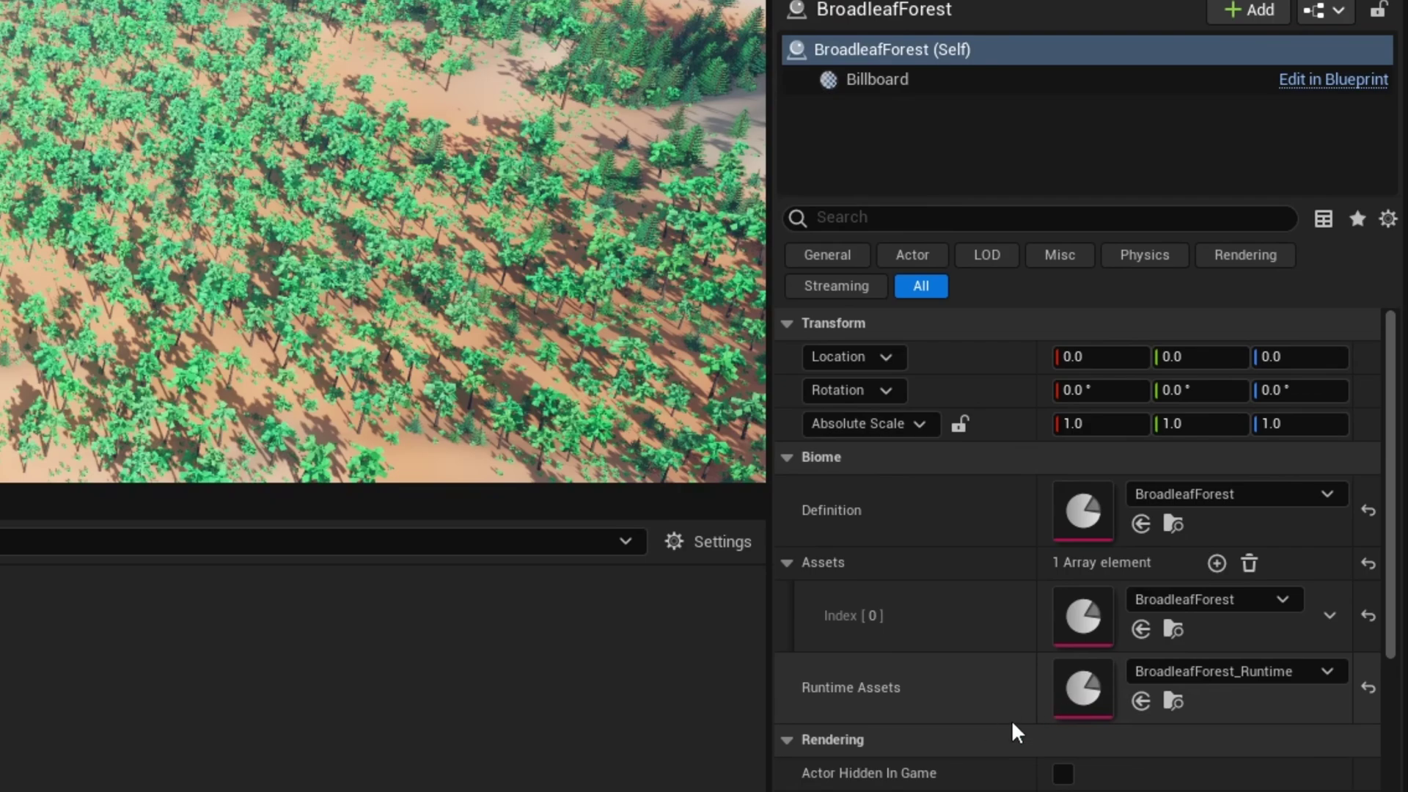
double_click(1084, 614)
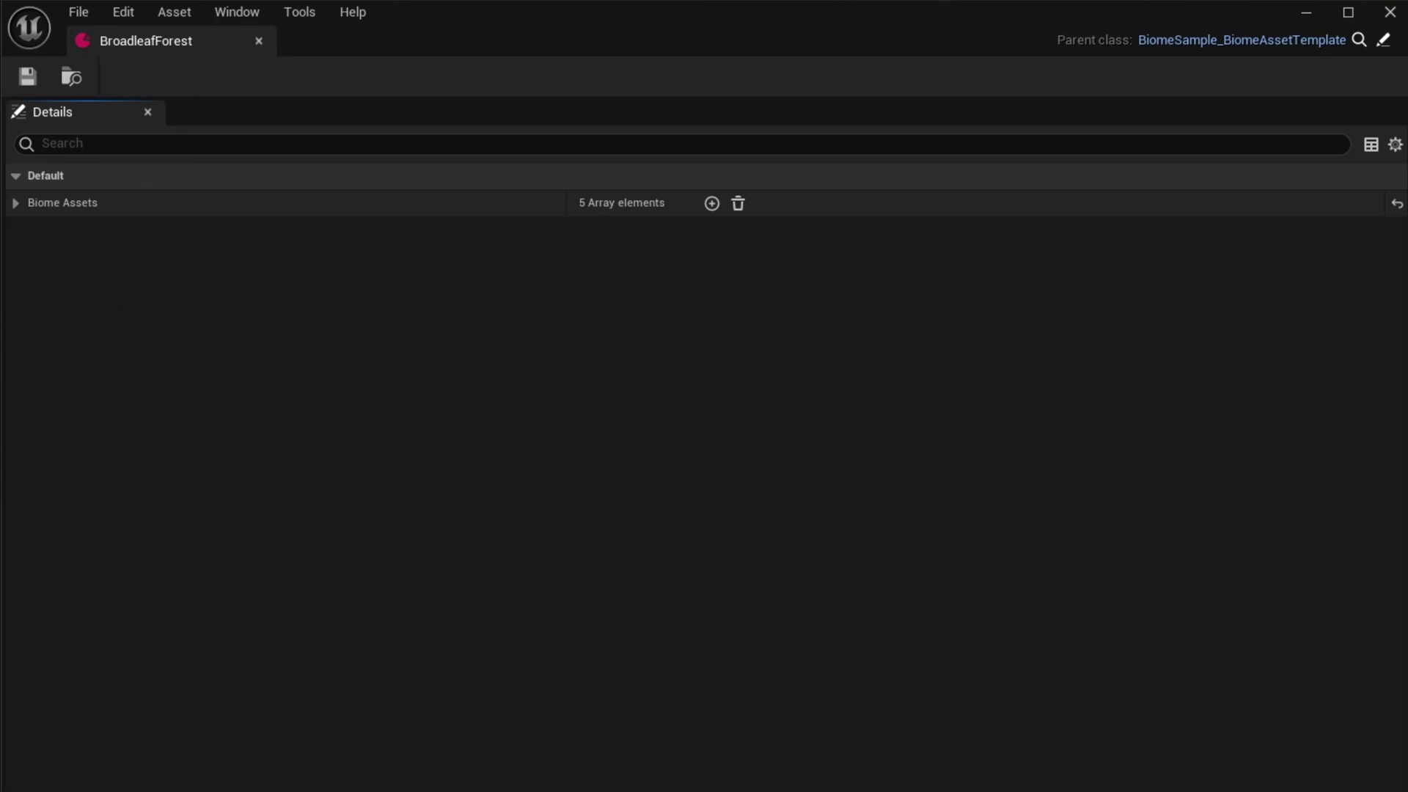
left_click(13, 203)
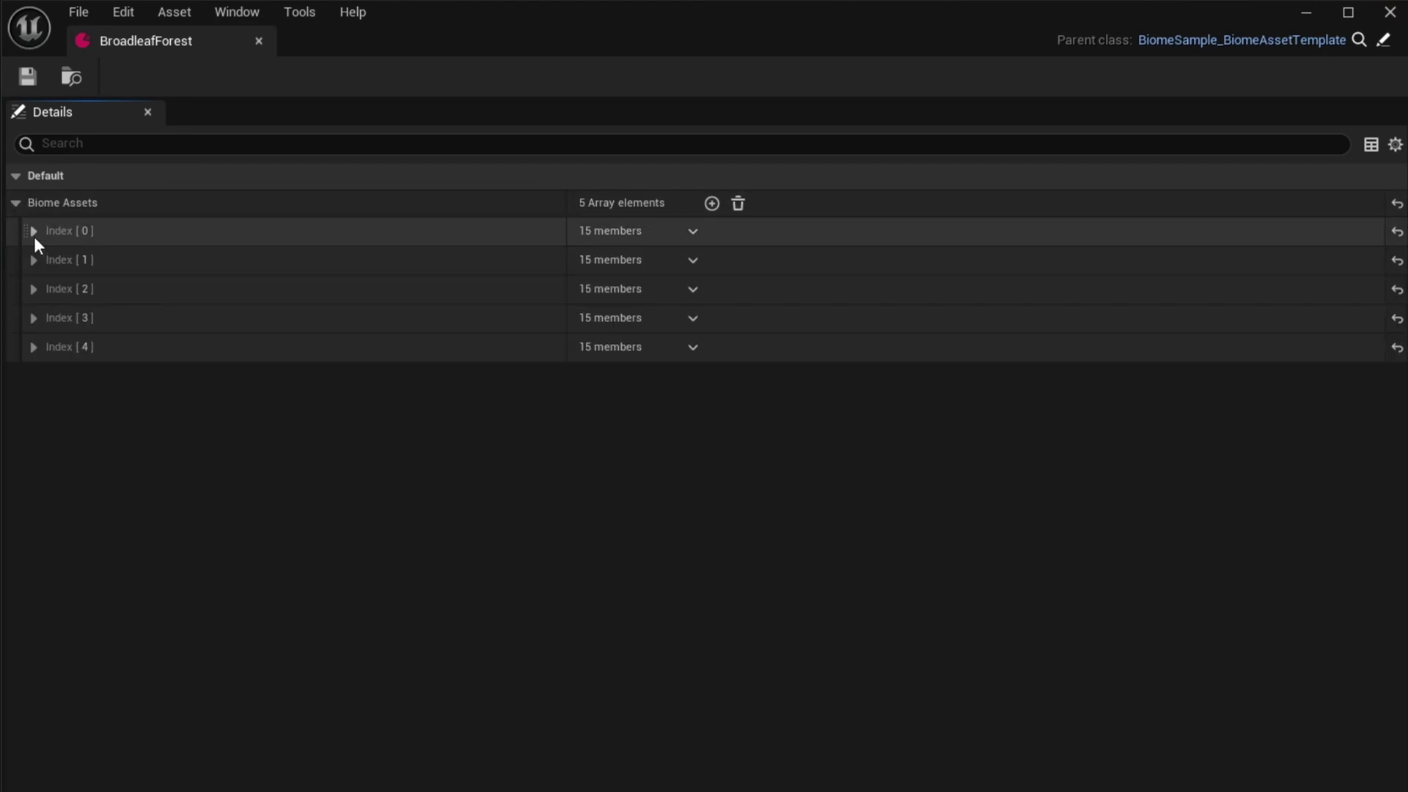
left_click(34, 231)
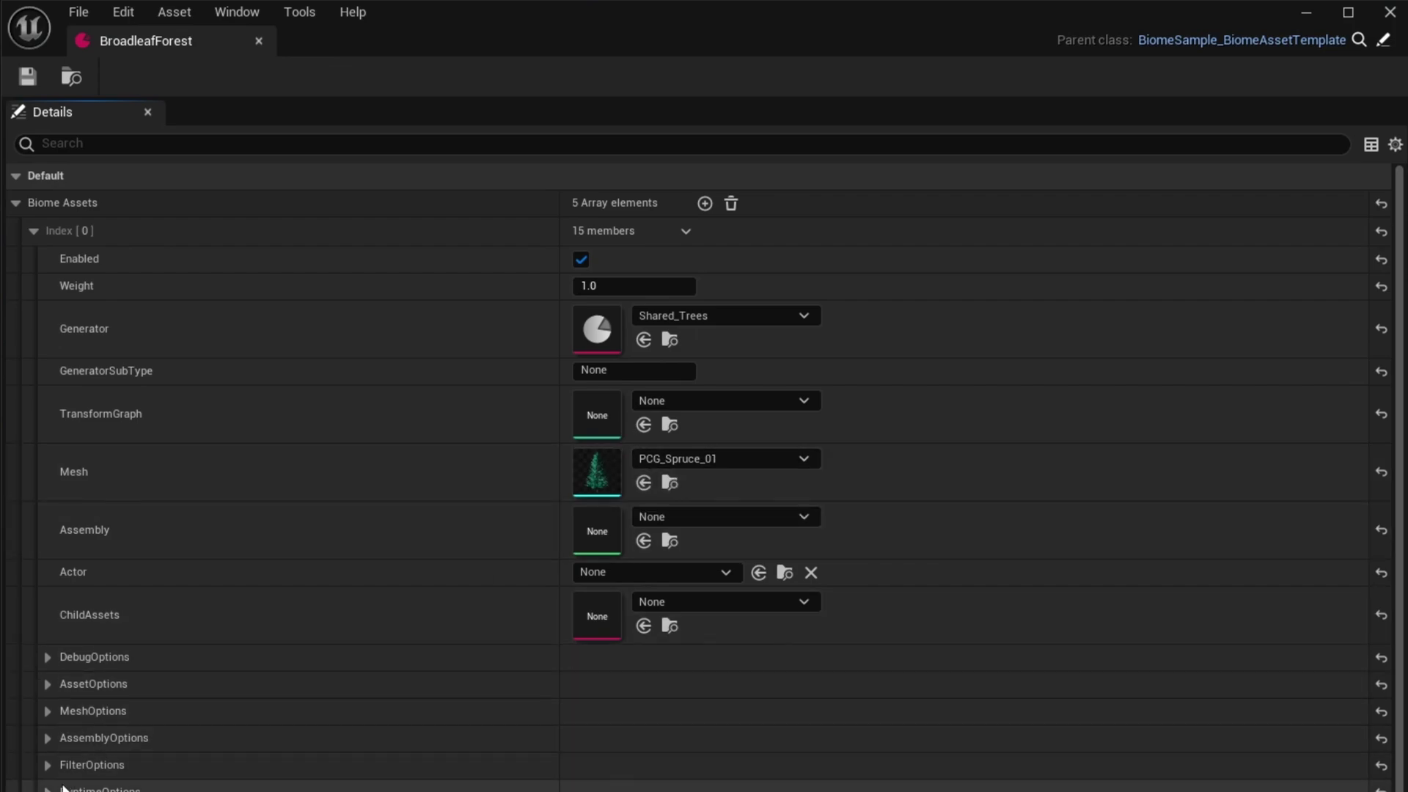
left_click(47, 711)
scroll(442, 758, "down", 4)
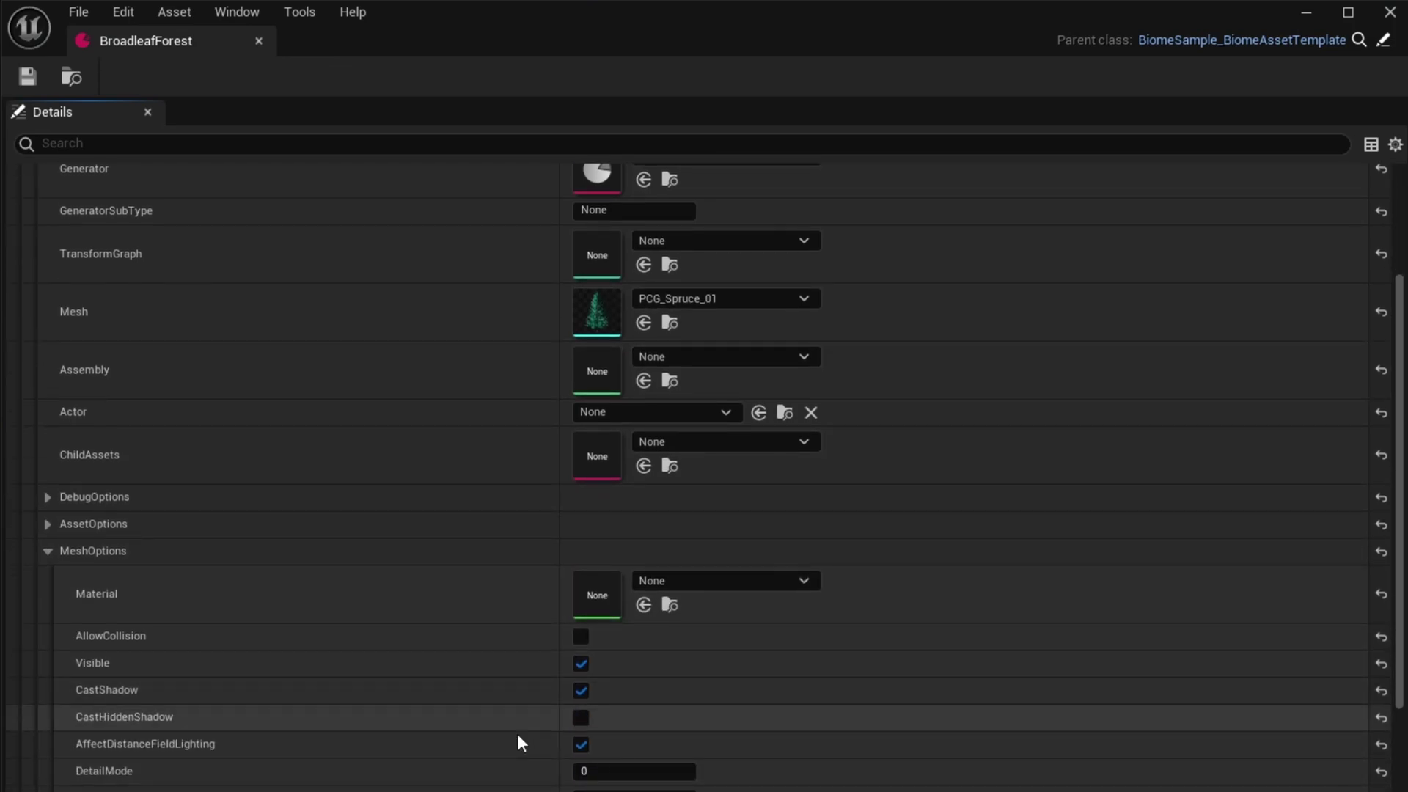
left_click(47, 552)
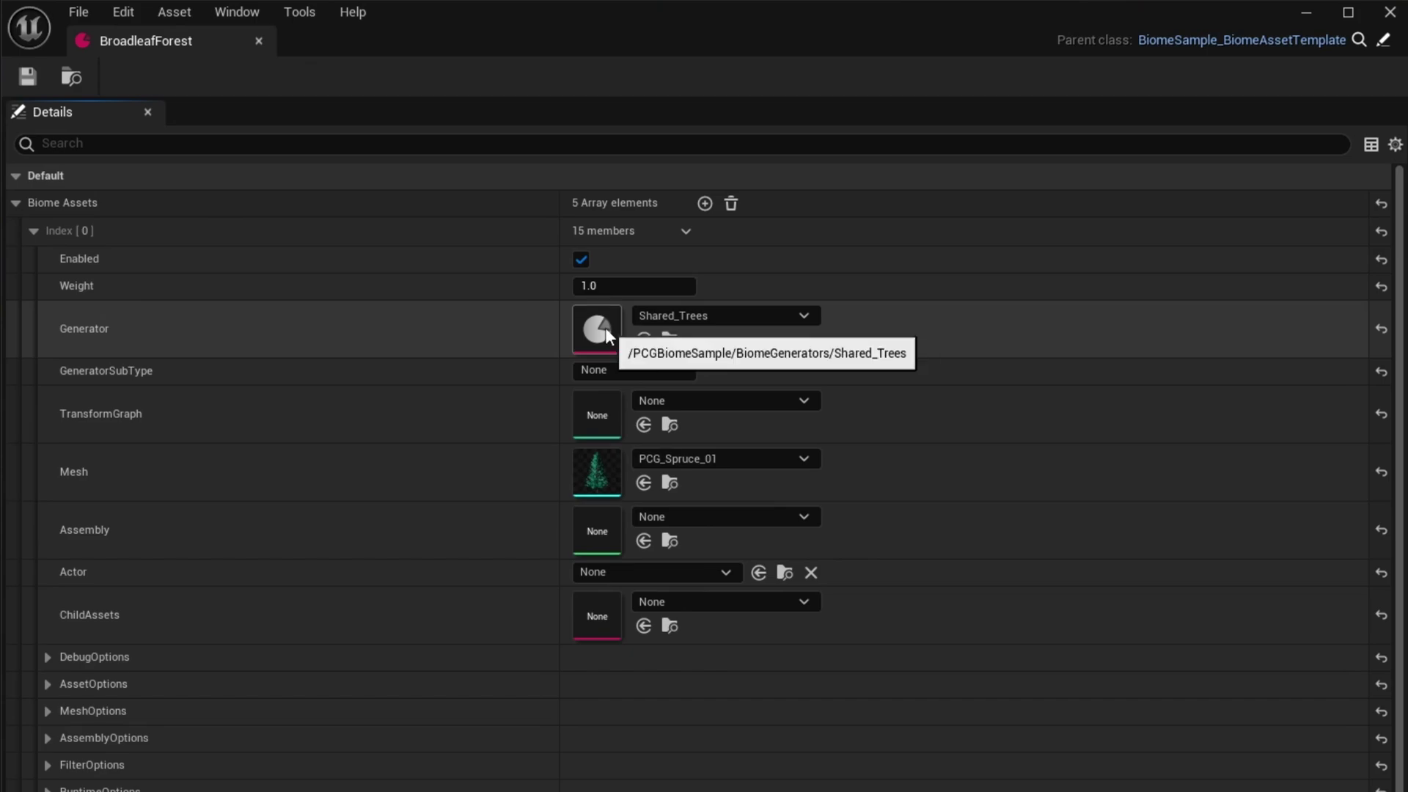
Step: Open the Shared_Trees generator and inspect its BiomesGenerator_SG_Sampler_Trees graph and where that graph is stored
double_click(605, 327)
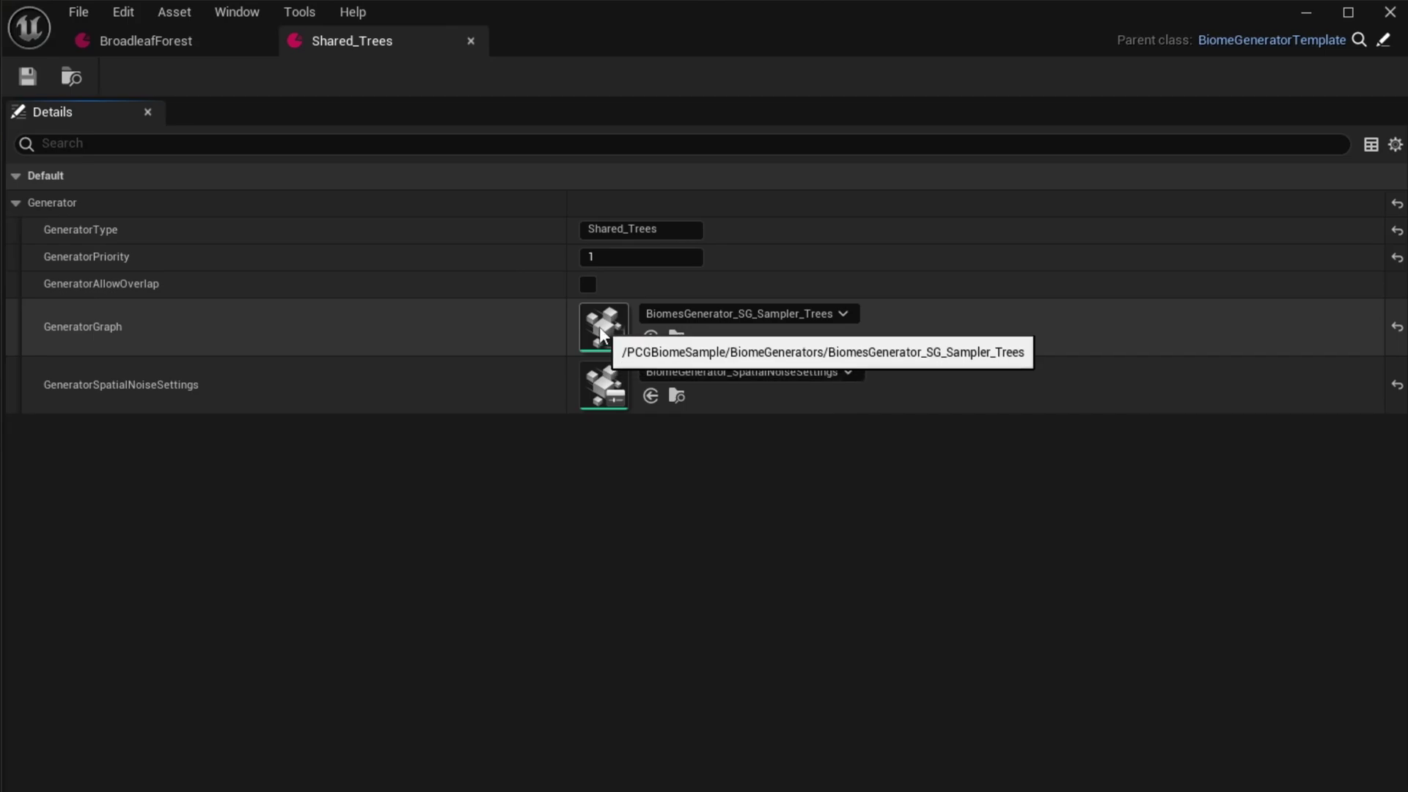
double_click(600, 327)
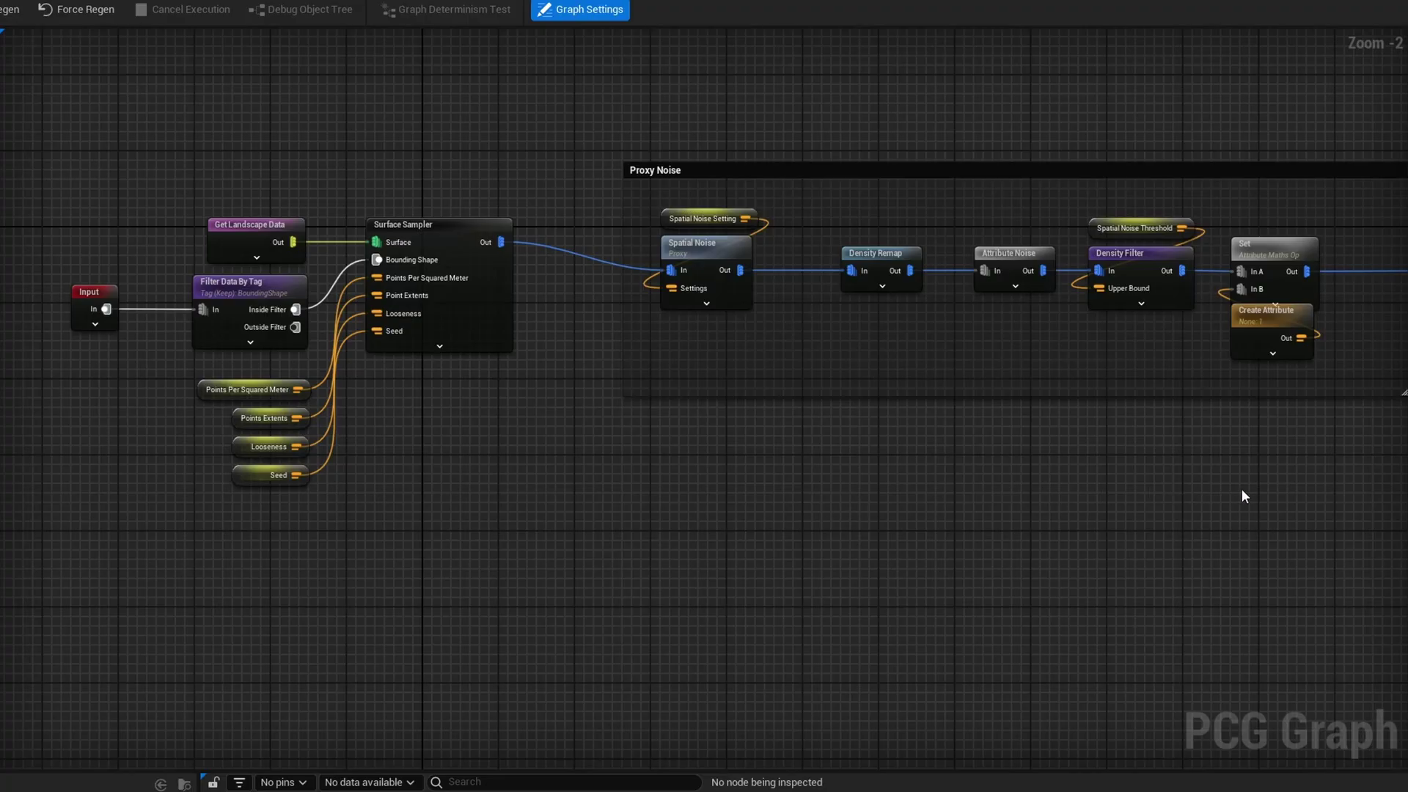
right_click_drag(1241, 490, 1264, 545)
scroll(177, 358, "up", 2)
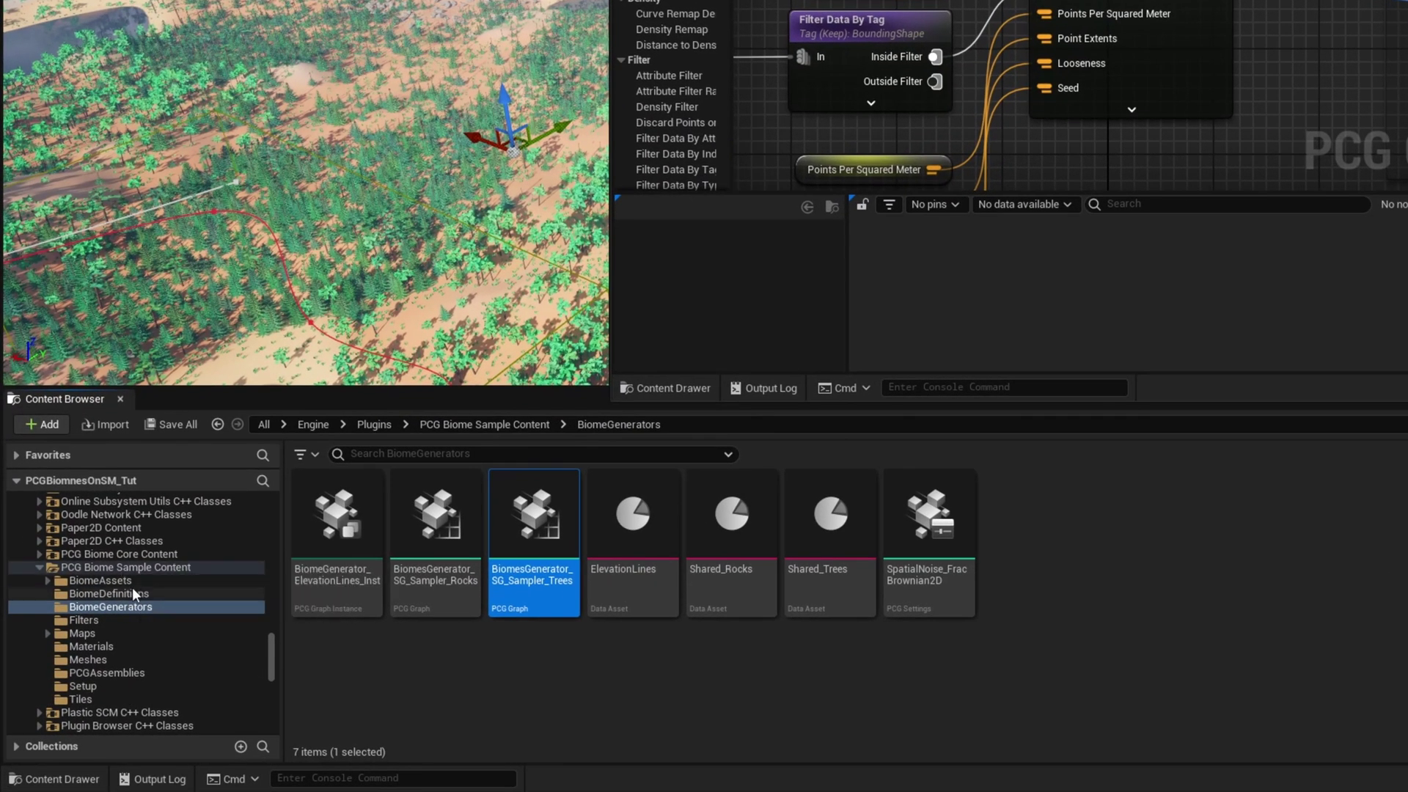
mouse_move(508, 561)
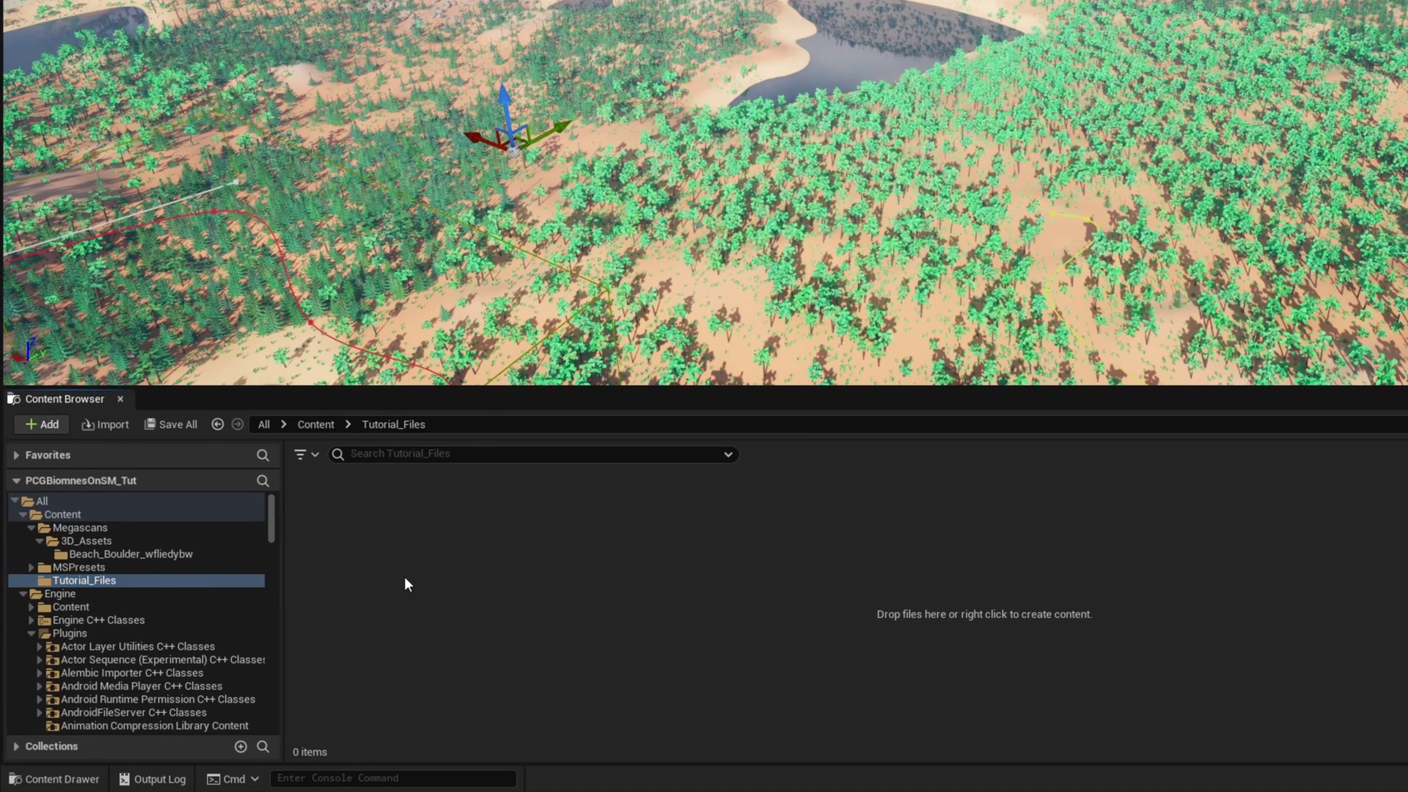
Step: Create an Actor Blueprint named BP_BiomeProjector in the Tutorial_Files folder
right_click(270, 648)
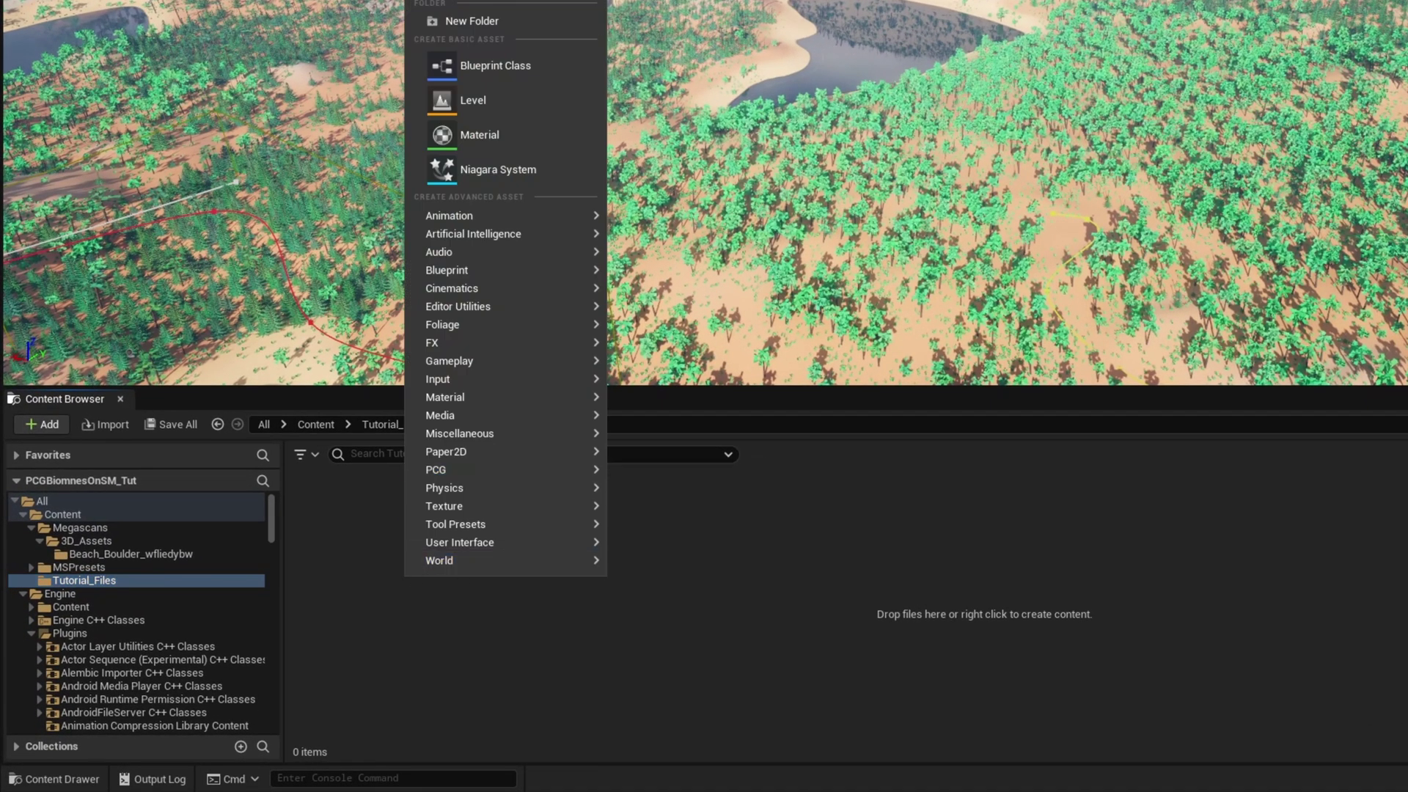
left_click(513, 66)
left_click(869, 89)
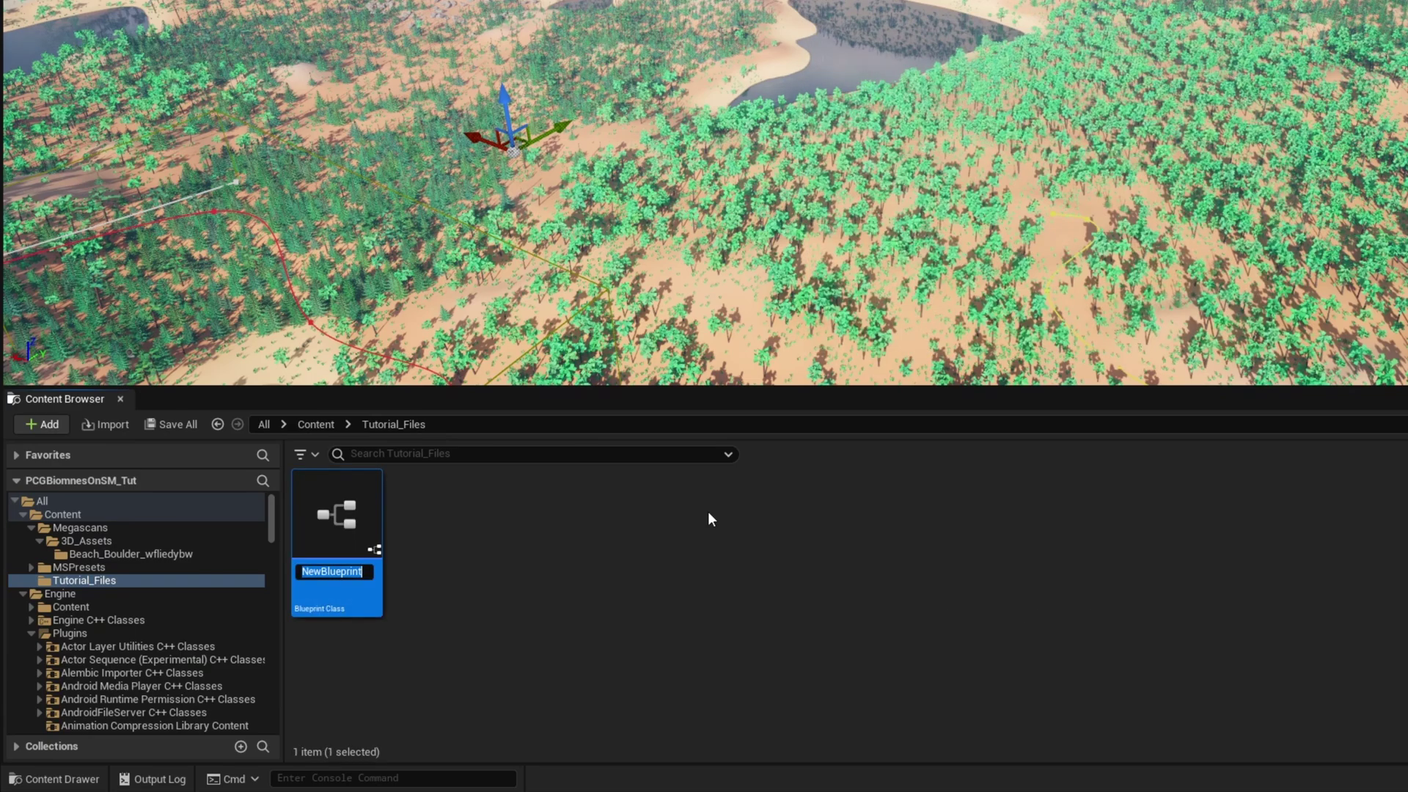
type("BP_Biom")
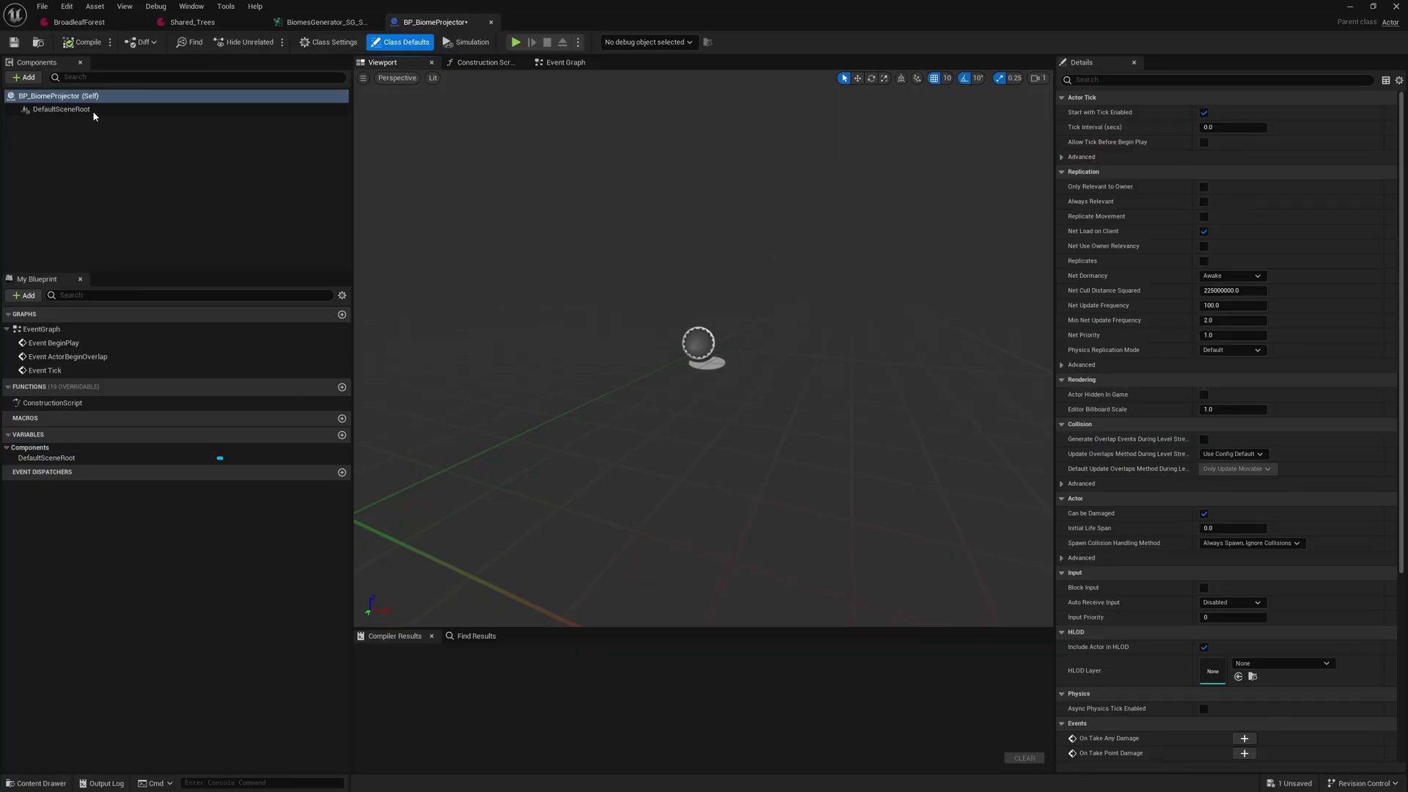
Step: Add a Spline component to BP_BiomeProjector and shape it into an open four-point curve, with the second point at about X 1410
left_click(24, 78)
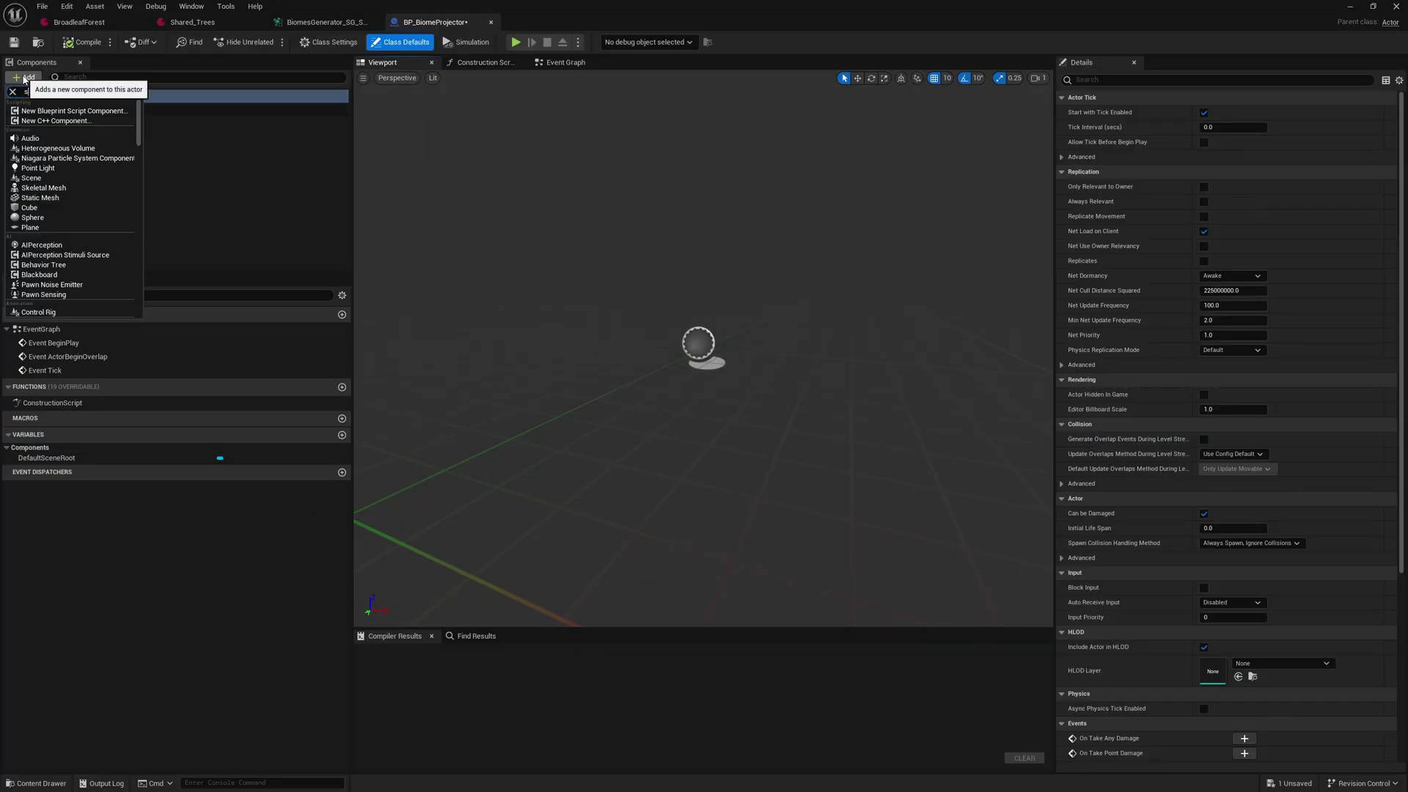
right_click_drag(704, 349, 762, 388)
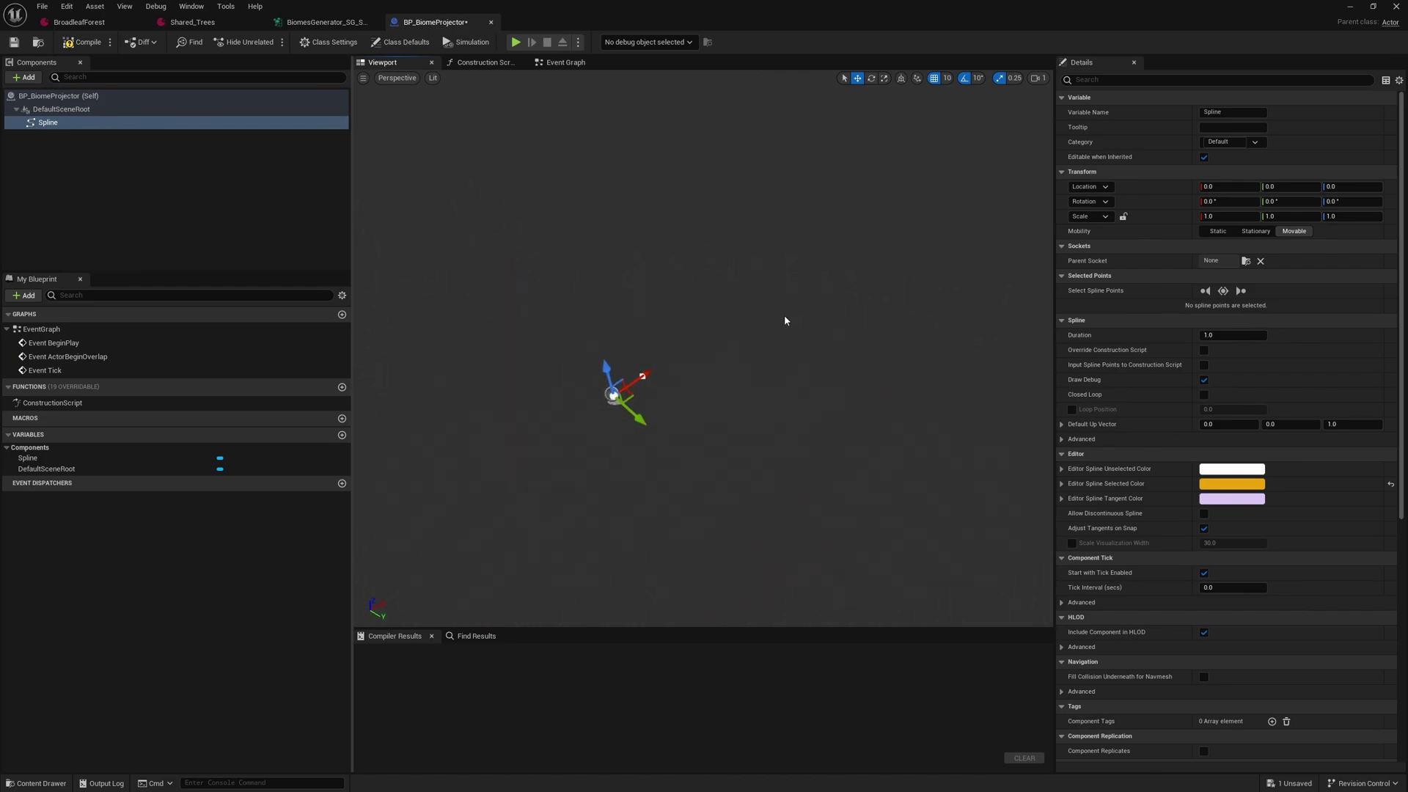
left_click(646, 376)
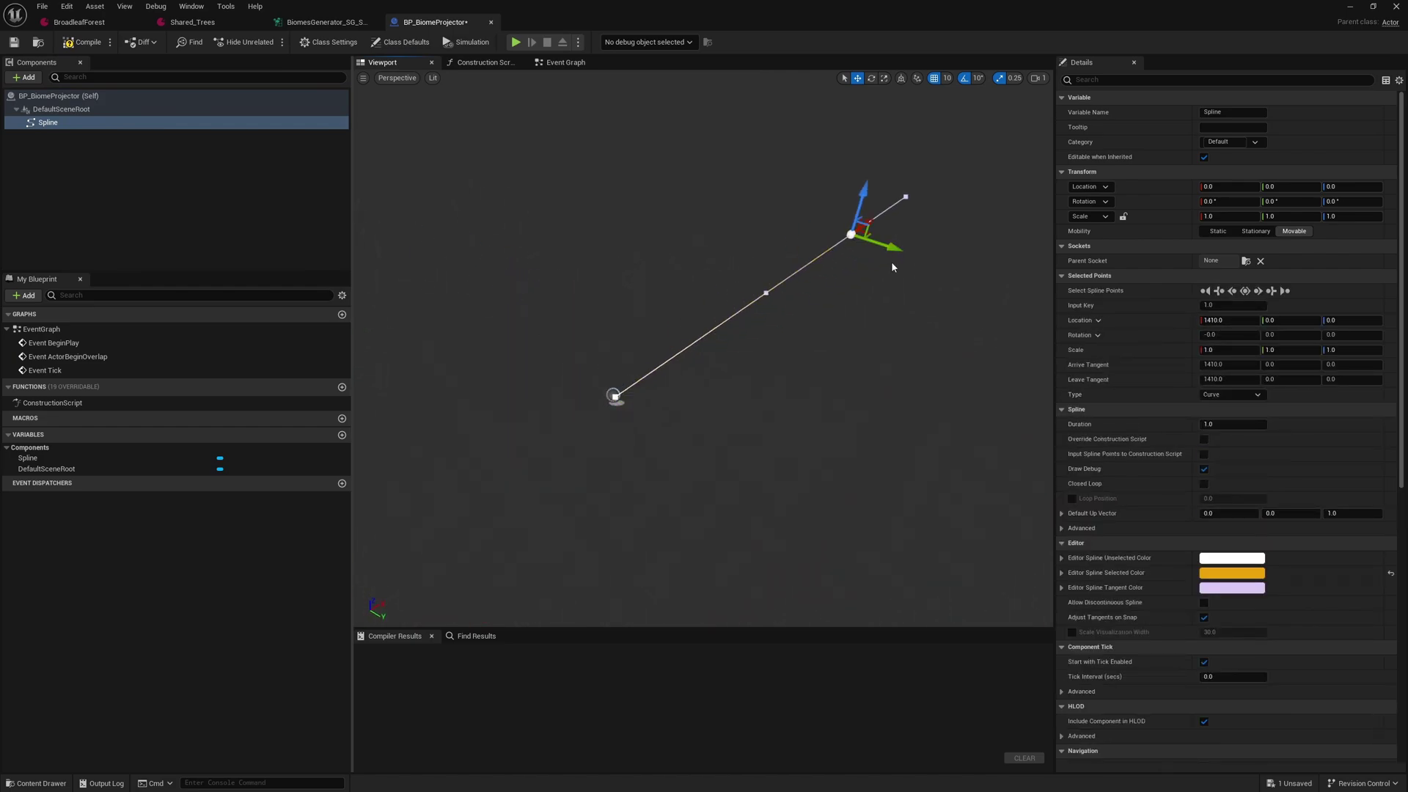
right_click_drag(864, 371, 906, 366)
left_click_drag(920, 414, 860, 593)
Step: Enable Closed Loop on the spline so its four points form a closed outline
left_click(1085, 81)
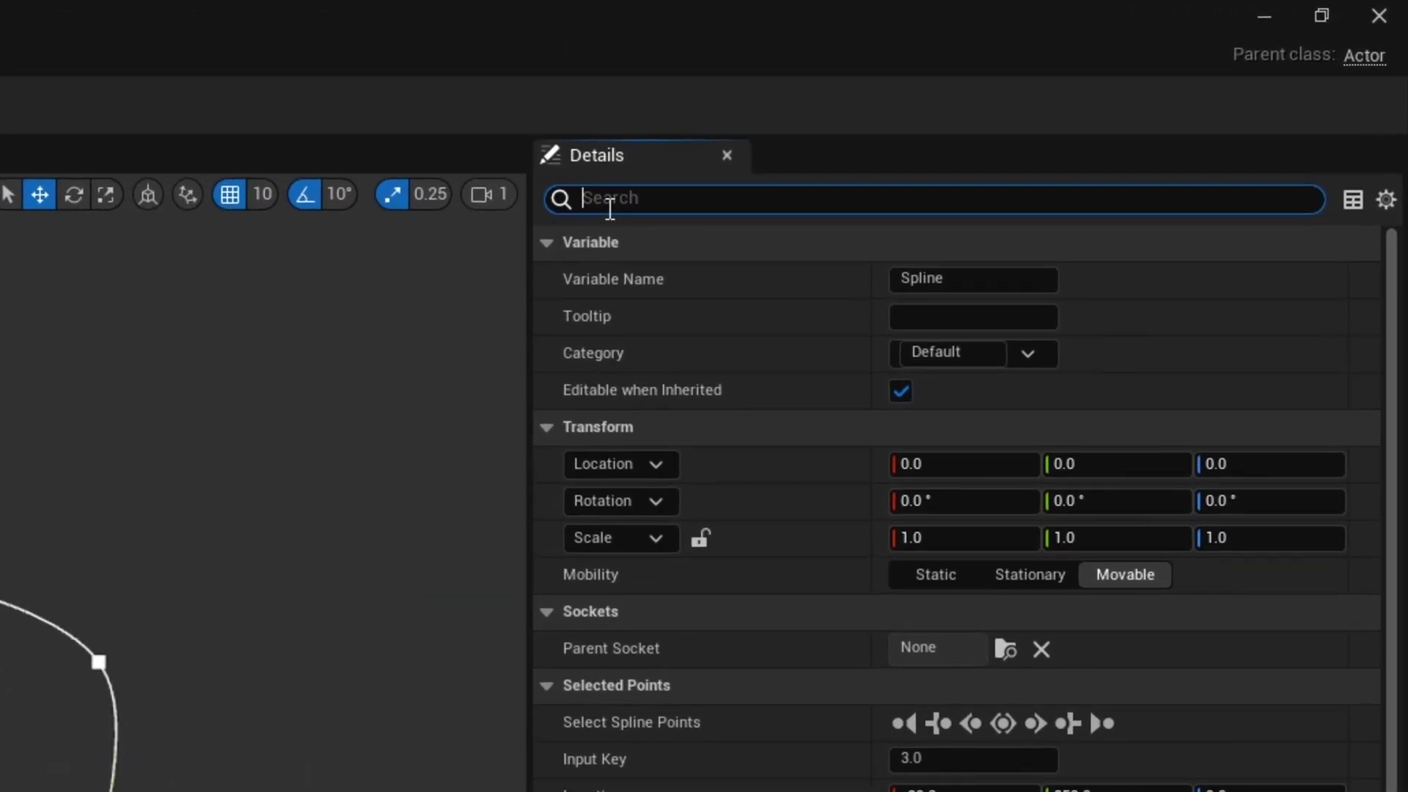
type("close")
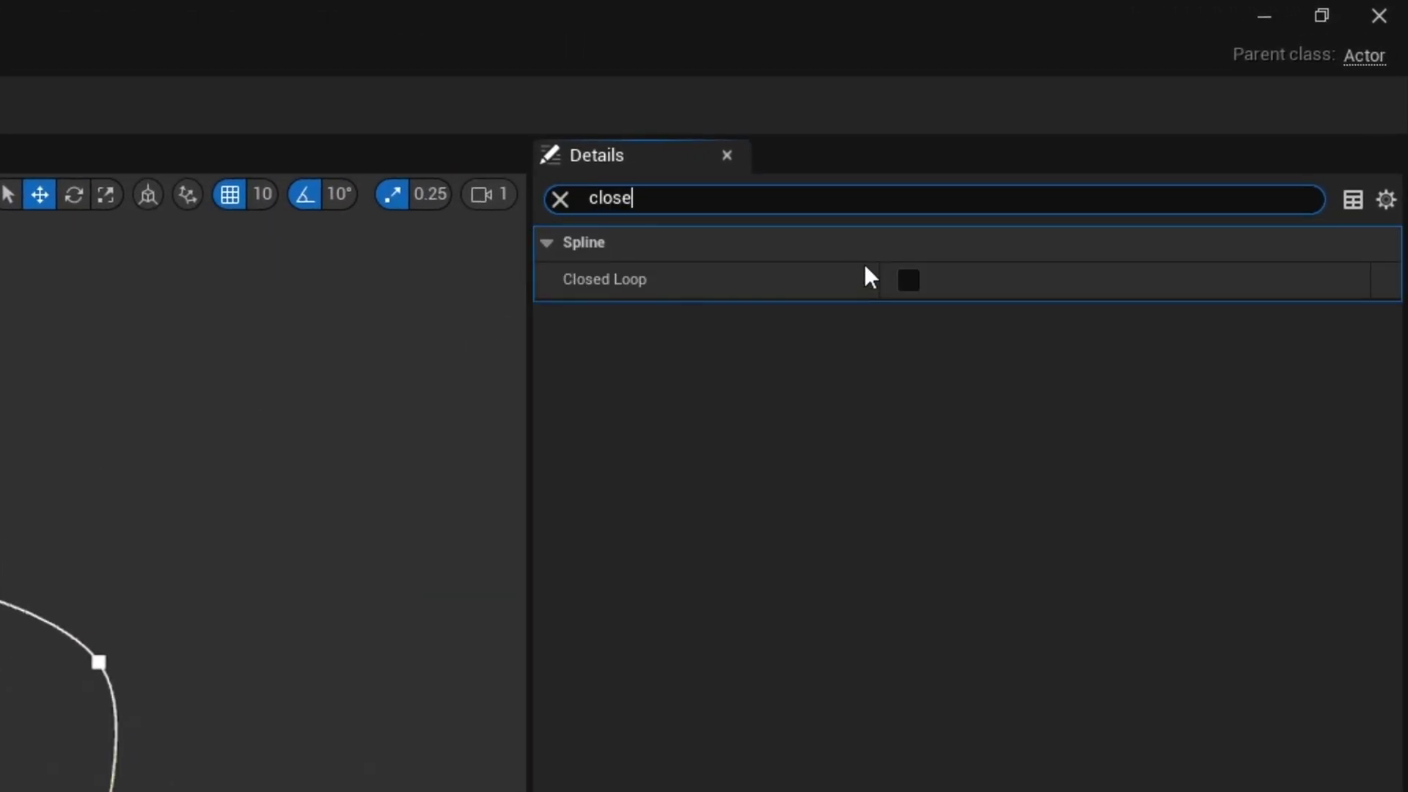
left_click(907, 280)
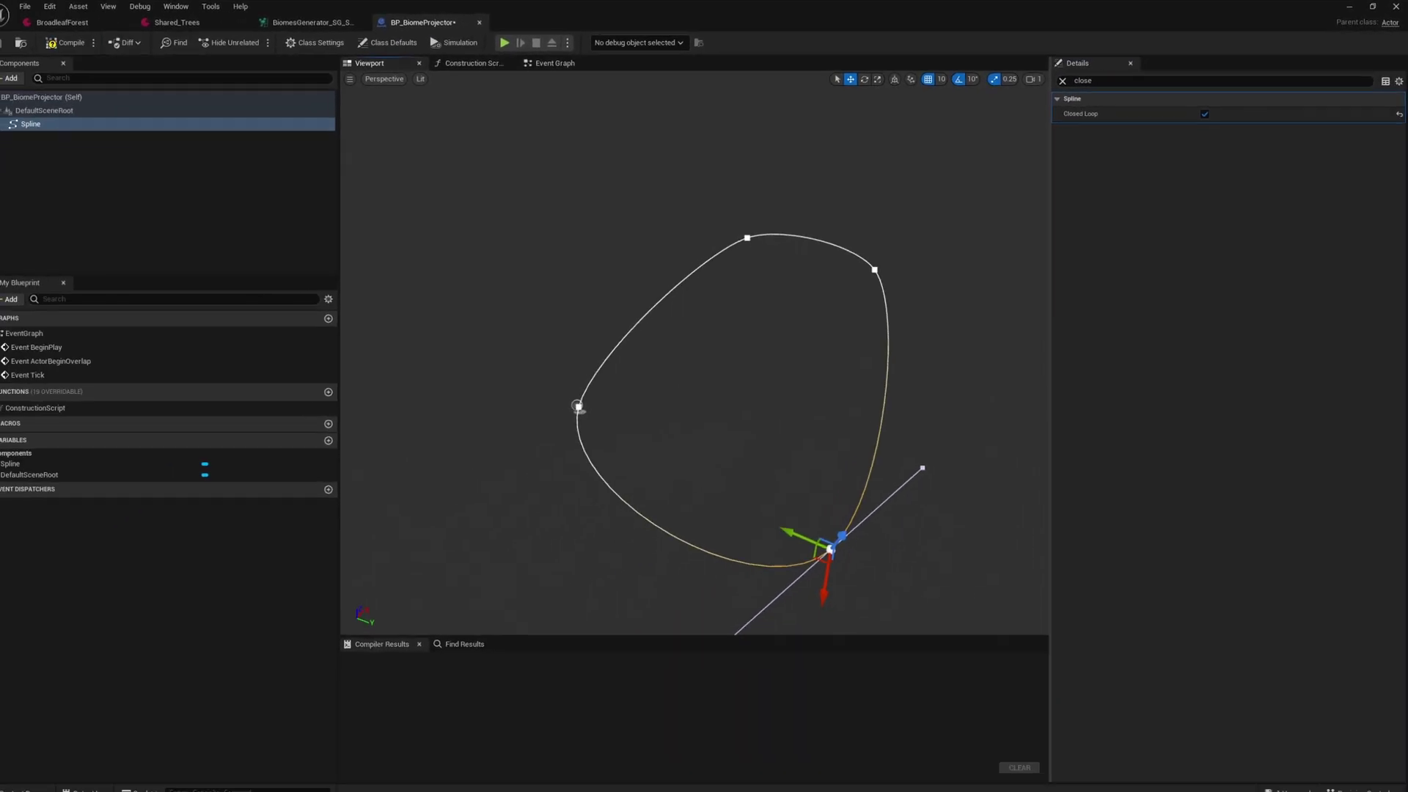
mouse_move(666, 492)
right_mouse_down()
mouse_move(715, 478)
mouse_move(666, 492)
right_mouse_up()
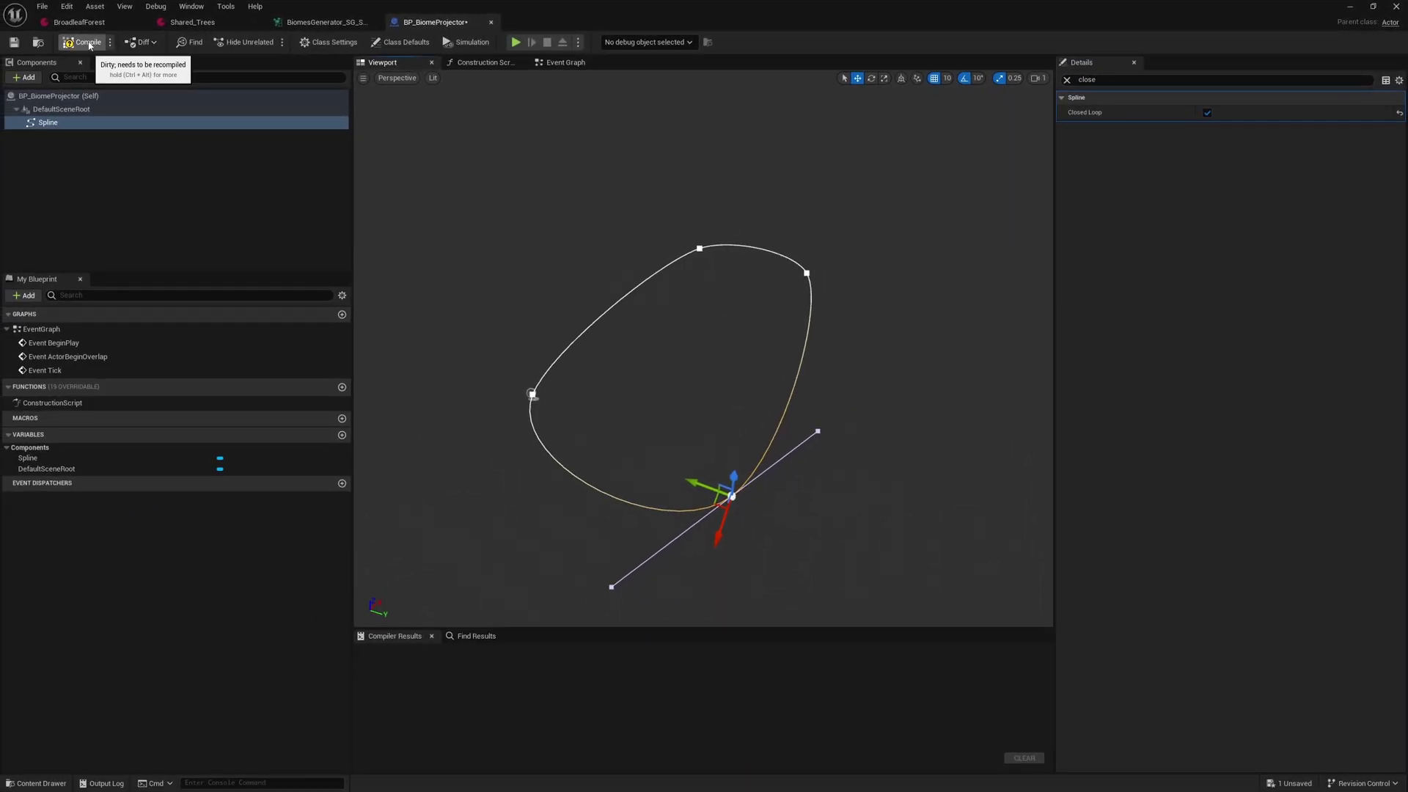
Step: Add the actor tag Projector to the BP_BiomeProjector class defaults
left_click(58, 96)
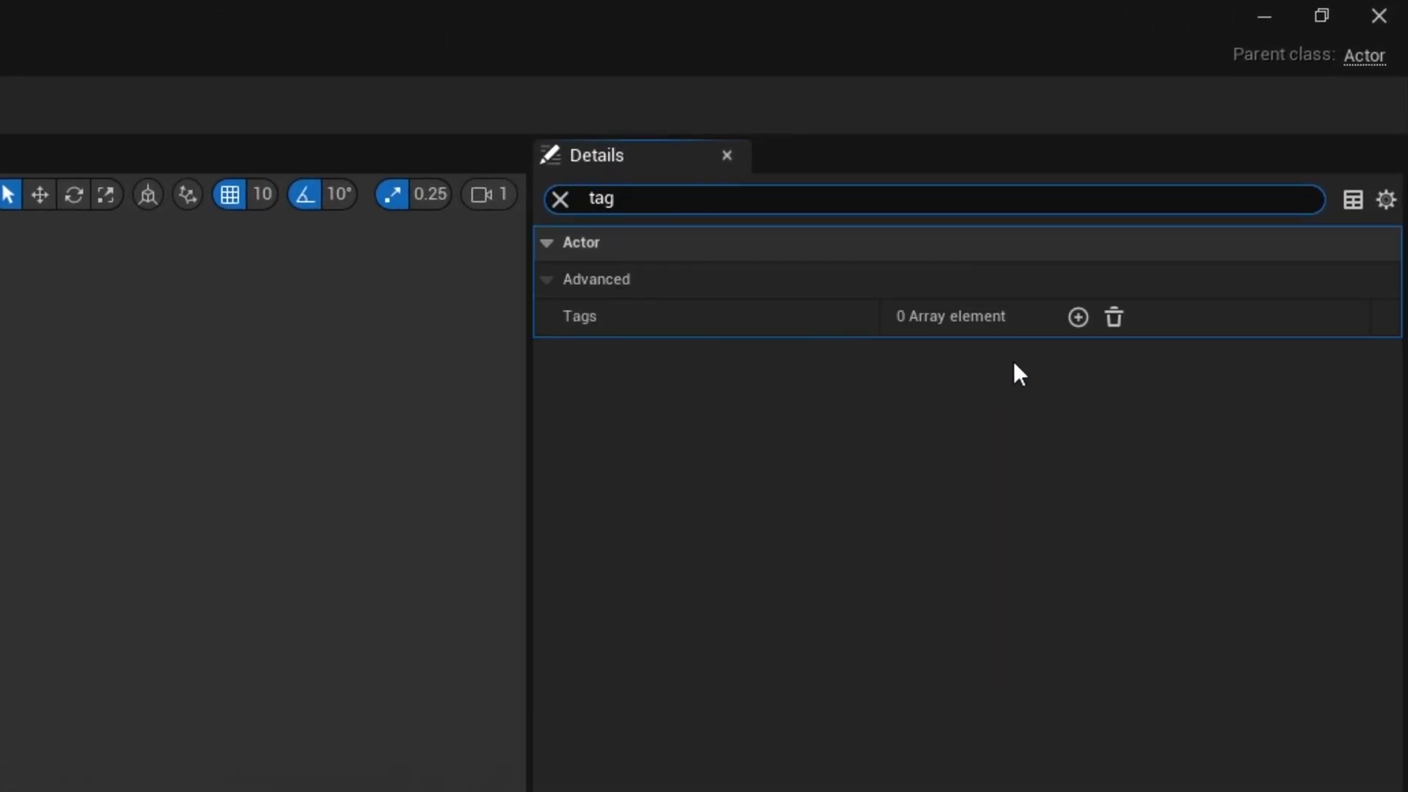
left_click(1078, 316)
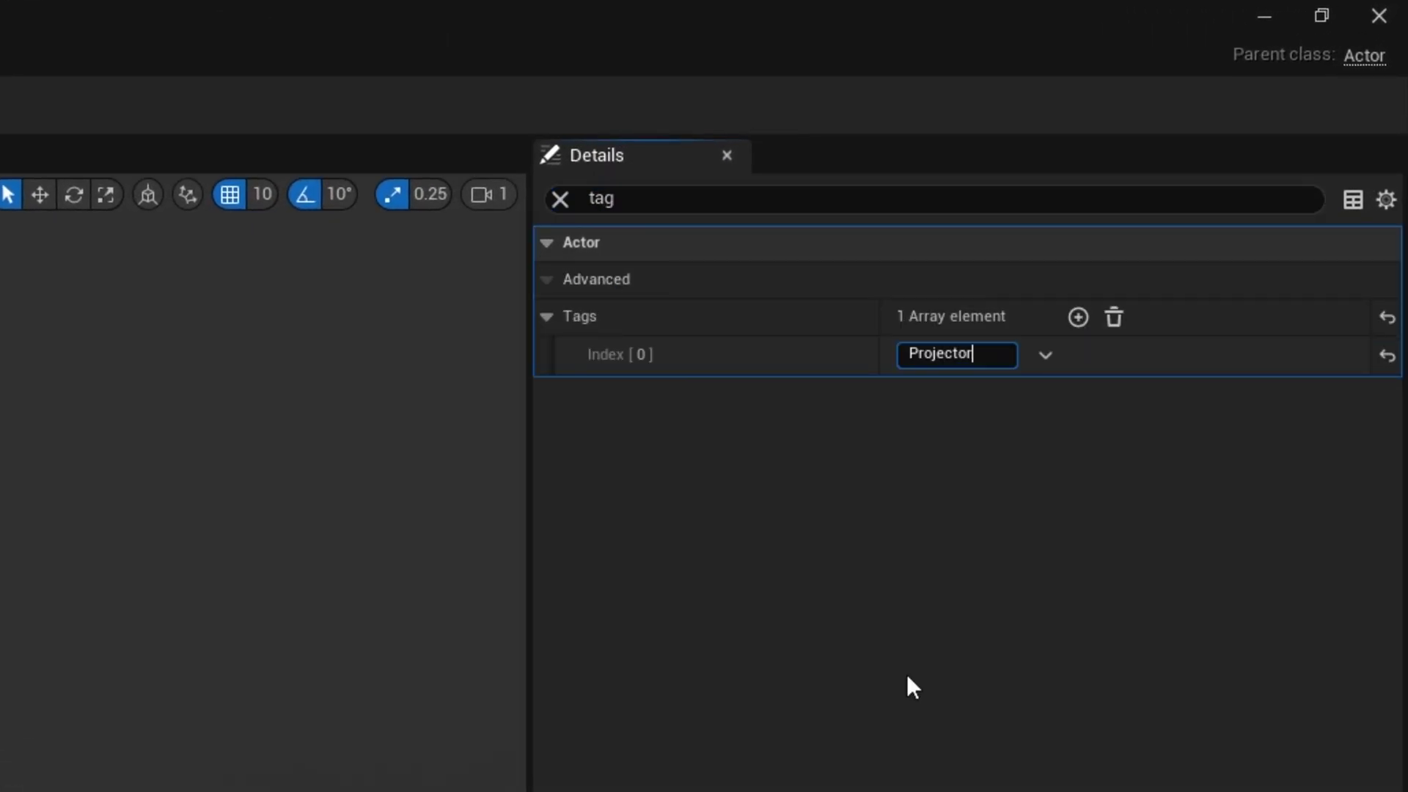
left_click(906, 674)
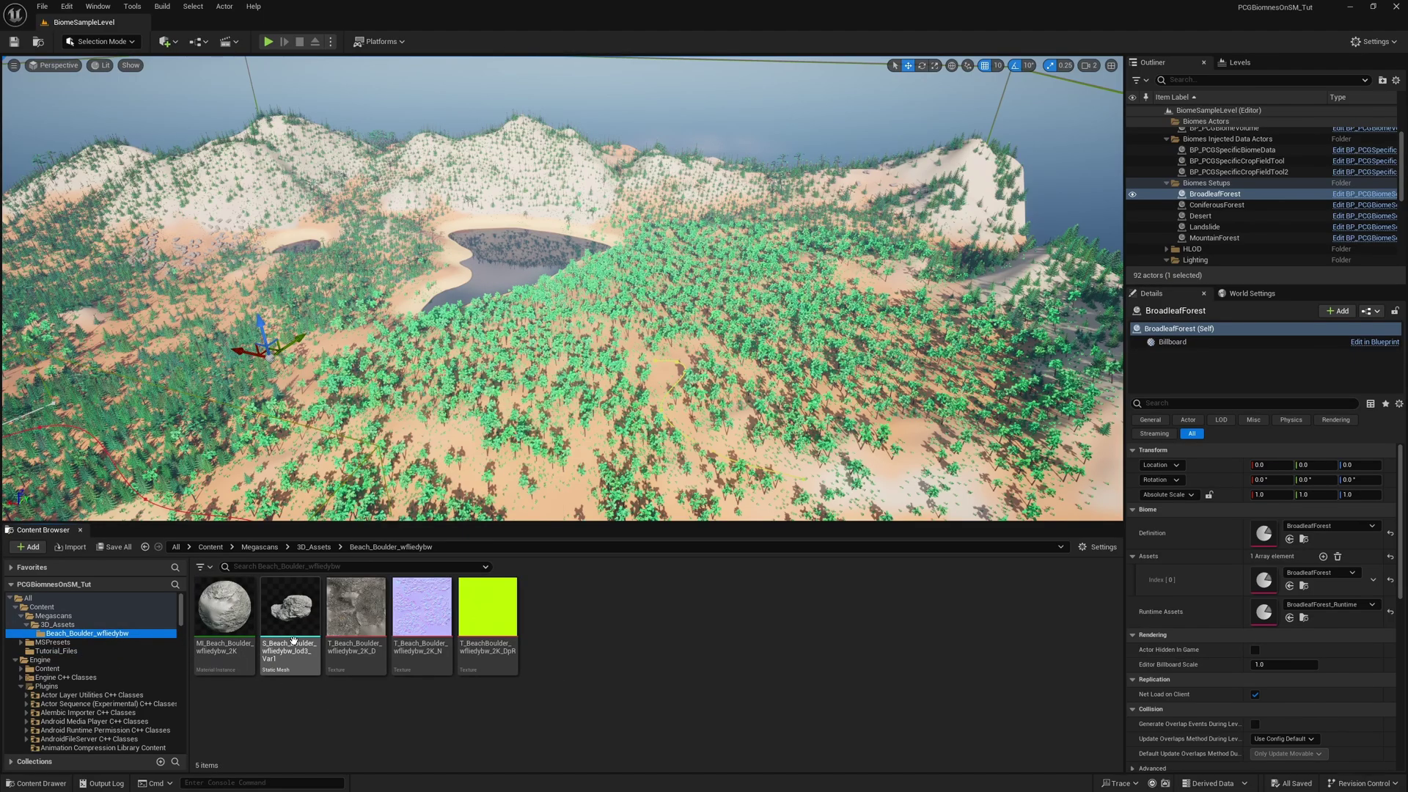
Step: Place the S_Beach_Boulder_wfliedybw_lod3_Var1 mesh in the level above the terrain and enlarge it to a scale of about 150
left_click_drag(302, 651, 535, 220)
key("r")
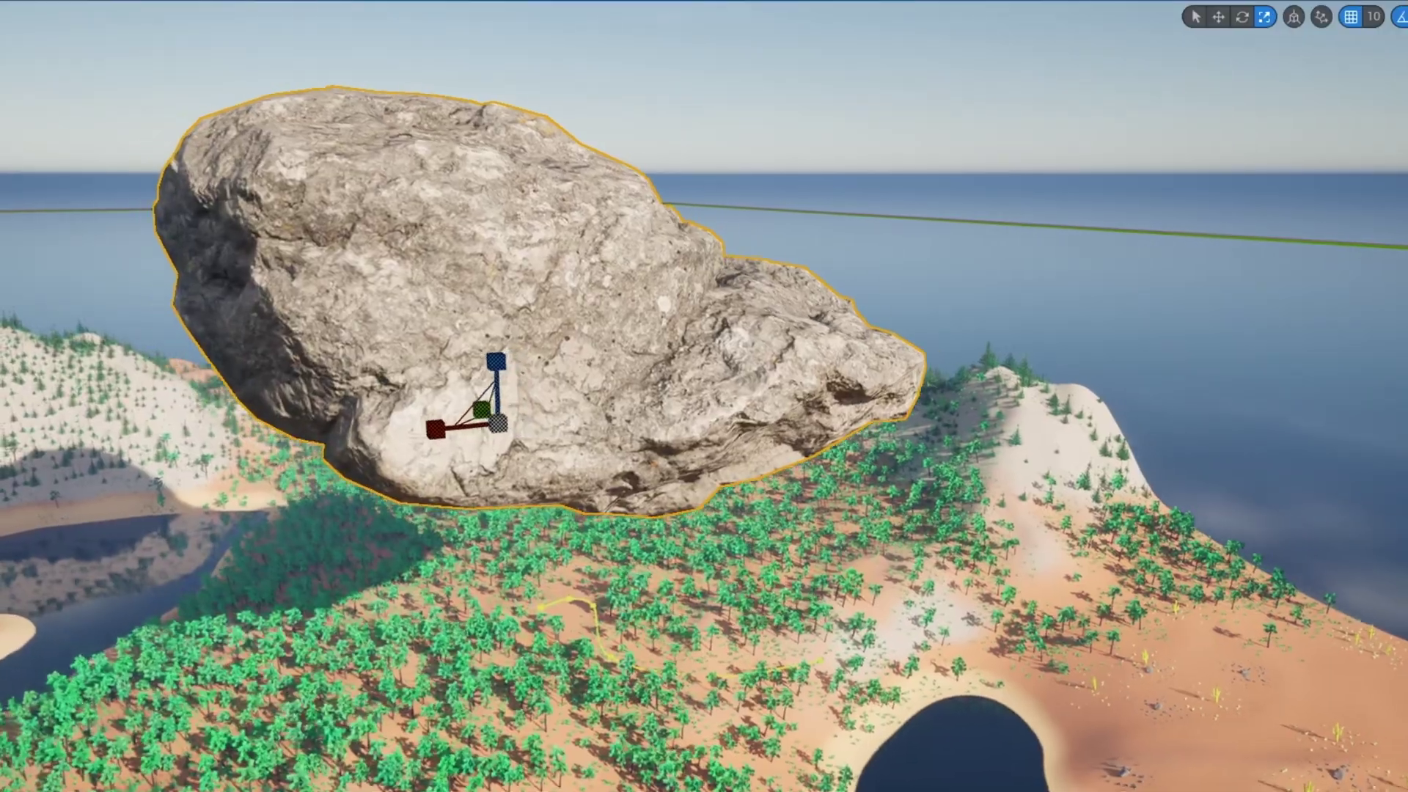
right_click_drag(704, 396, 953, 392)
right_click_drag(640, 318, 594, 279)
key("s")
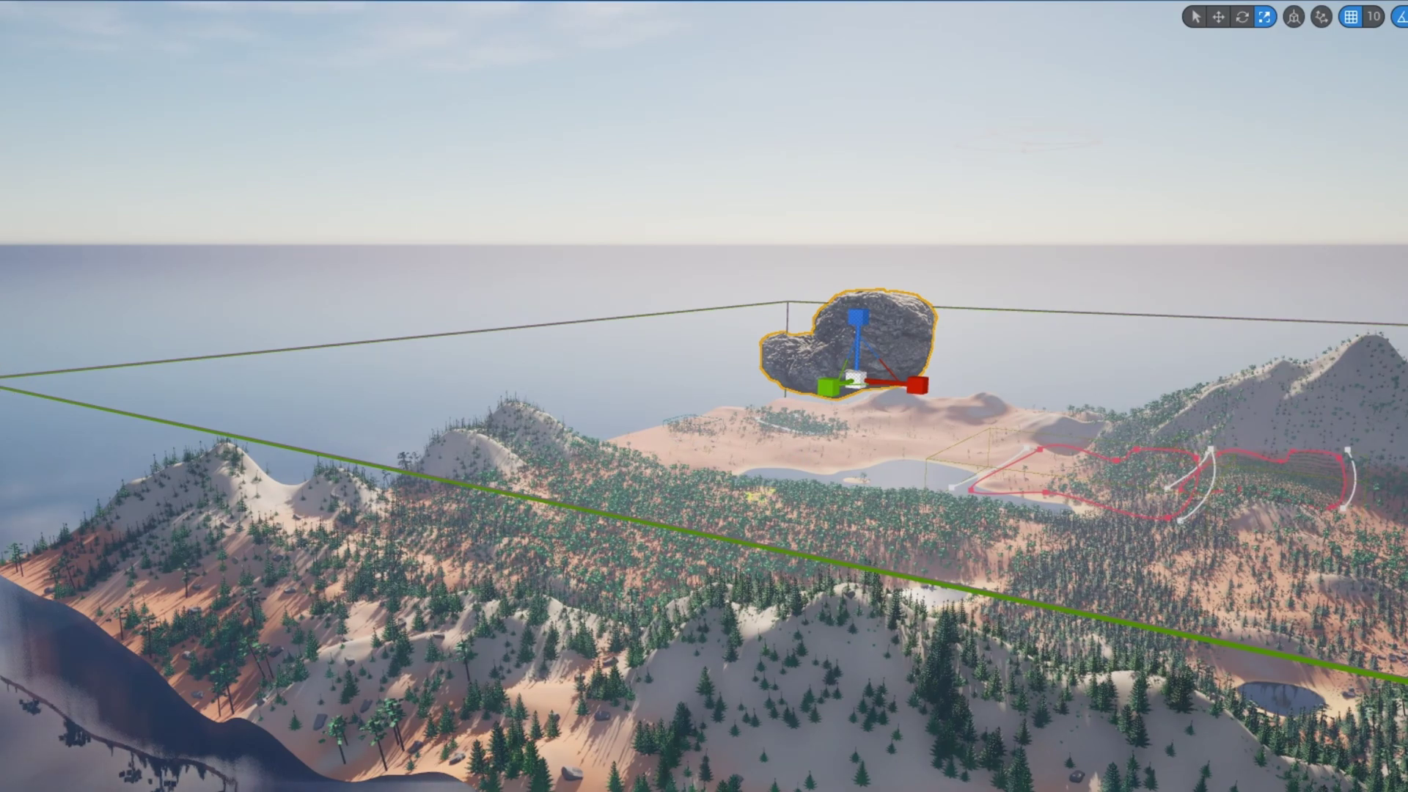
Step: Select the biome volume surrounding the landscape and stretch it upward well past the floating boulder
left_click(660, 525)
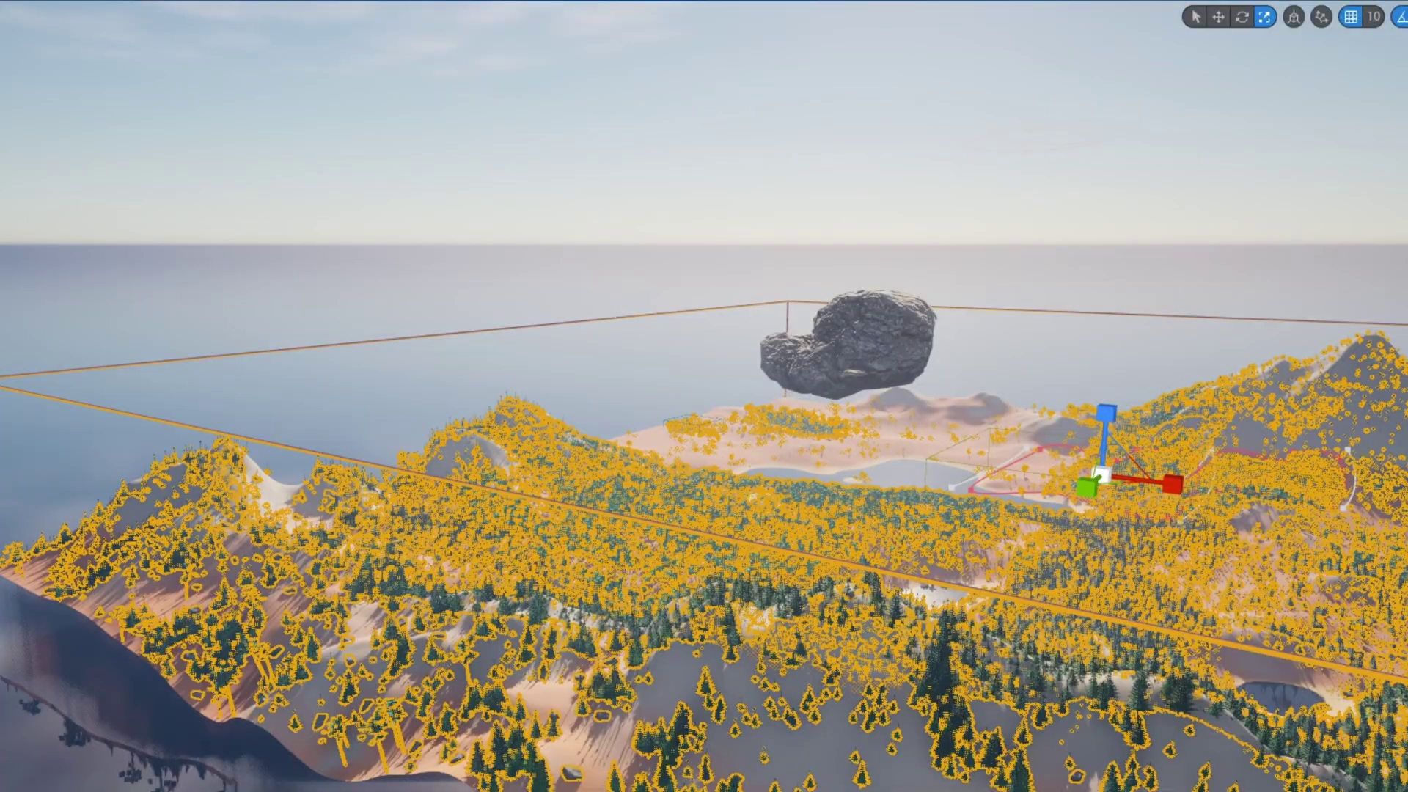
right_click_drag(1057, 530, 1137, 502)
key("q")
key("e")
key("s")
mouse_move(1014, 487)
right_mouse_down()
mouse_move(1050, 485)
mouse_move(1013, 488)
right_mouse_up()
key("e")
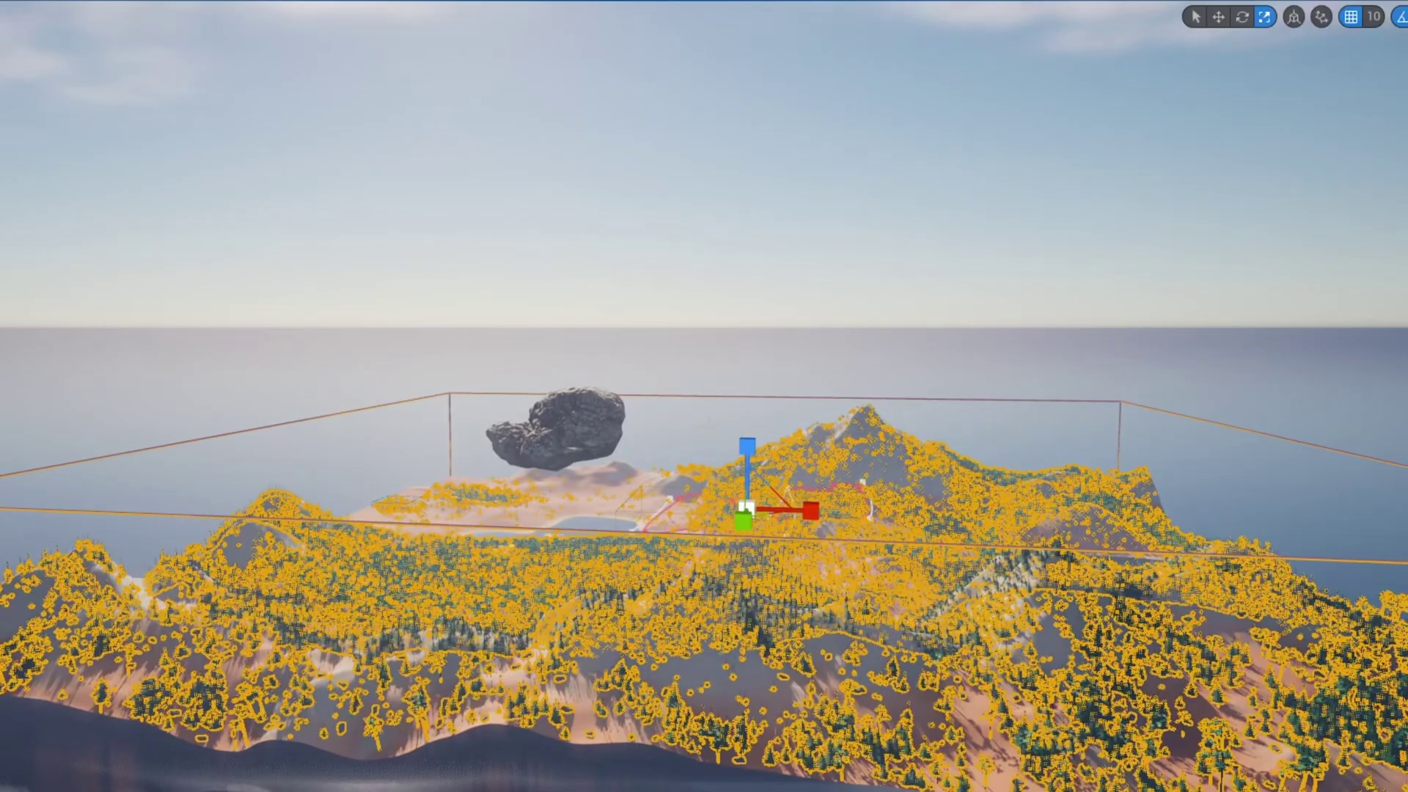
left_click_drag(745, 441, 746, 315)
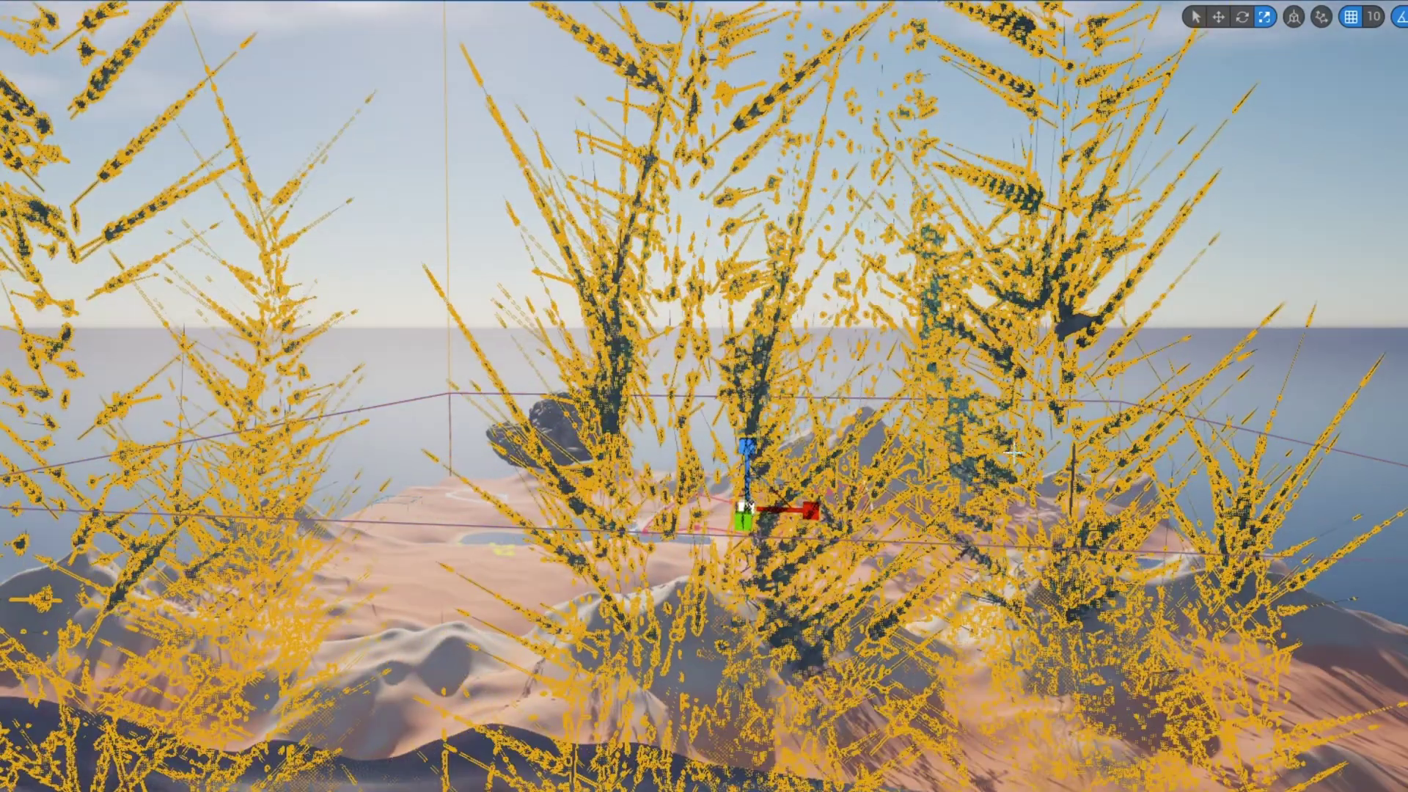
key("ctrl+z")
Step: Raise the boulder higher above the terrain inside the stretched volume, to a height of about Z 24120
right_click_drag(801, 599, 645, 359)
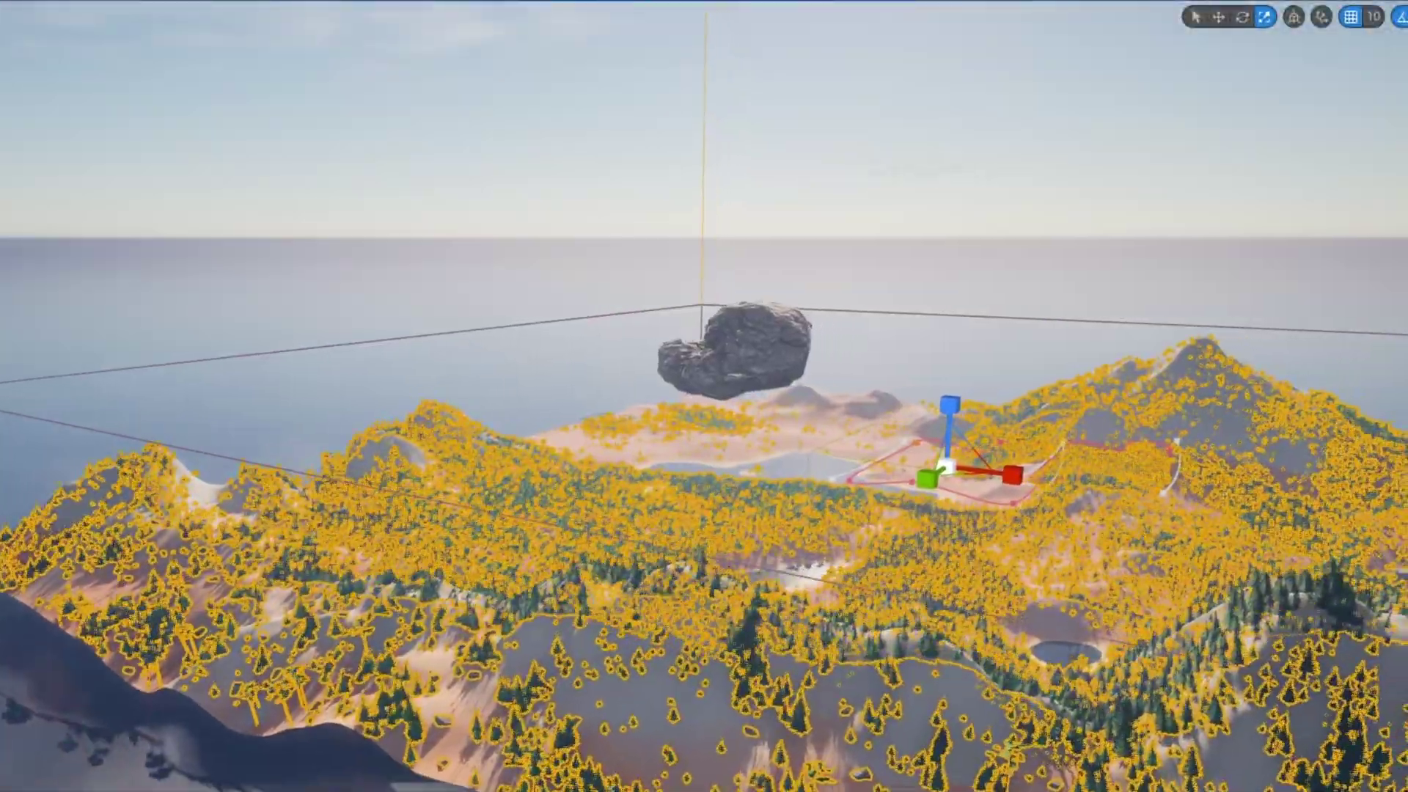
key("w")
right_click_drag(921, 575, 898, 510)
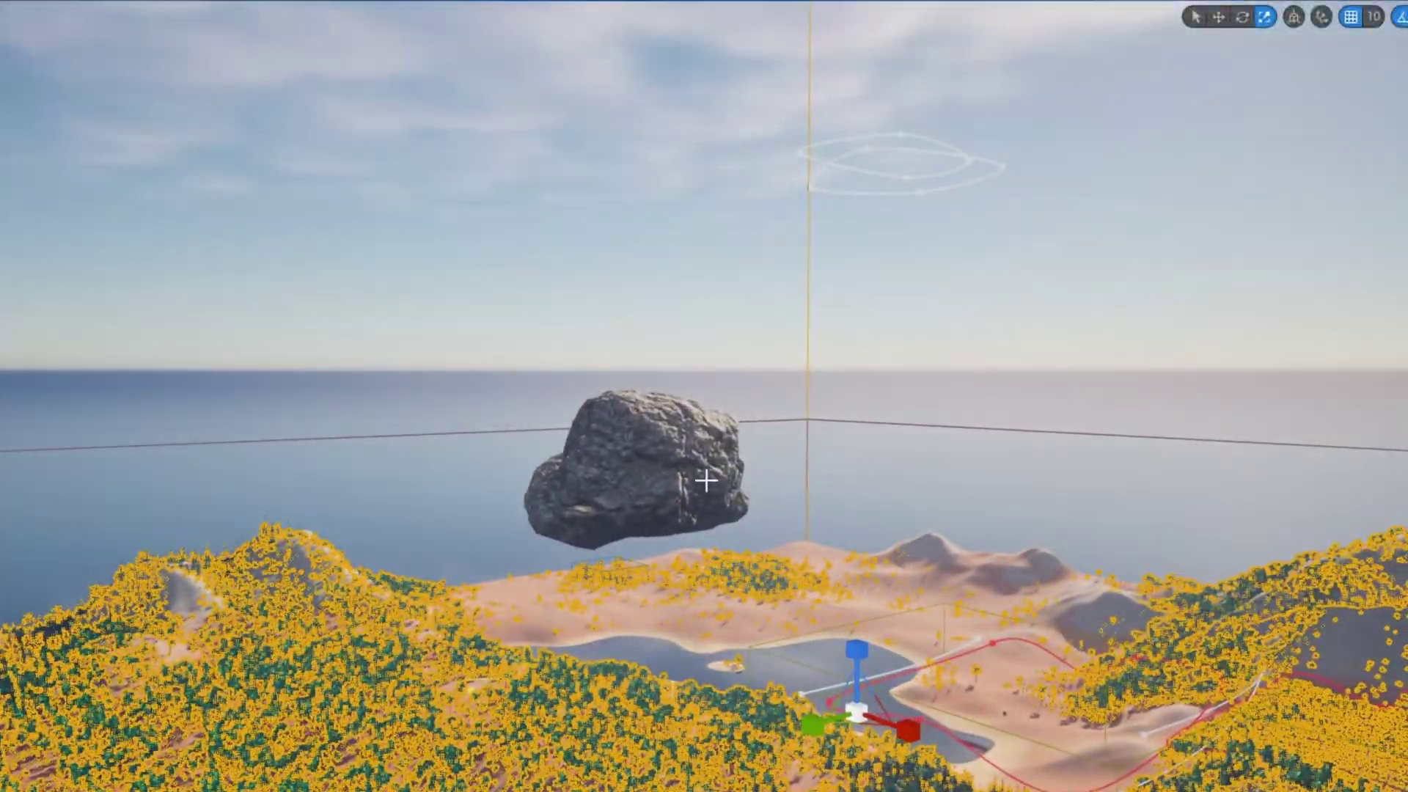
left_click(692, 458)
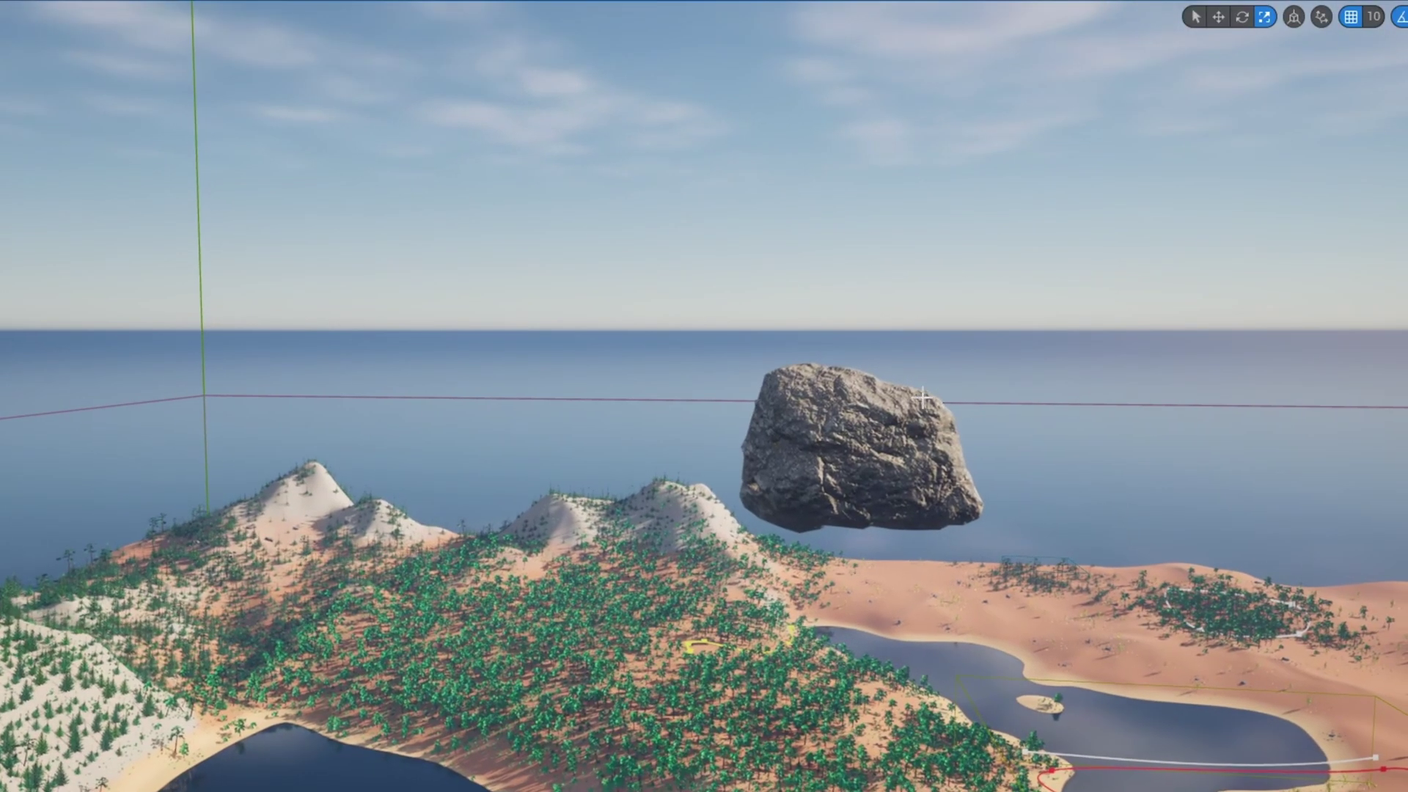
left_click_drag(720, 219, 719, 183)
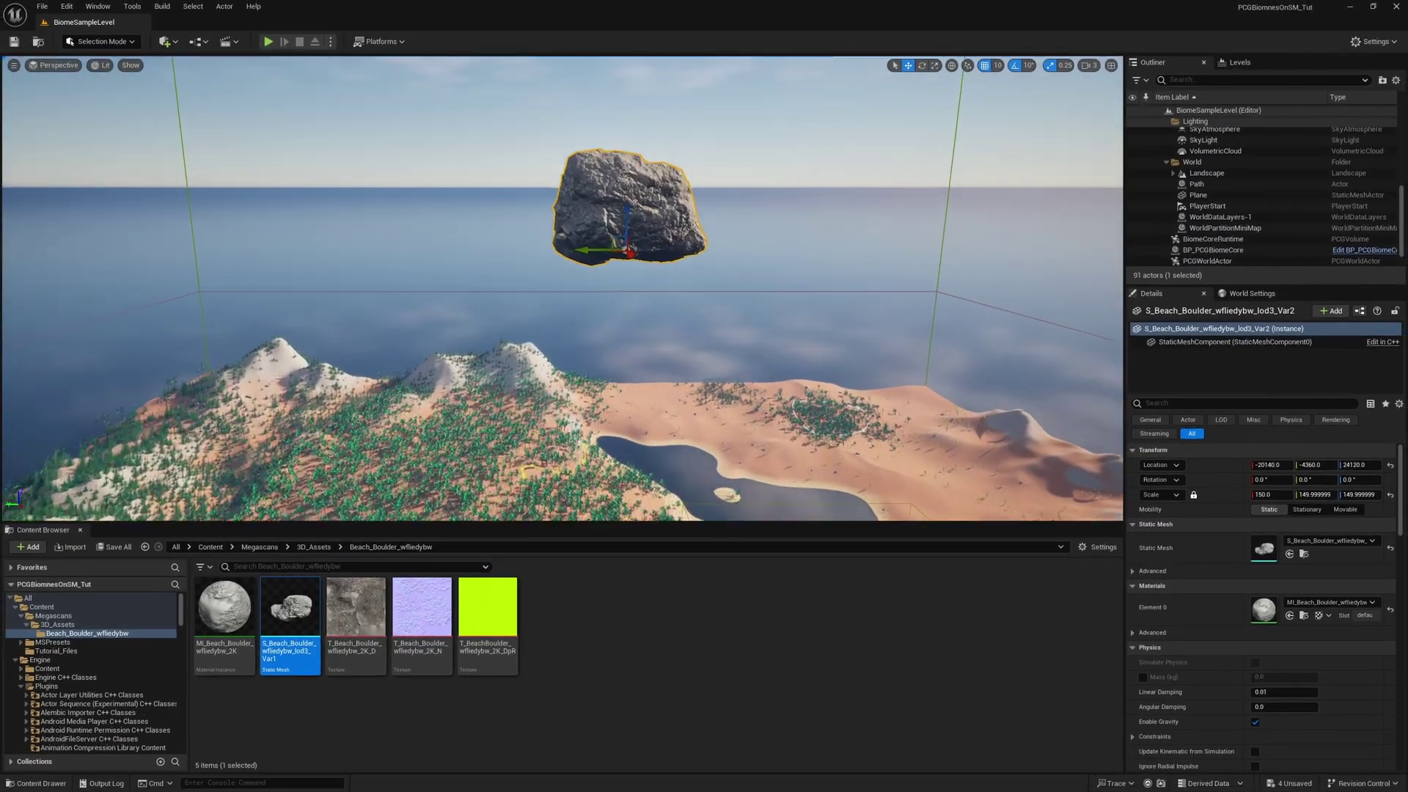
Step: Place a BP_BiomeProjector actor from Tutorial_Files just above the boulder, at about X -15180, Y -4230, Z 34070
right_click_drag(720, 183, 785, 235)
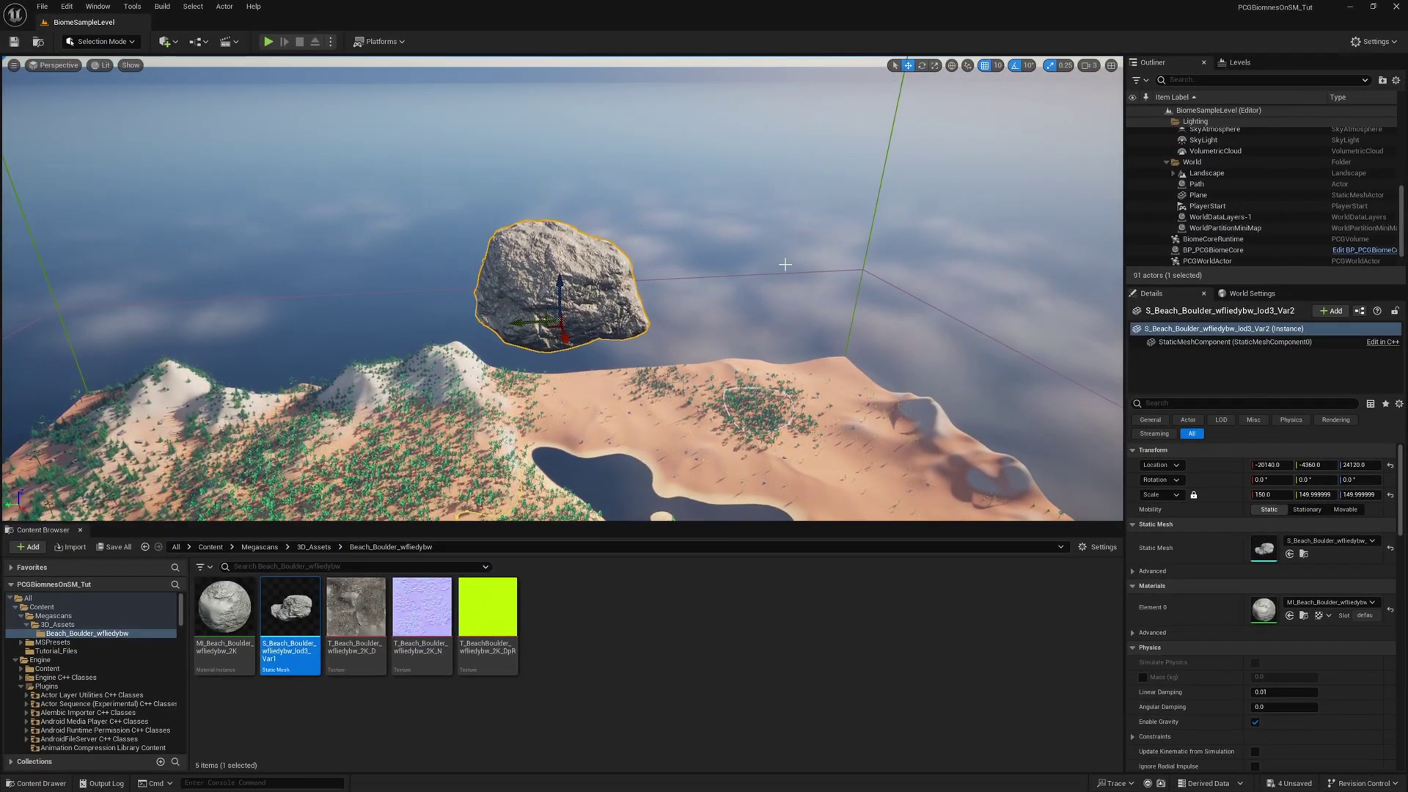
left_click(53, 651)
left_click_drag(233, 640, 568, 251)
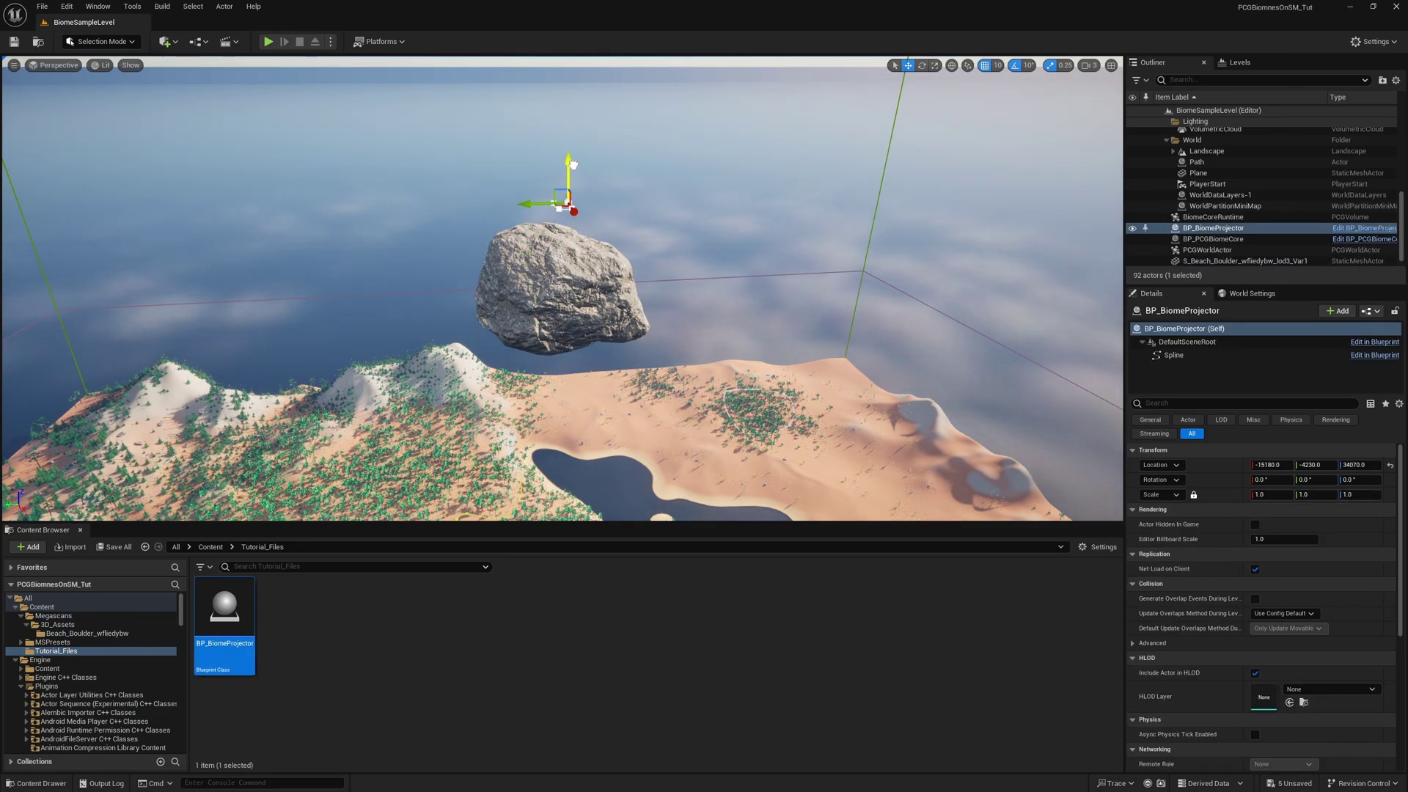
Step: Spread the BP_BiomeProjector's spline points outward so the closed spline loop surrounds the floating boulder
right_click_drag(574, 167, 587, 208)
left_click_drag(568, 250, 513, 179)
left_click(441, 153)
left_click(441, 154)
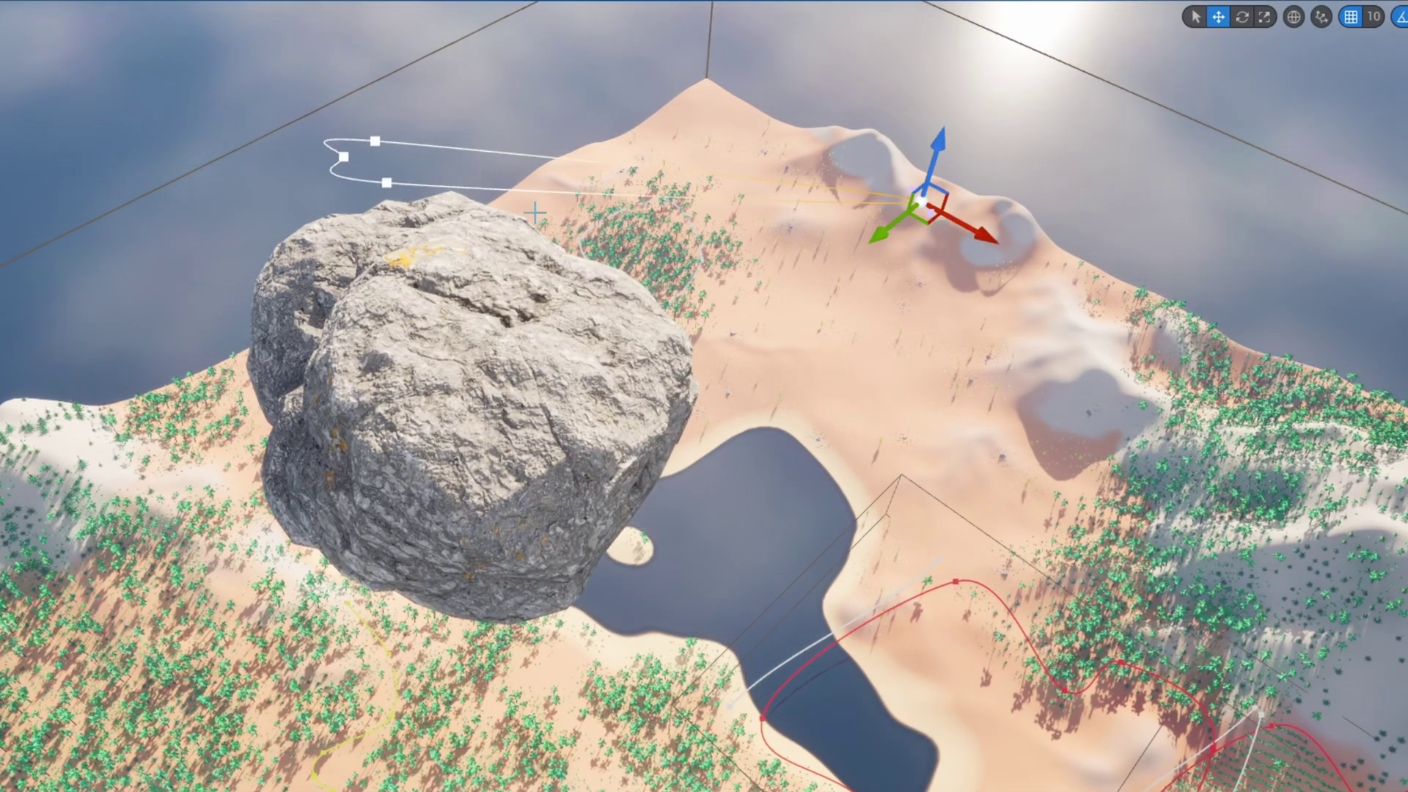
left_click(388, 181)
left_click_drag(387, 208, 393, 744)
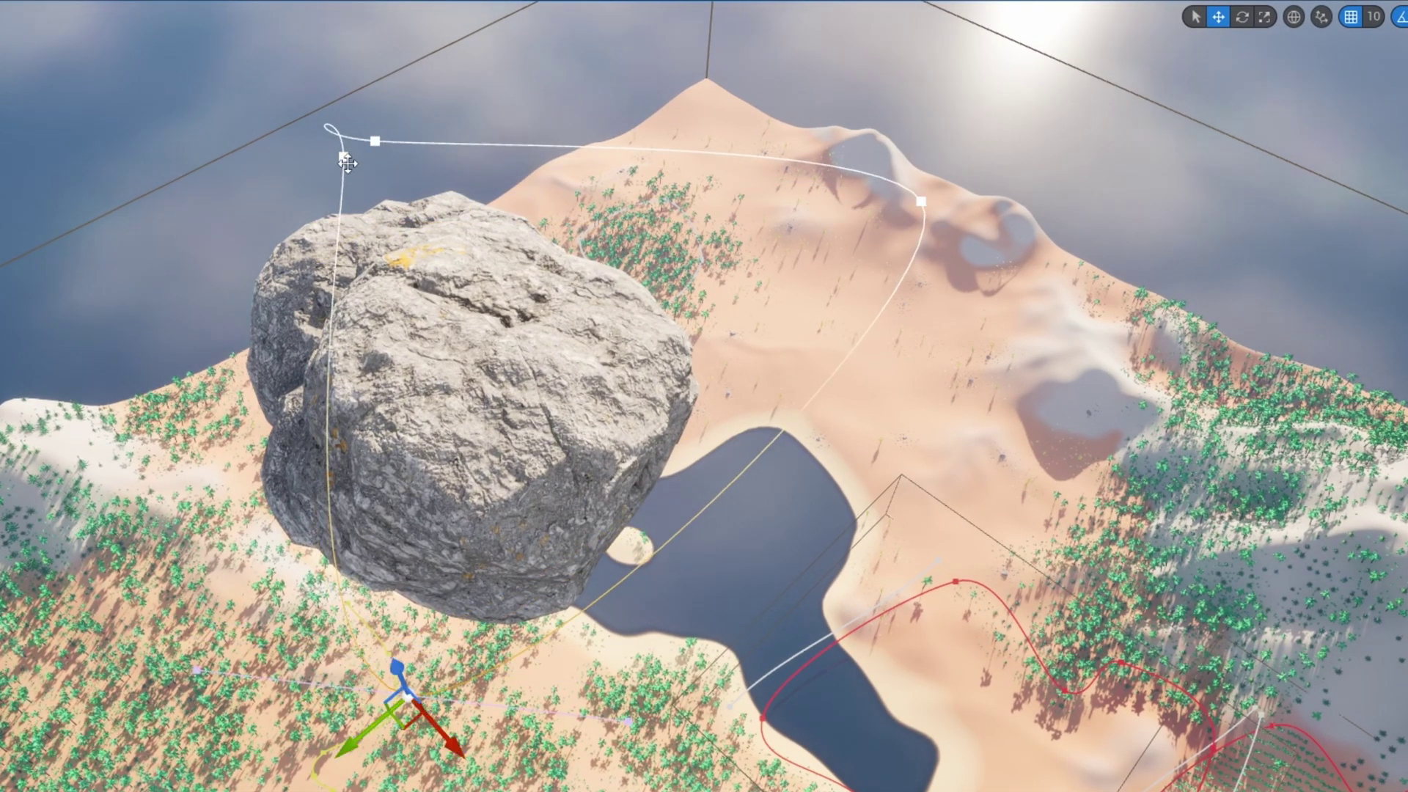
left_click_drag(348, 163, 2, 213)
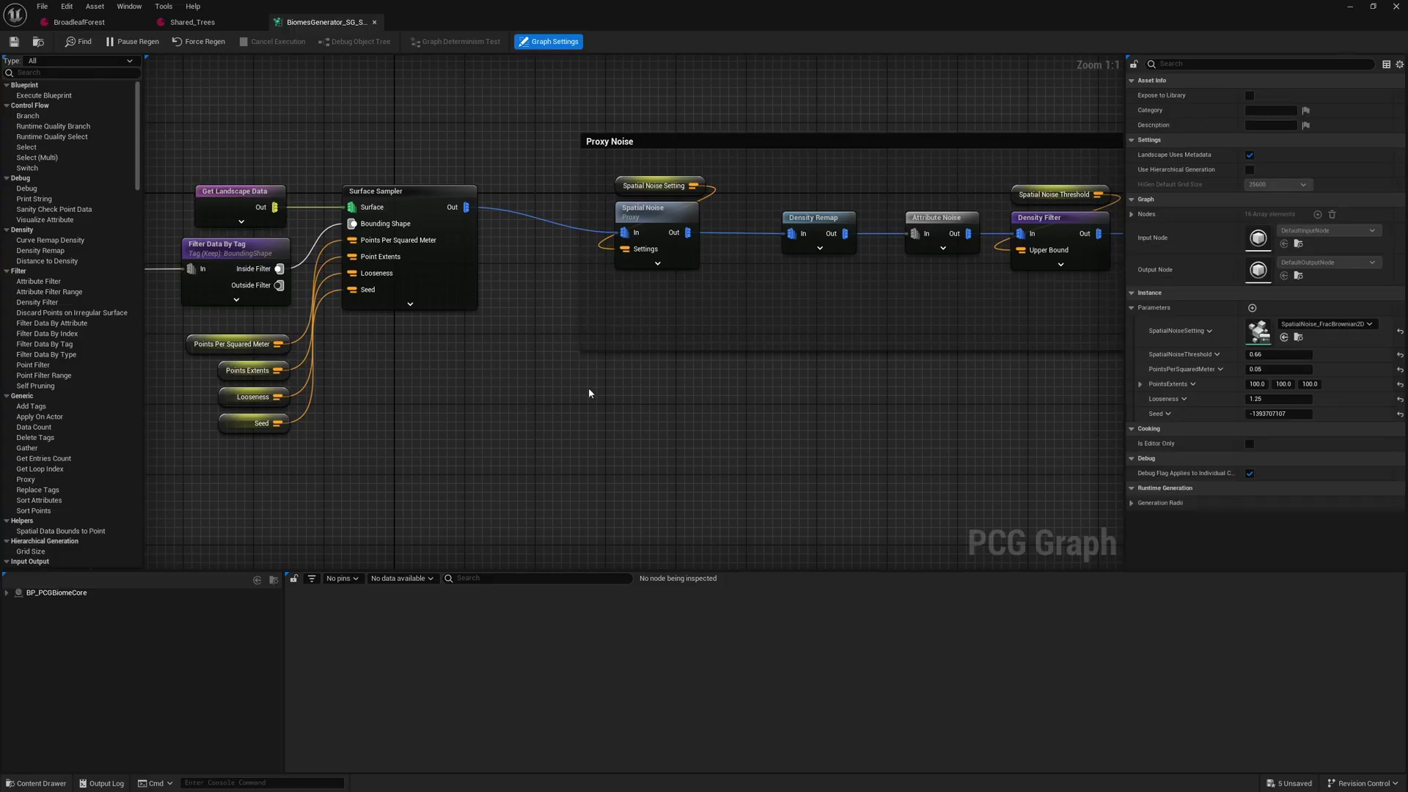
Step: Add a Get Spline Data node in the empty area above the Get Landscape Data node of the biome generator graph
right_click_drag(588, 393, 708, 509)
right_click(359, 154)
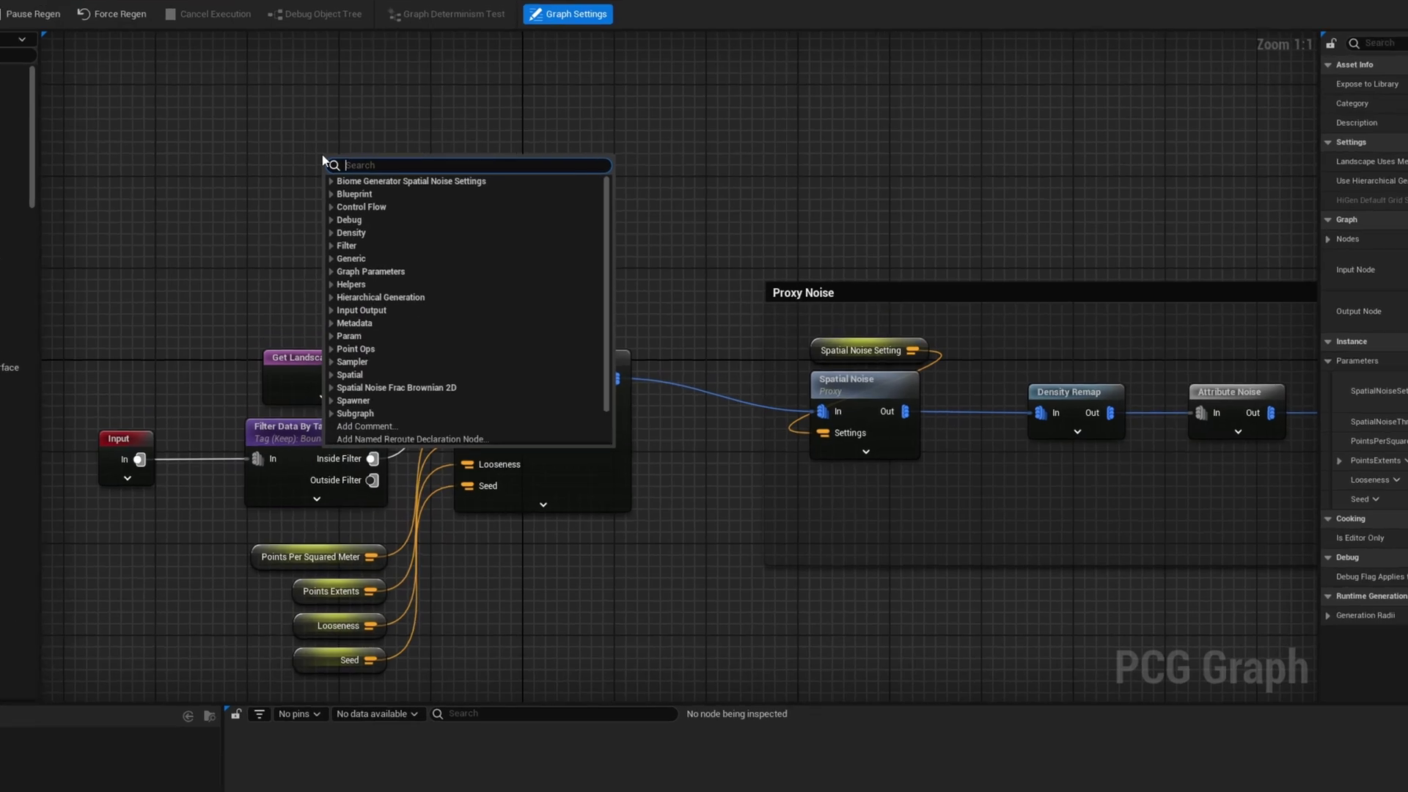
type("get spline")
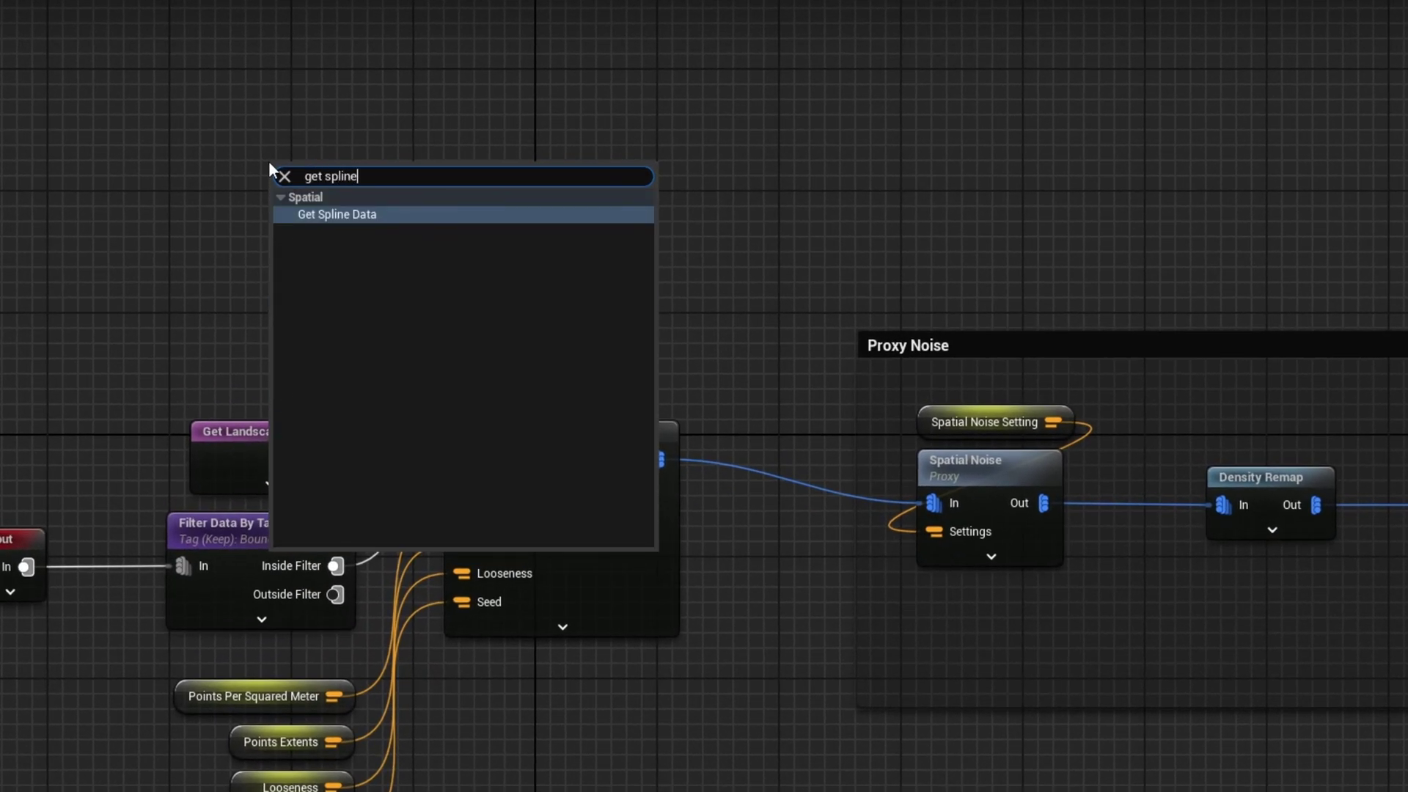
key("Return")
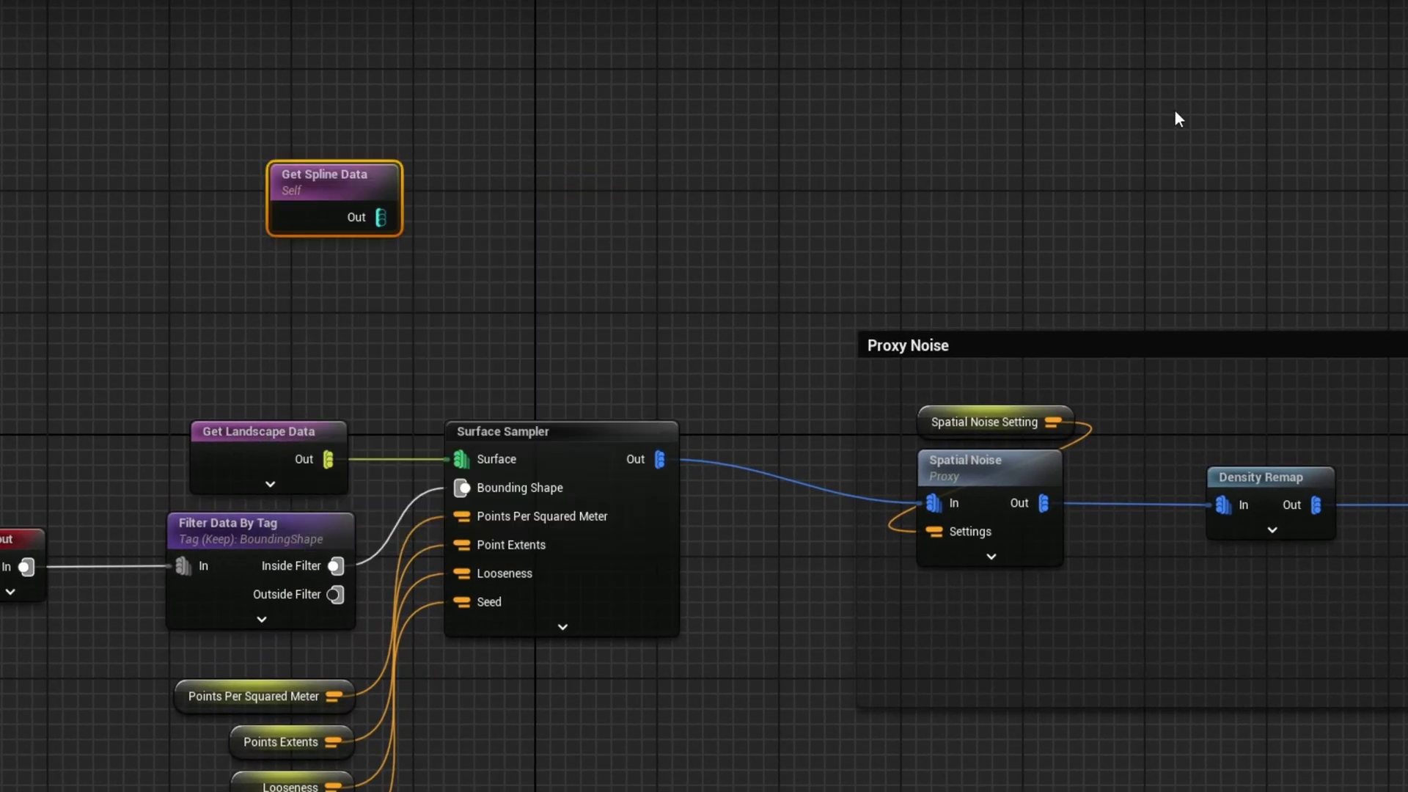
Step: Configure Get Spline Data to search All World Actors by the tag Projector and select multiple actors
left_click(1222, 68)
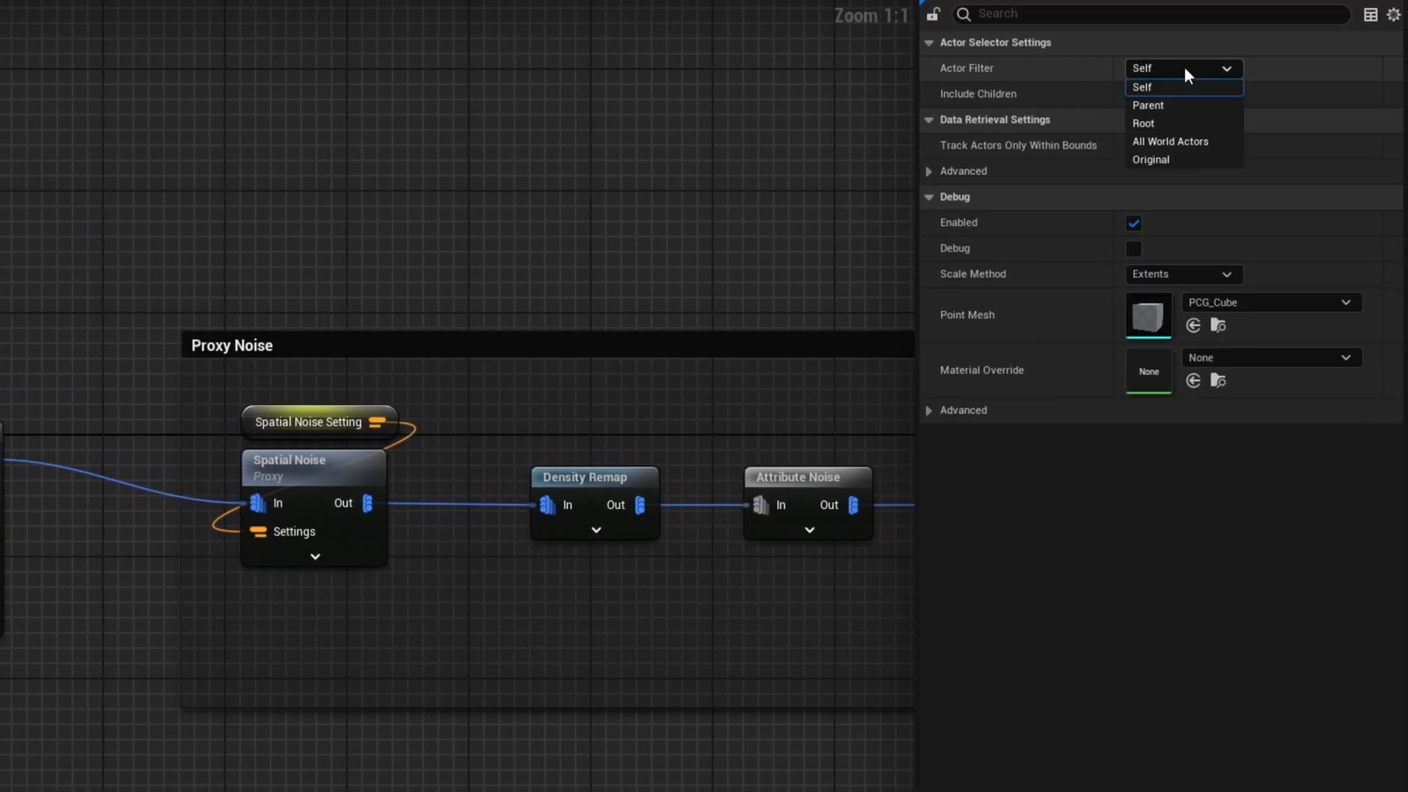
left_click(1212, 143)
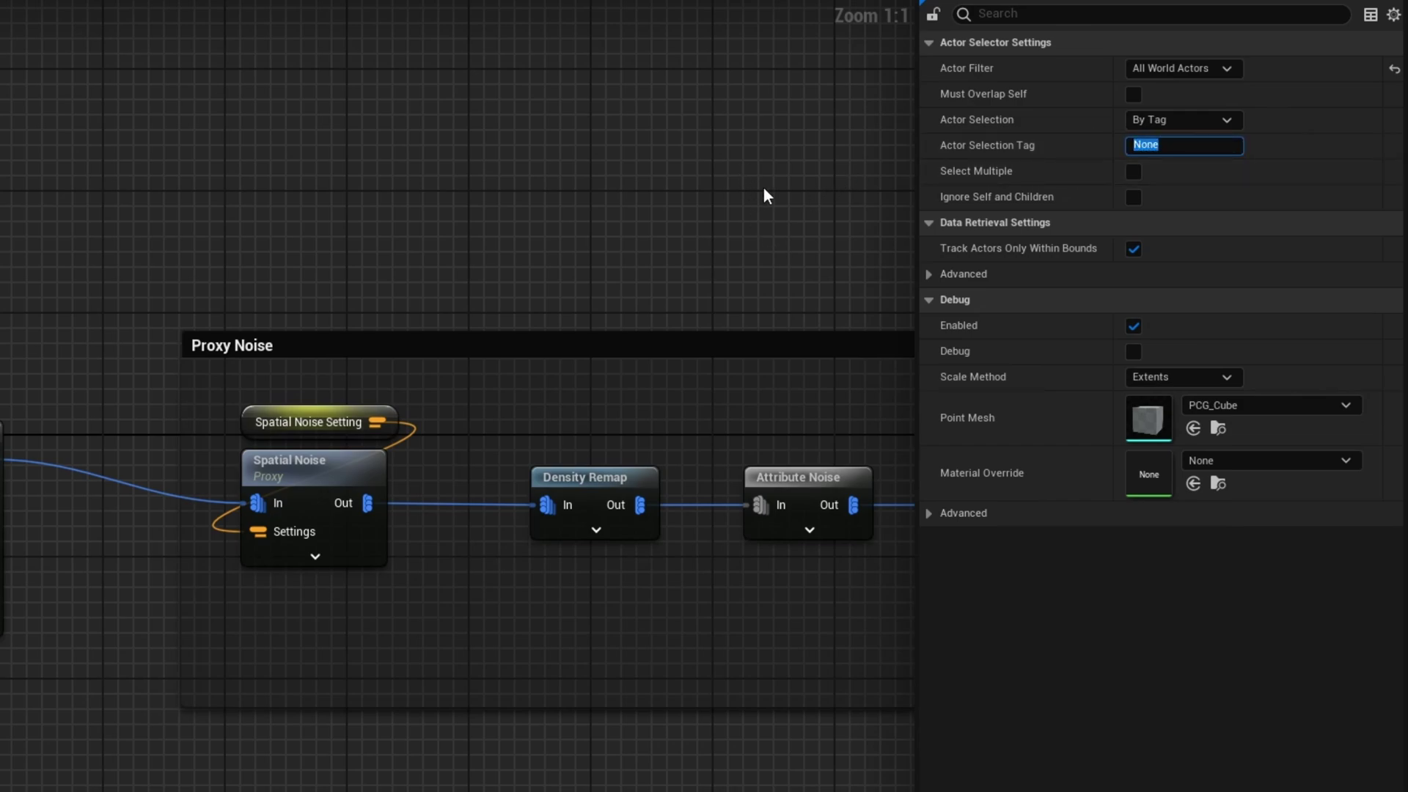
type("Projector")
key("Return")
left_click(1133, 172)
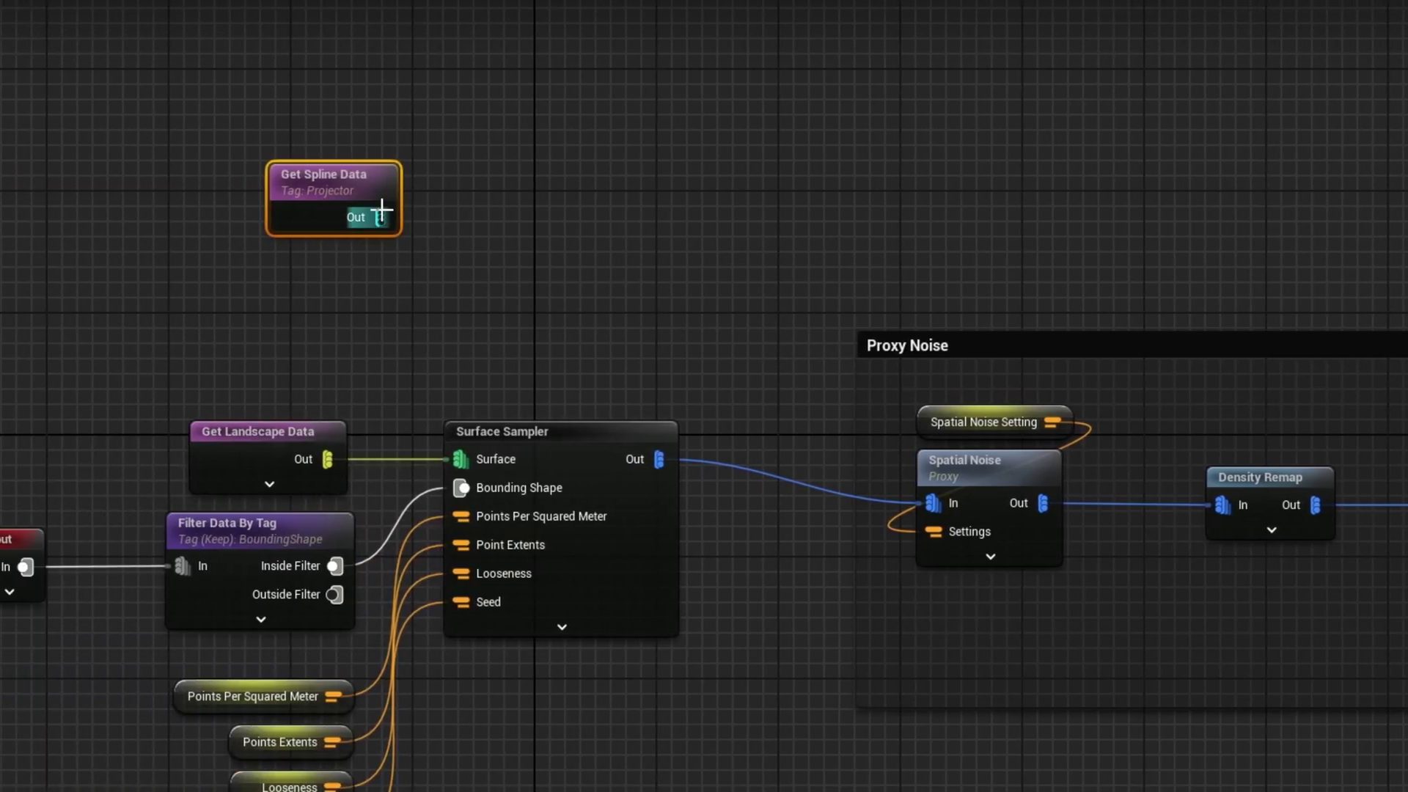
Step: Add a Spline Sampler fed by Get Spline Data and set its dimension to On Interior
left_click_drag(380, 217, 516, 218)
type("spline")
key("Return")
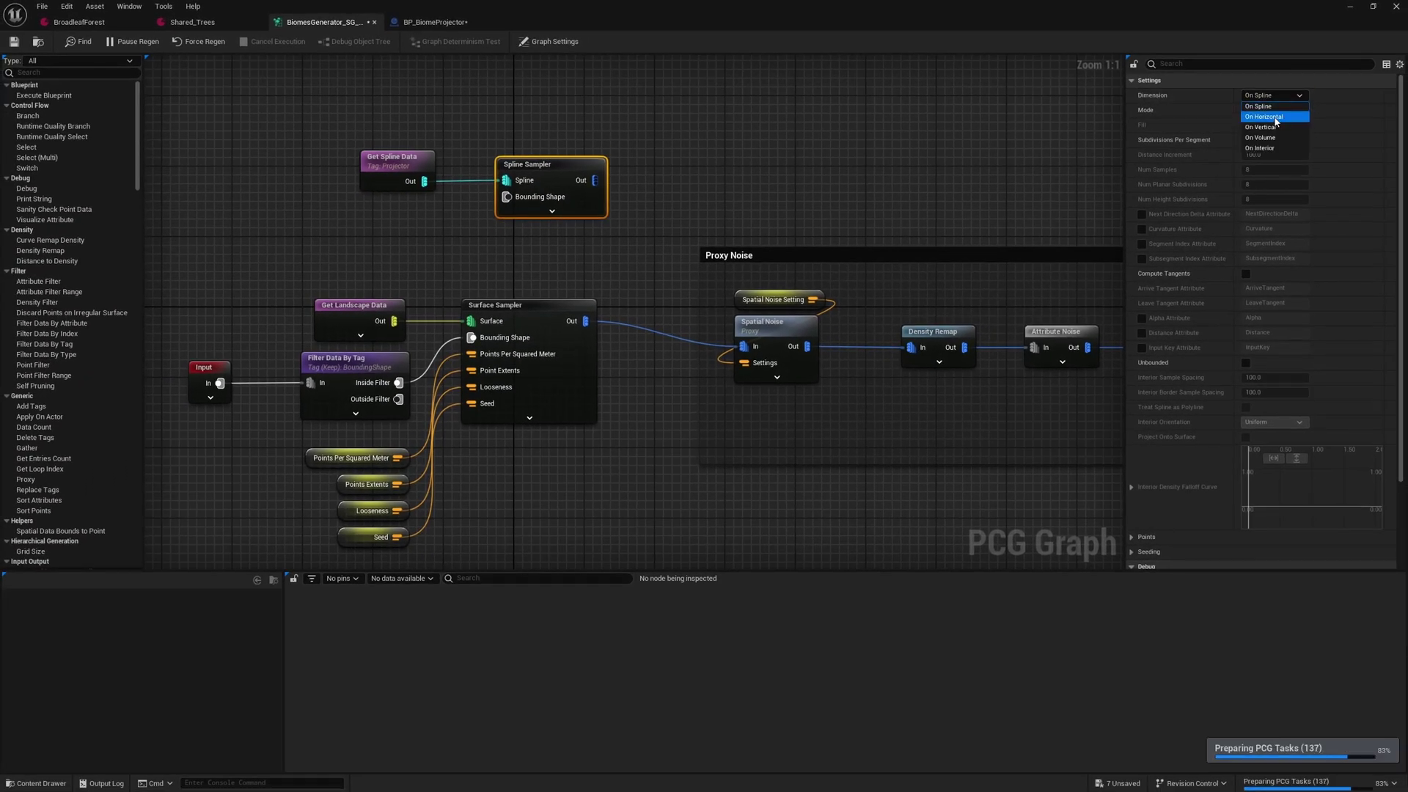
left_click(1273, 154)
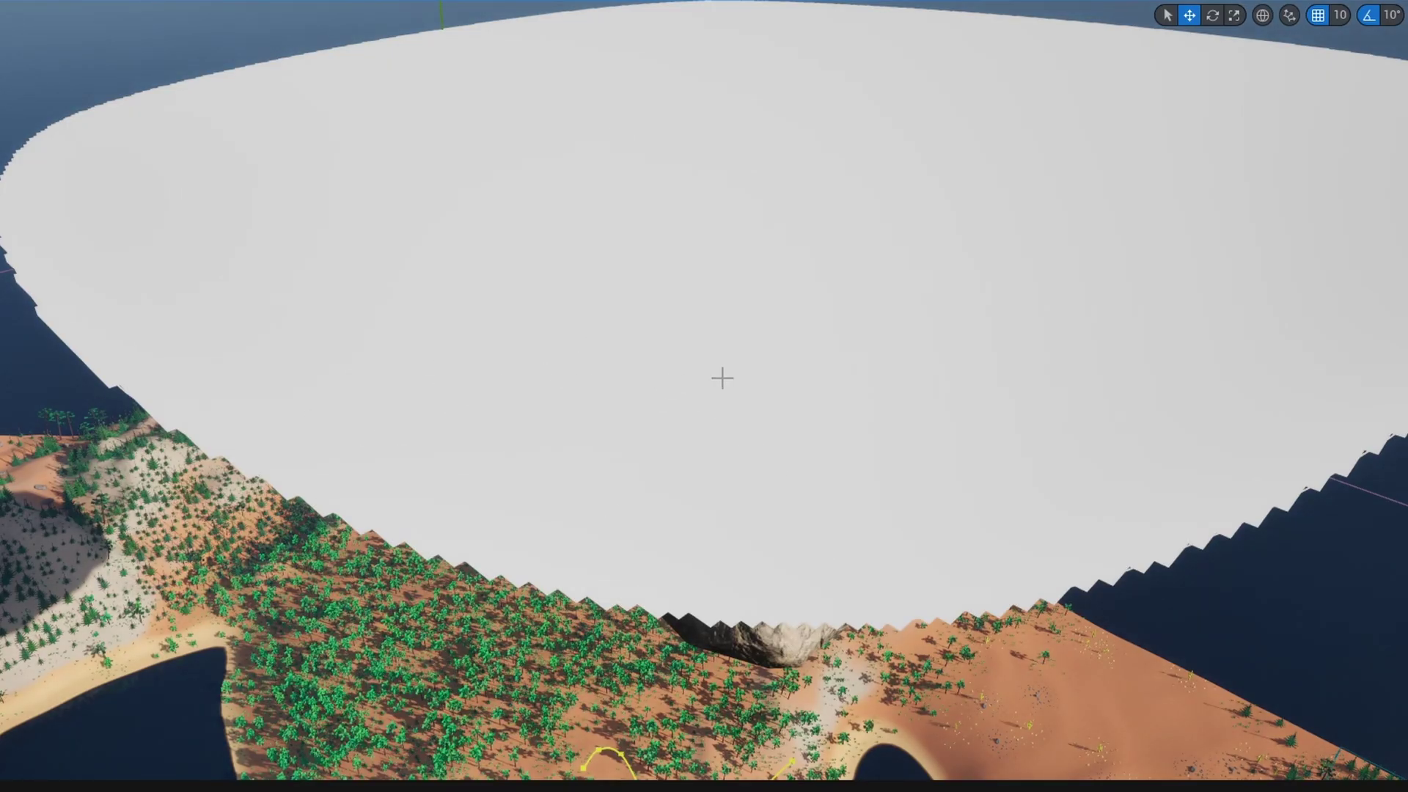
Step: Examine the debug points in the level, comparing the spline interior's point density with the points on the landscape
right_click_drag(735, 379, 765, 382)
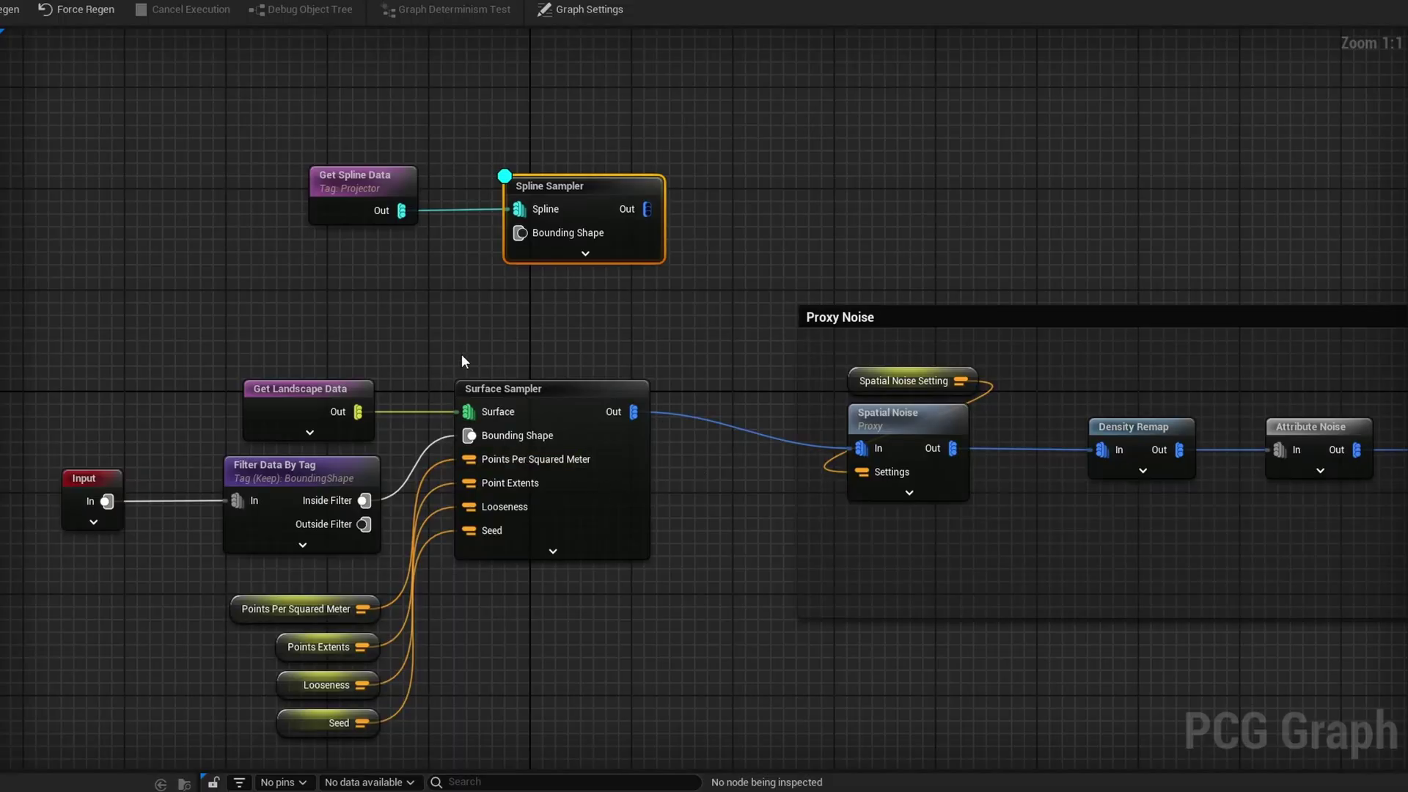
left_click_drag(603, 325, 582, 443)
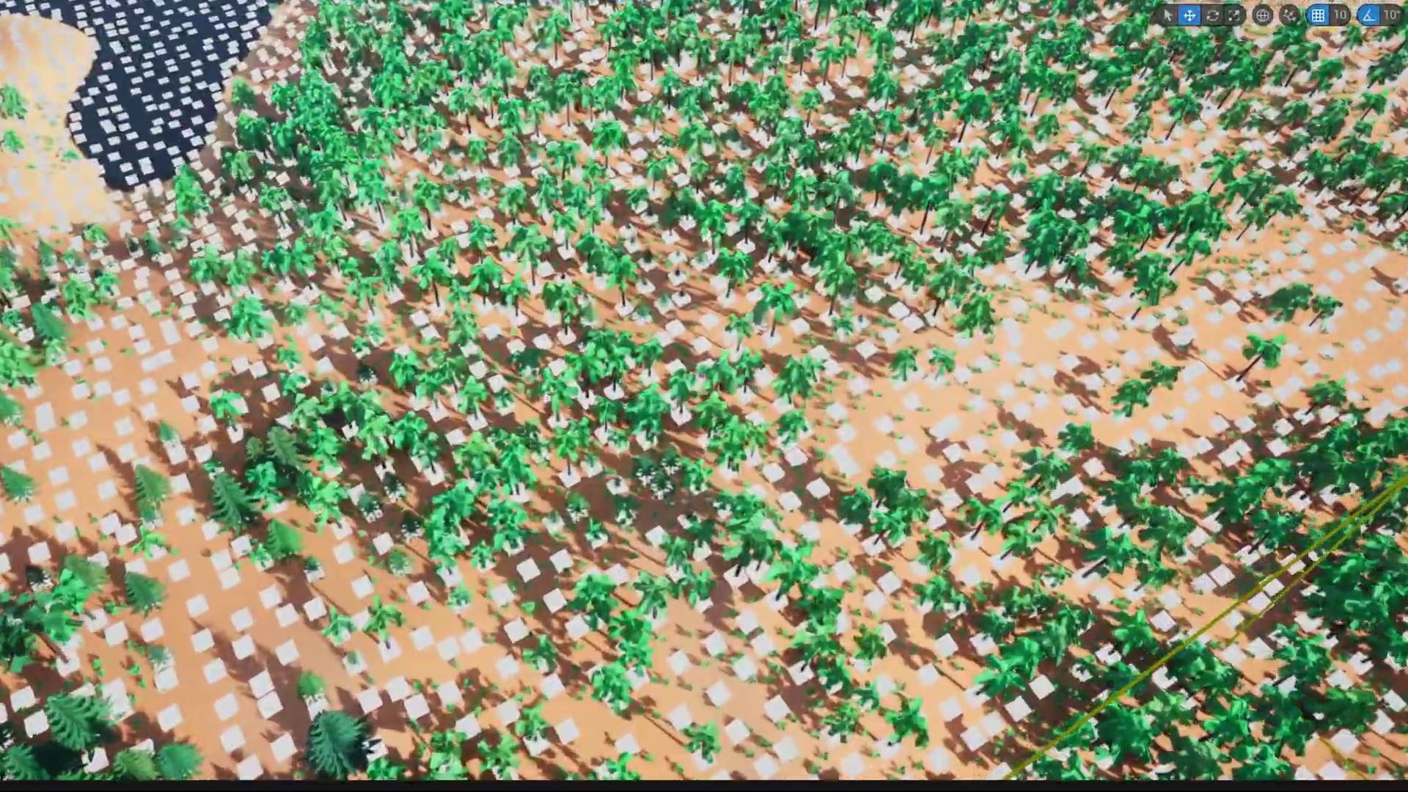
scroll(704, 396, "up", 3)
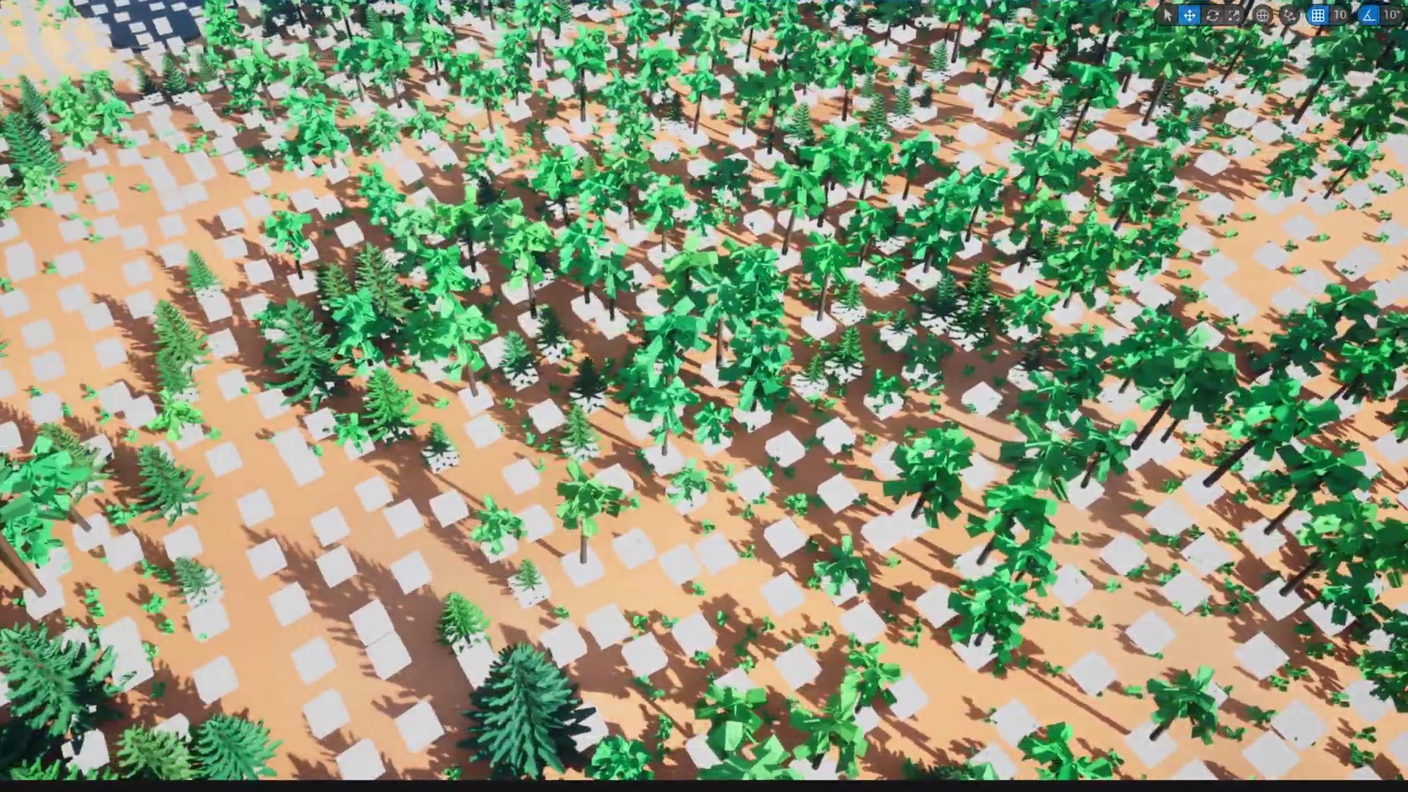
mouse_move(703, 395)
right_mouse_down()
mouse_move(652, 378)
mouse_move(806, 422)
mouse_move(763, 293)
mouse_move(715, 440)
right_mouse_up()
right_click_drag(484, 438, 484, 442)
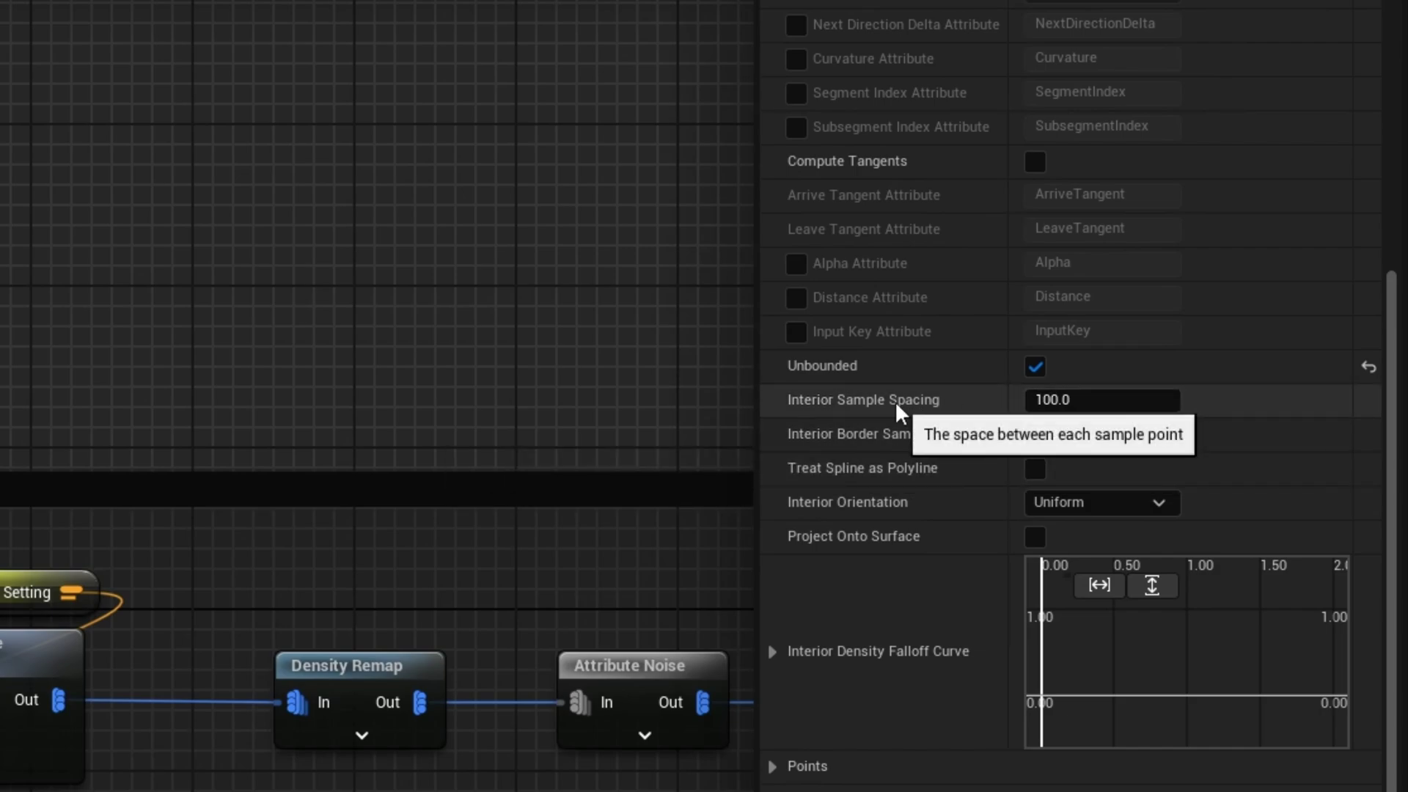
Step: Set the Spline Sampler's Interior Sample Spacing to 200 and open Interior Border Sample Spacing for editing
type("200")
key("Return")
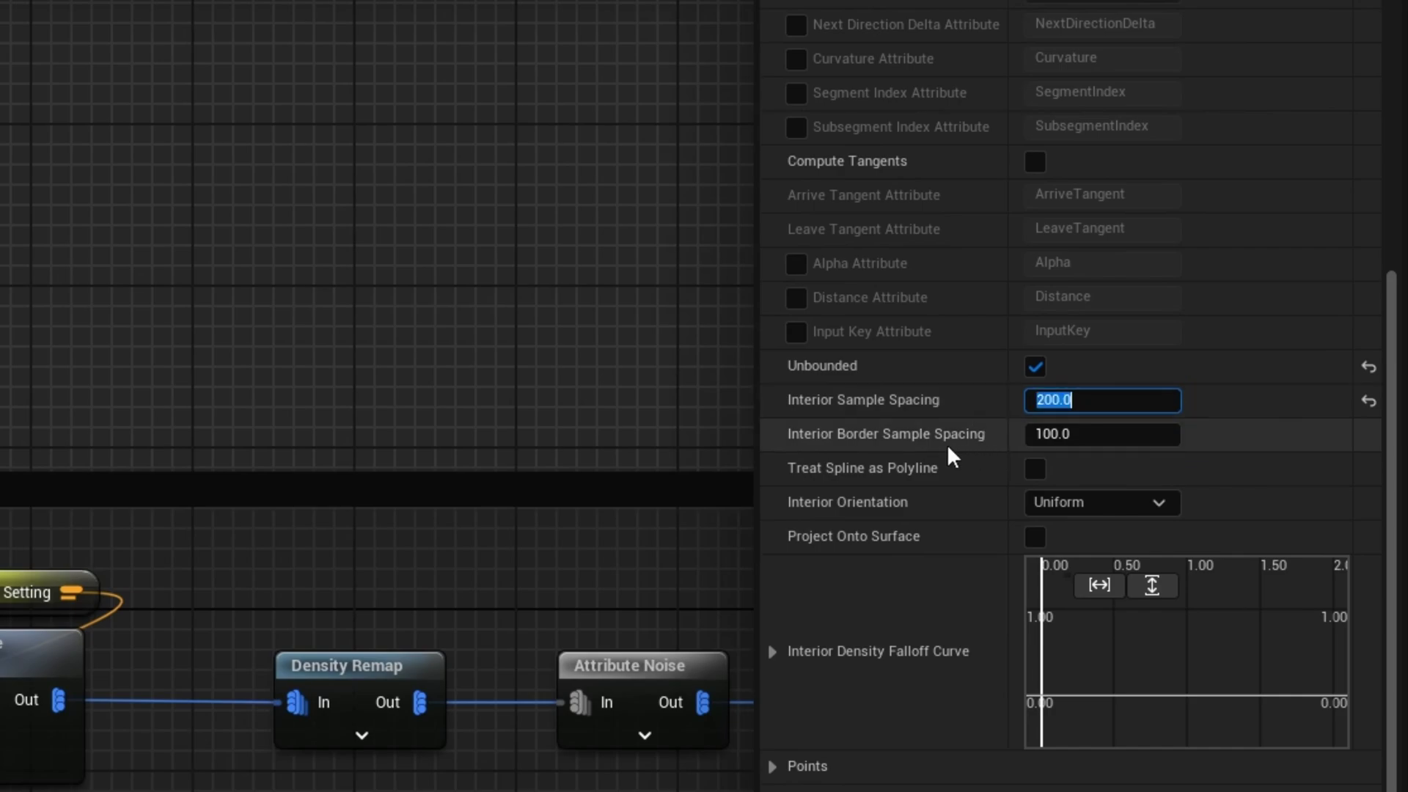
left_click(1090, 435)
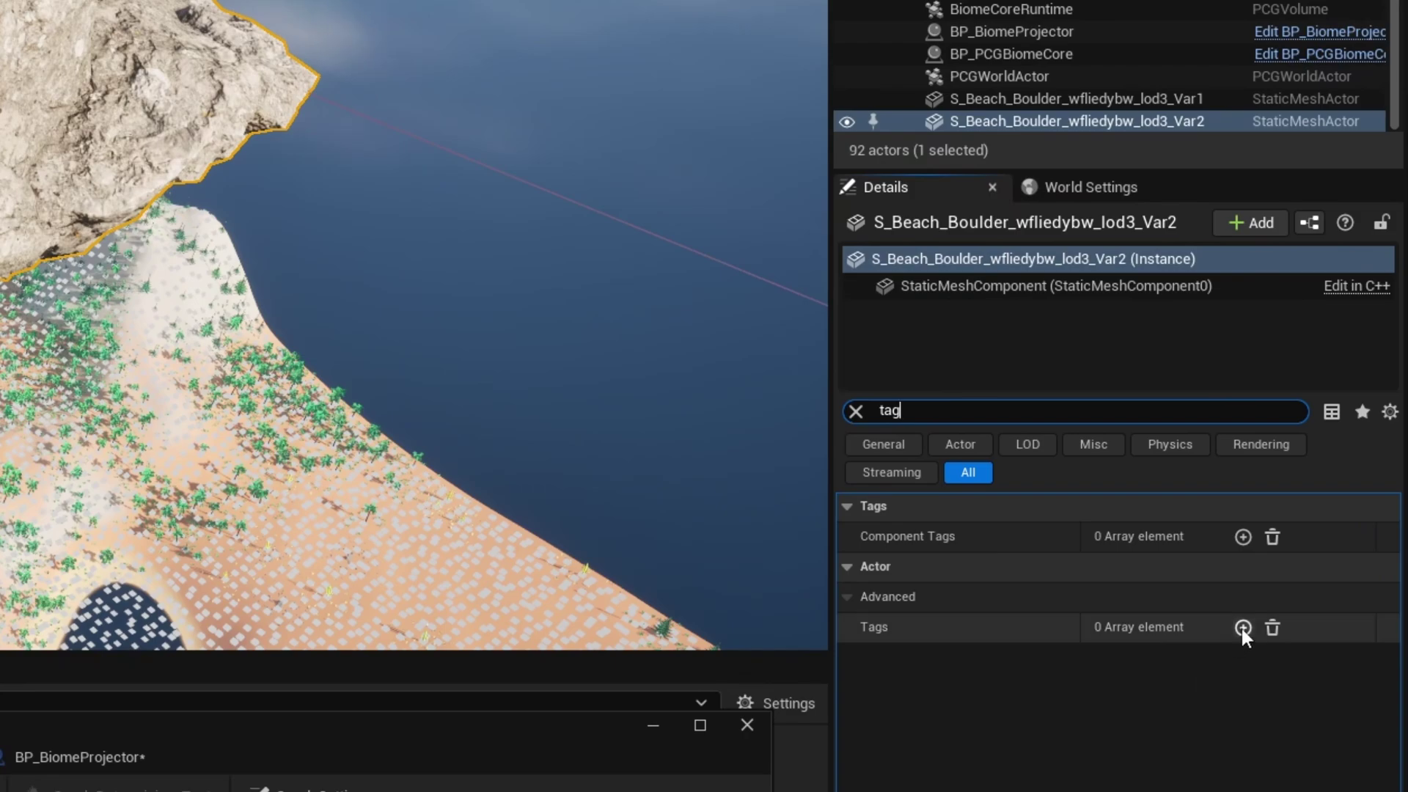
Step: Add the actor tag Projected to the S_Beach_Boulder_wfliedybw_lod3_Var2 boulder
left_click(1242, 628)
left_click(1147, 658)
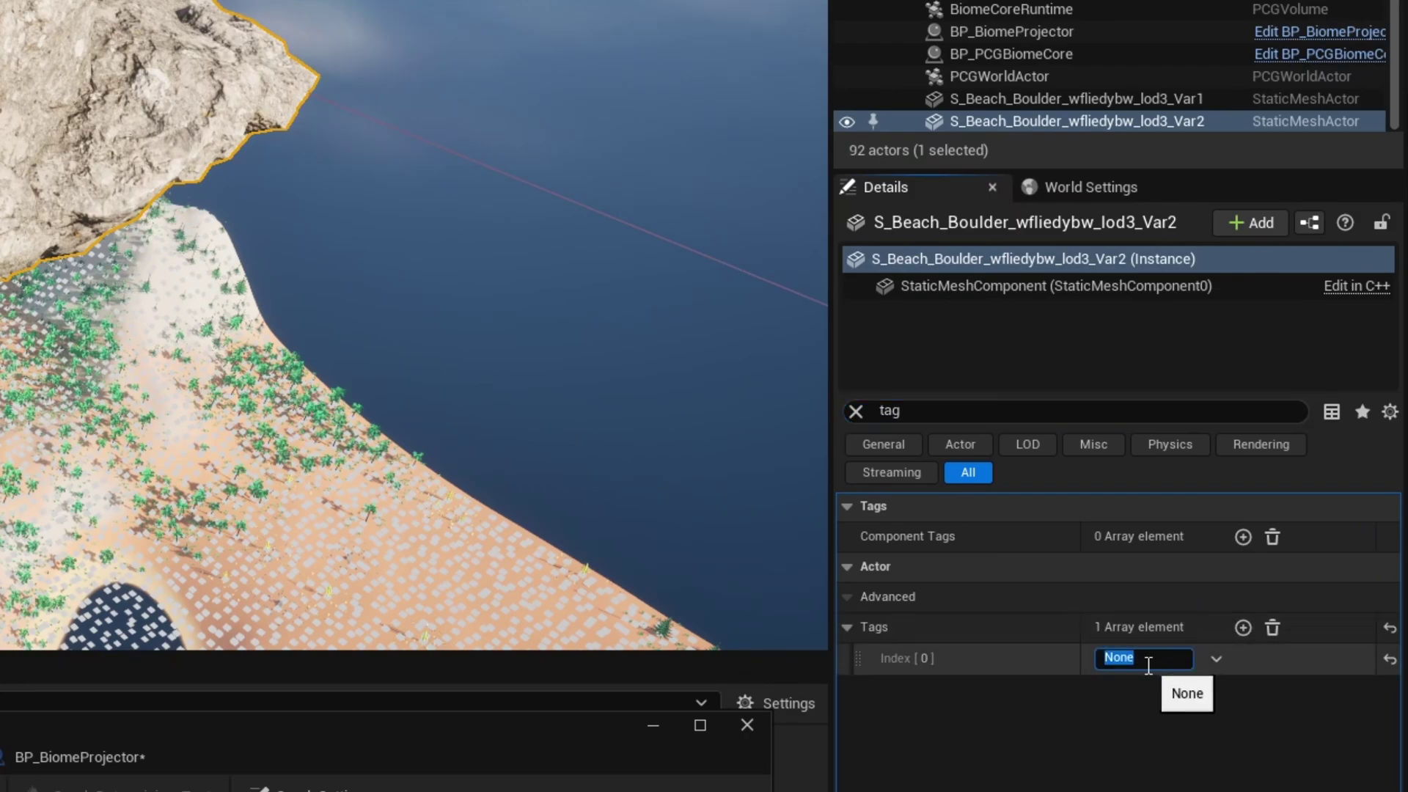
type("Projected")
key("Return")
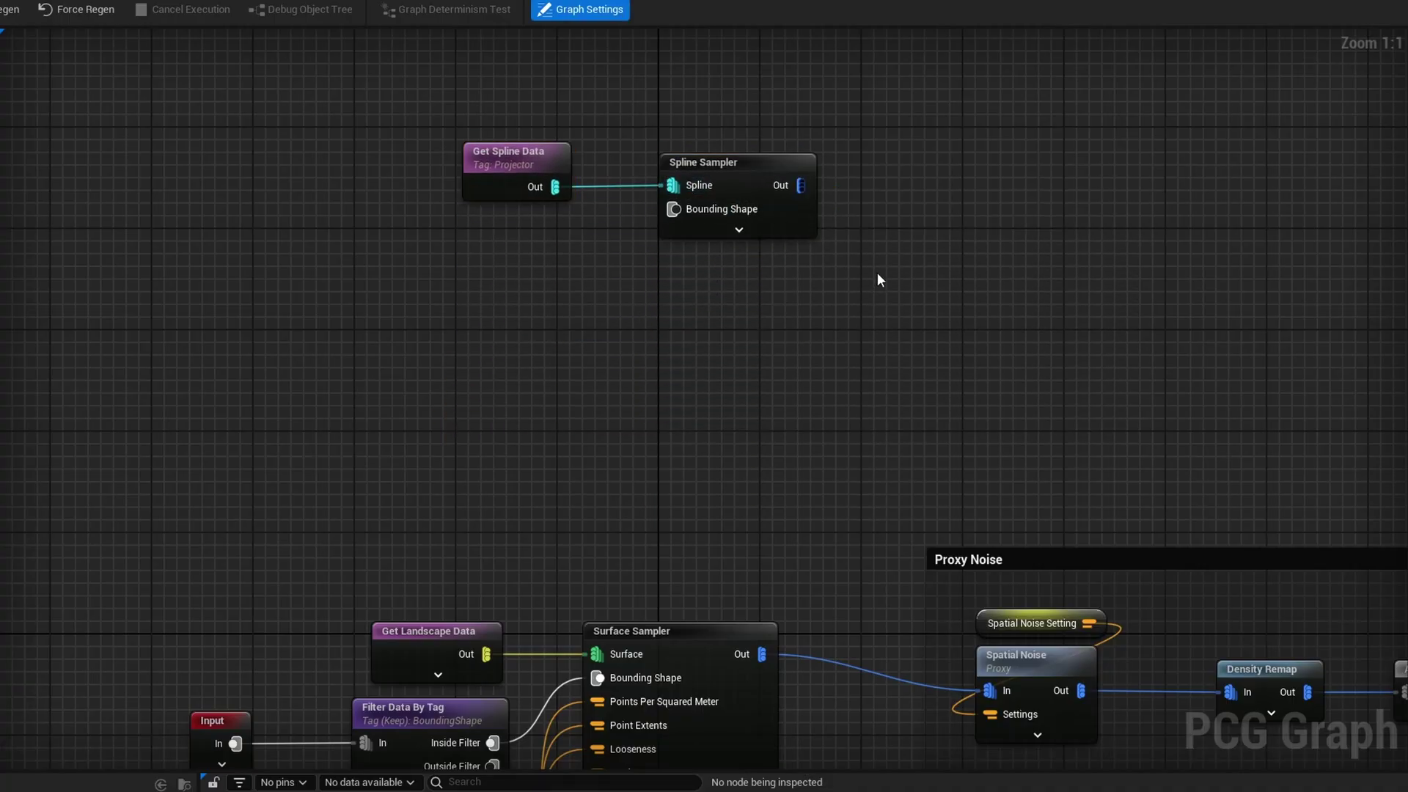
Step: Add a Projection node that takes the Spline Sampler's output as its input
left_click_drag(800, 185, 909, 276)
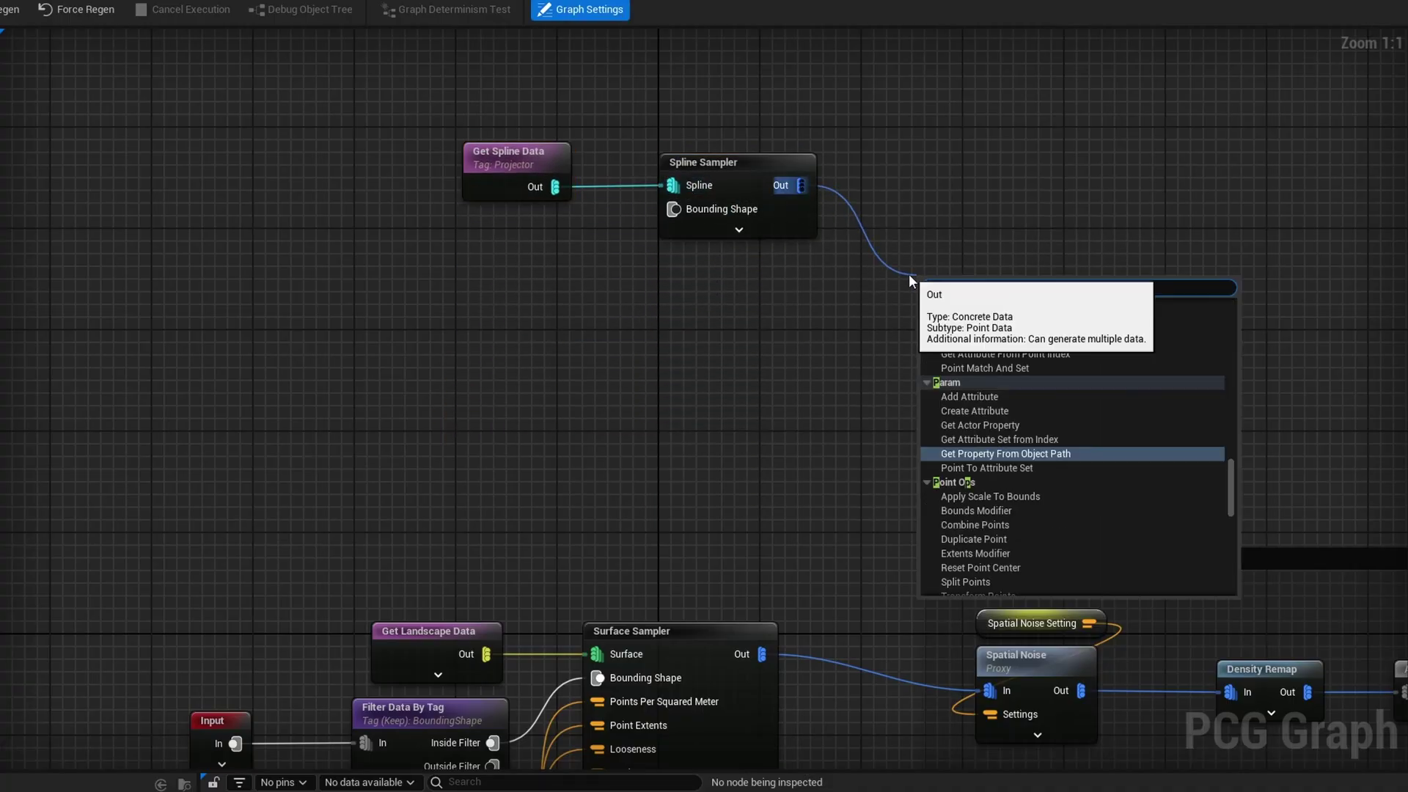
key("Return")
left_click_drag(960, 340, 635, 408)
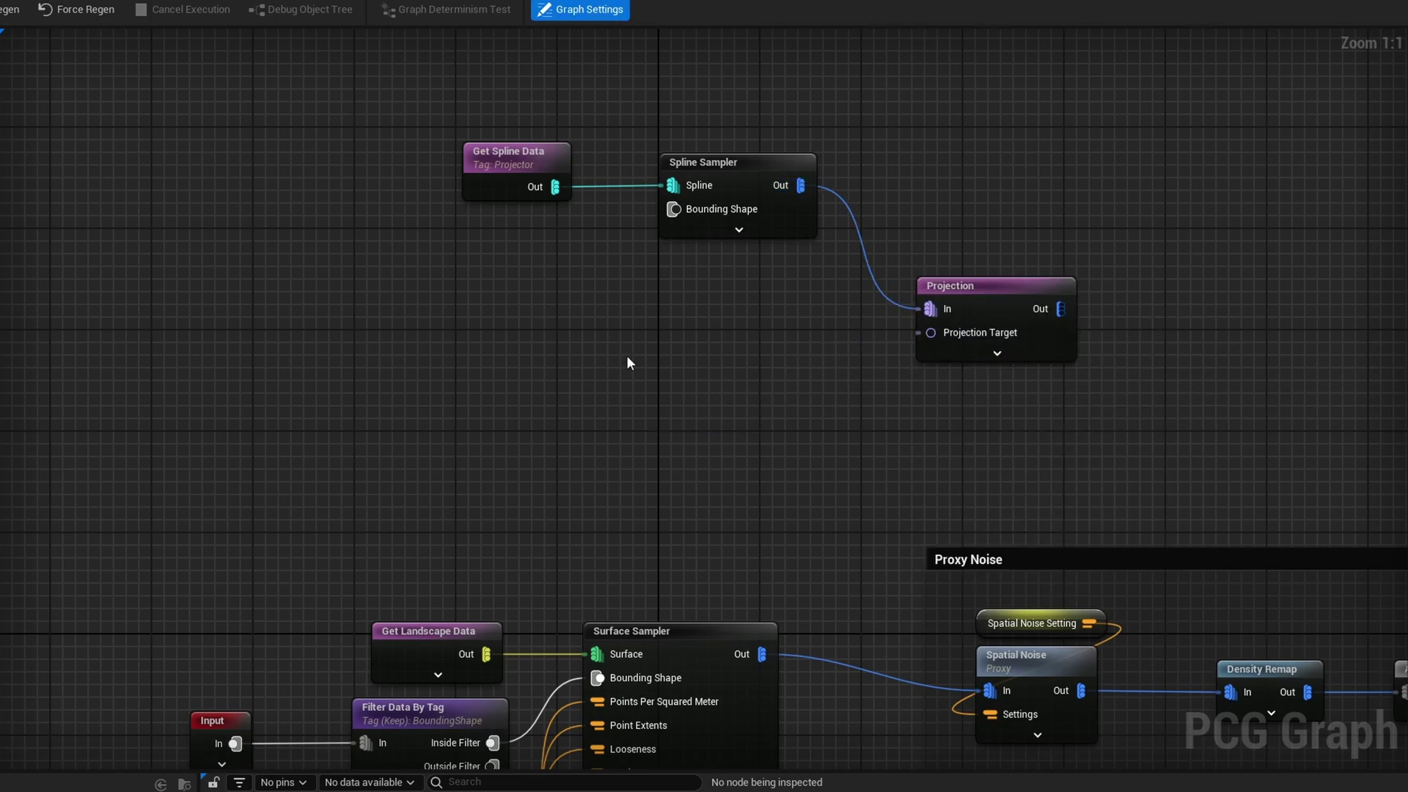
Step: Add a World Ray Hit Query node below the Spline Sampler and enable Trace Complex on it
right_click(628, 358)
type("query")
key("Up")
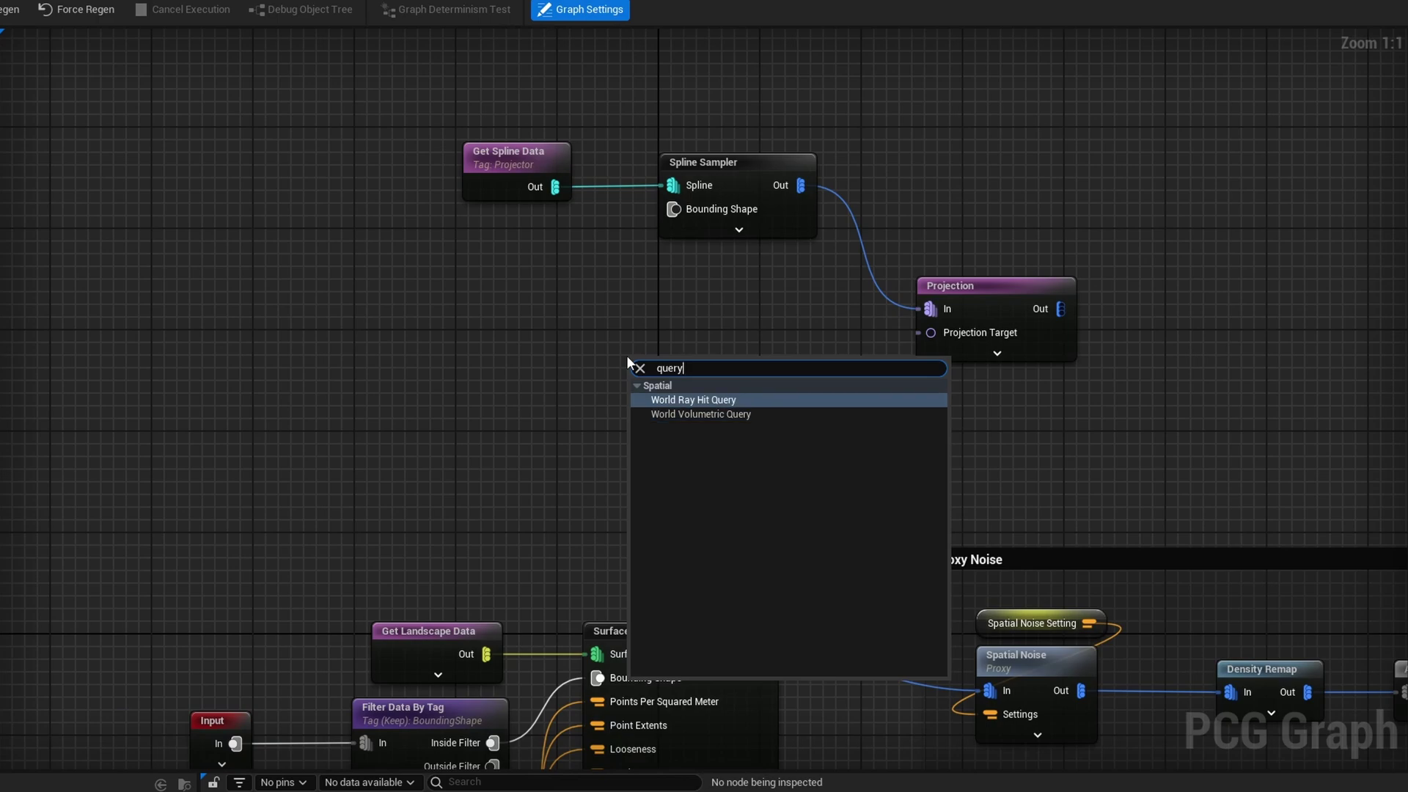
key("Return")
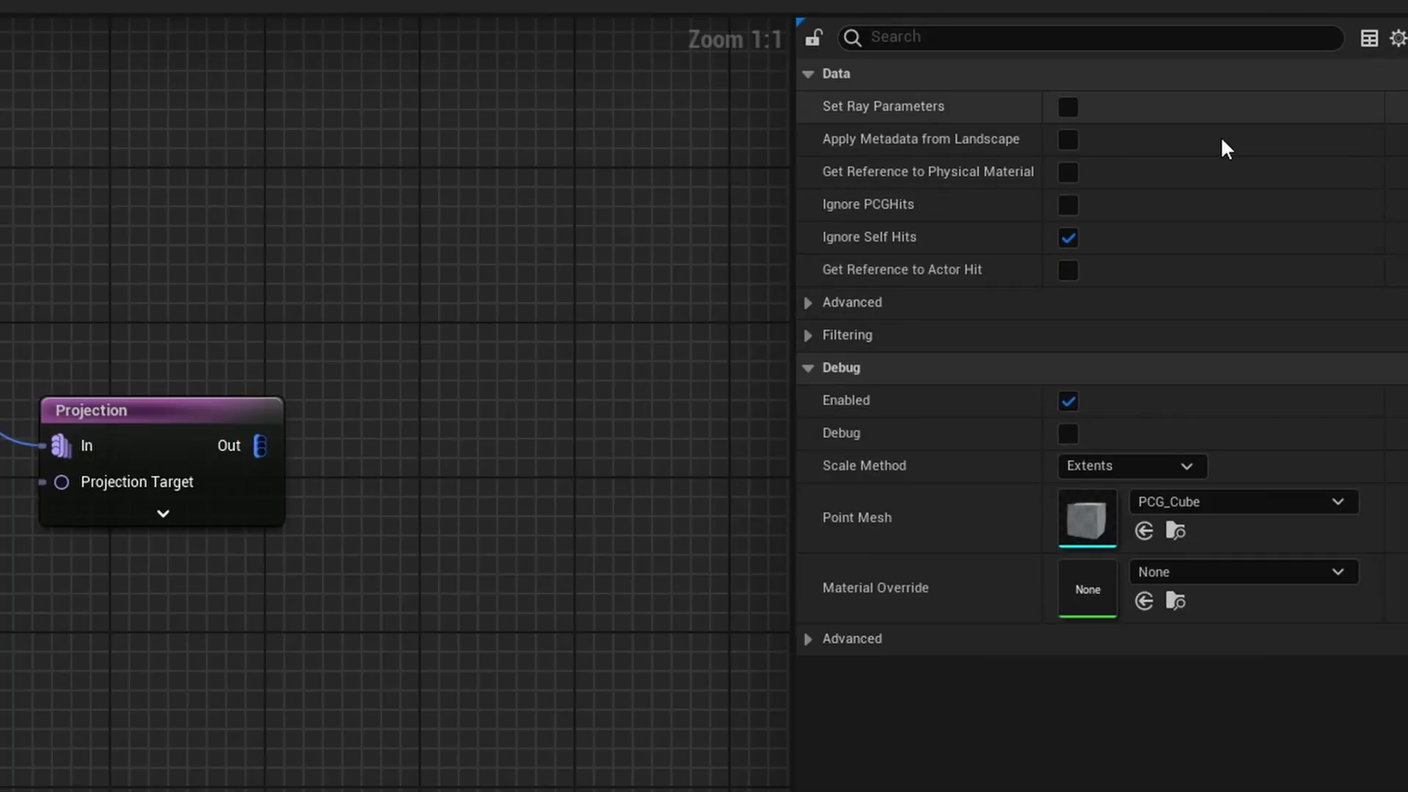
left_click(808, 302)
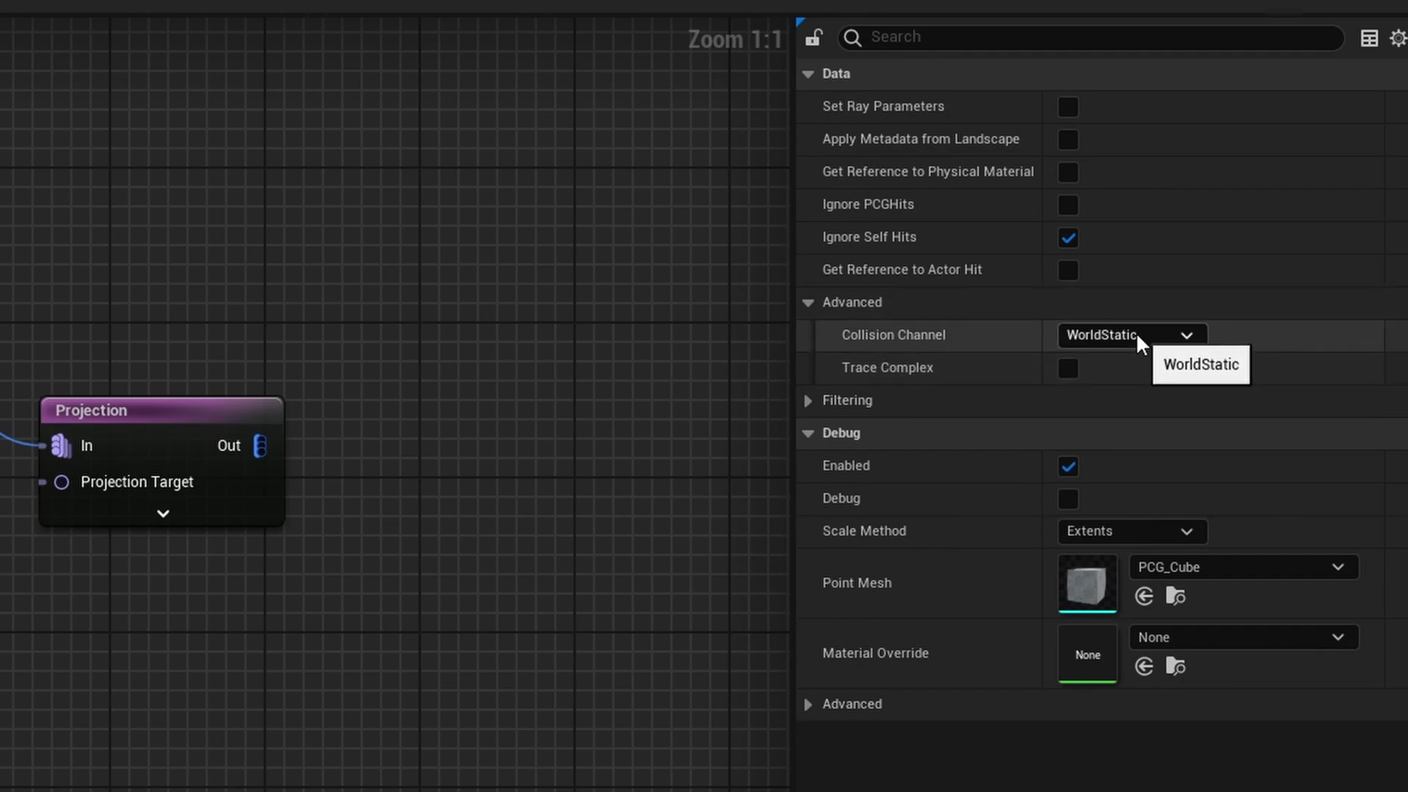
left_click(1067, 368)
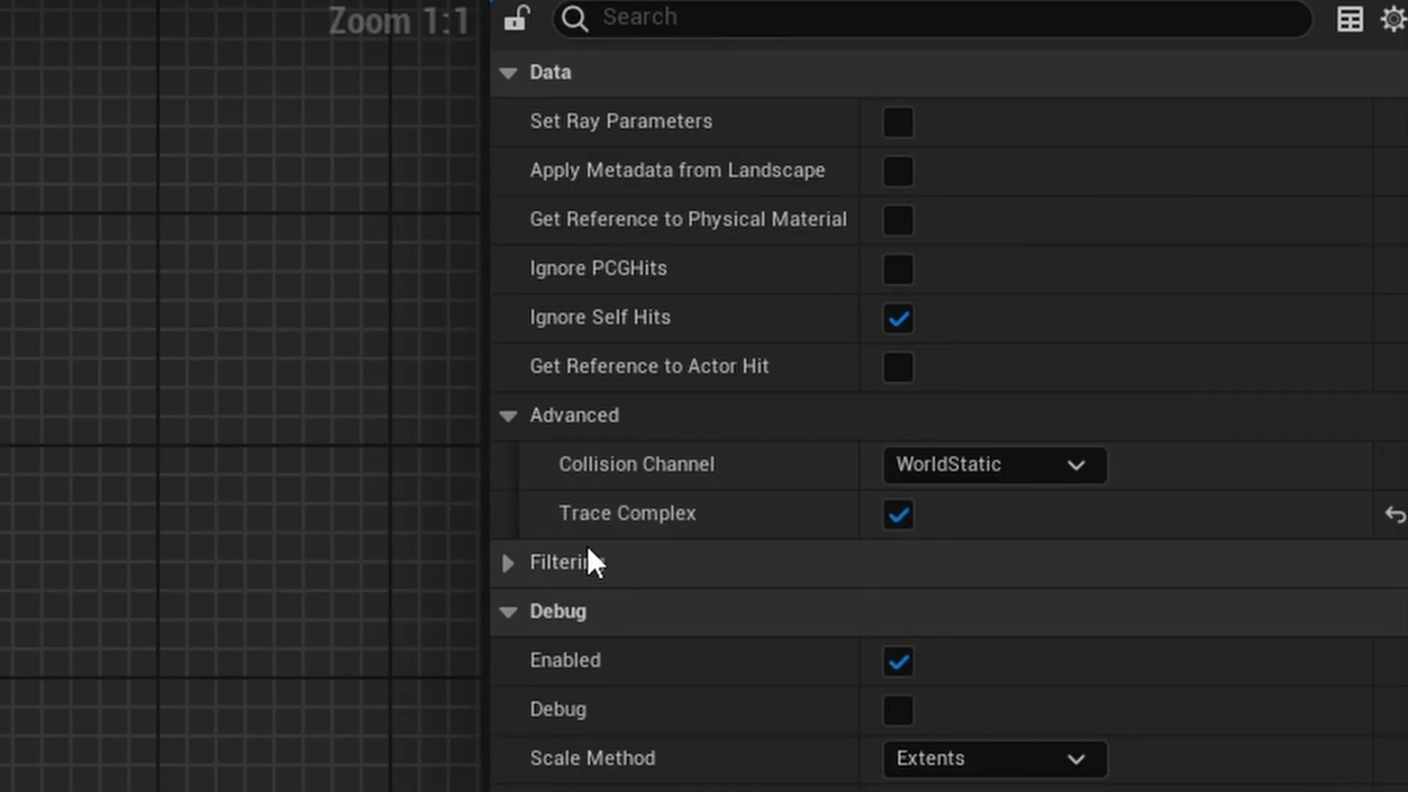
Step: Set the ray query's Actor Tag Filter to Include Tagged with Projected in the Actor Tags List
left_click(519, 563)
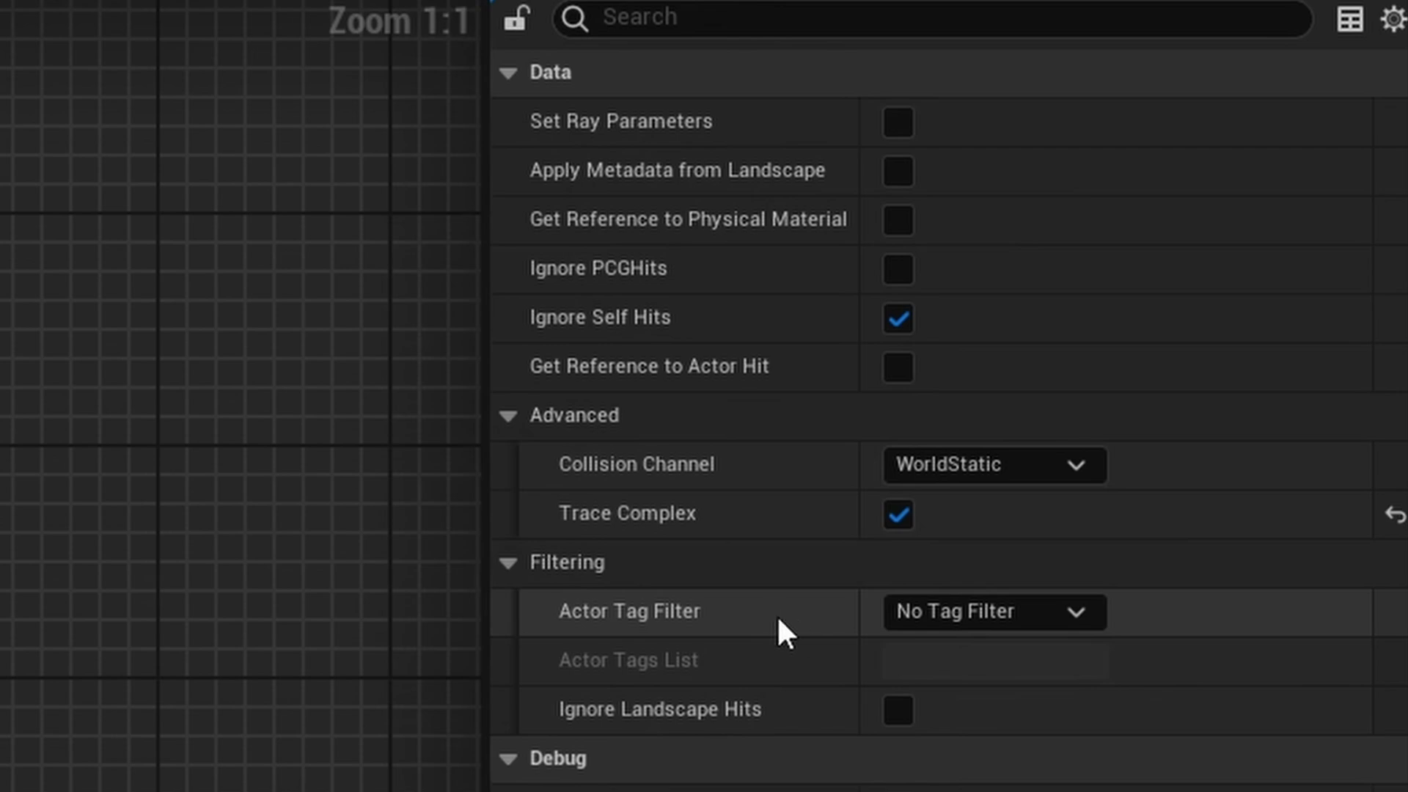
left_click(1074, 612)
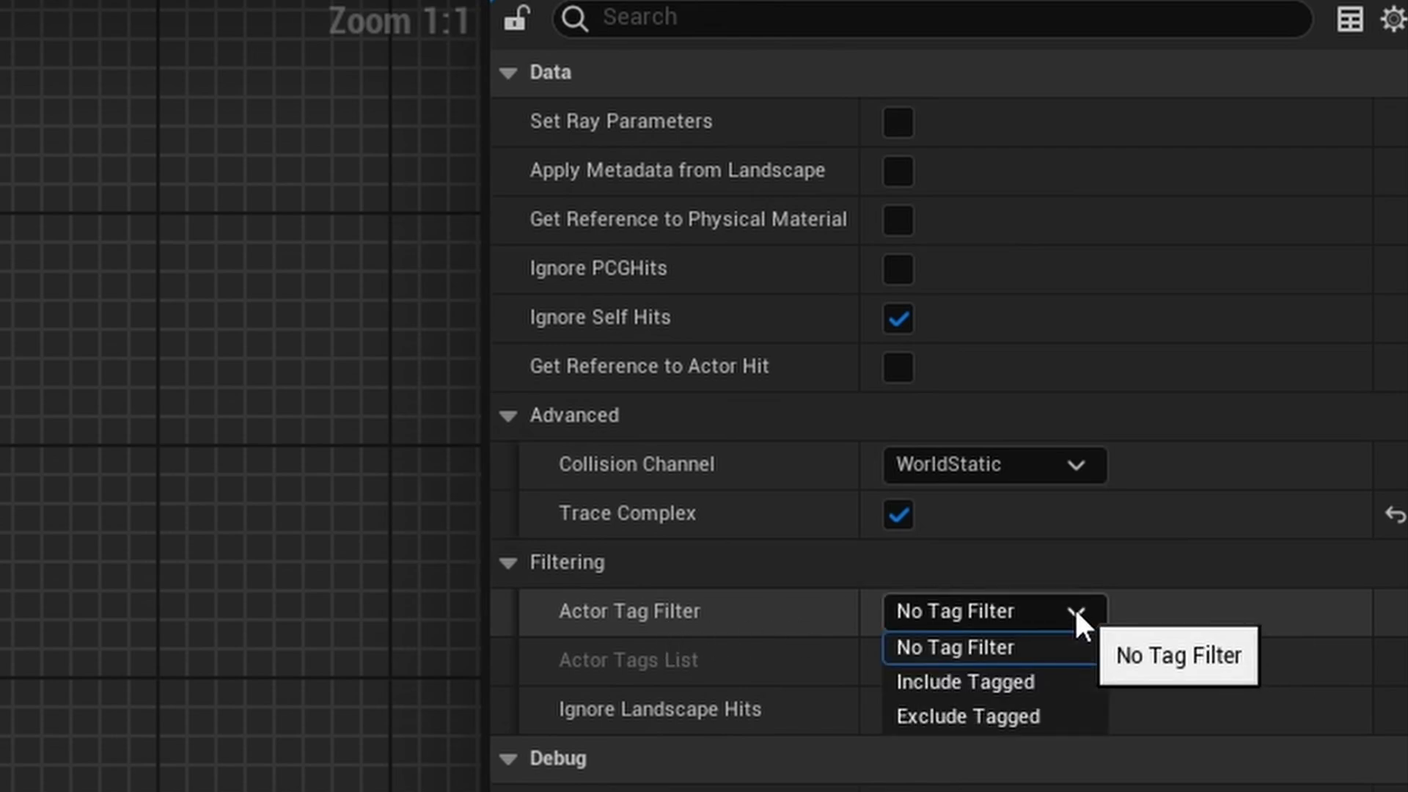
left_click(950, 686)
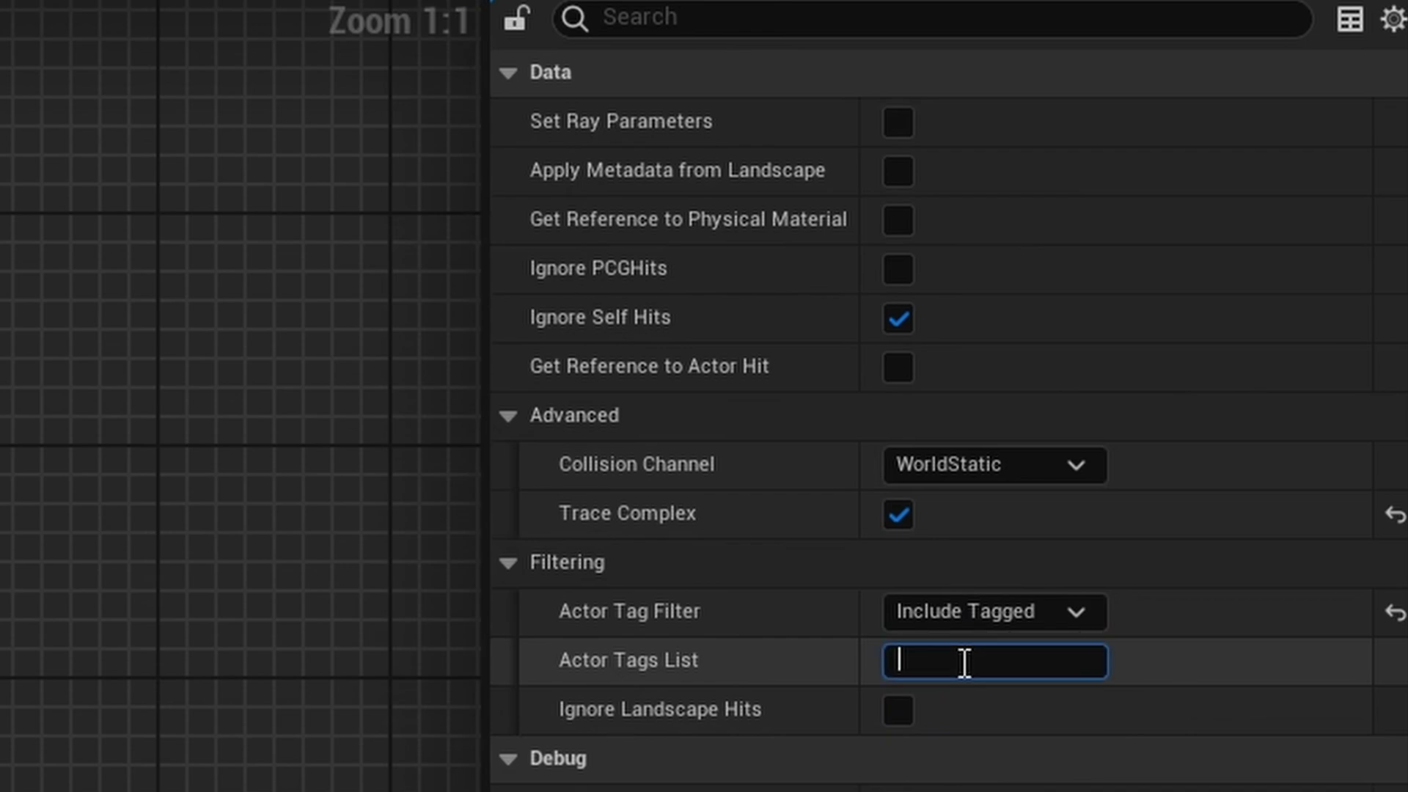
type("Projected")
key("Return")
left_click(657, 710)
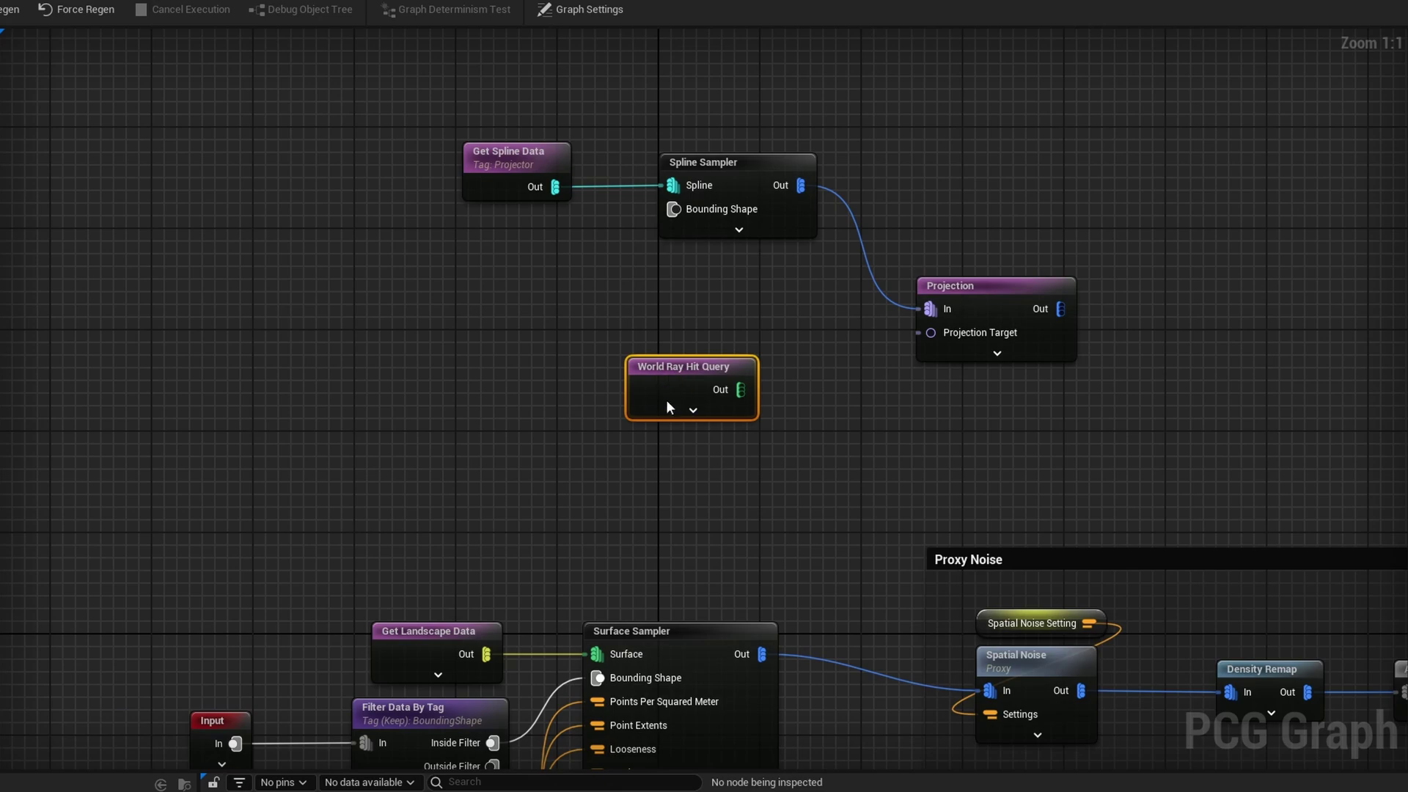
Step: Connect the World Ray Hit Query to the Projection Target and inspect the projected points on the boulders
left_click_drag(740, 389, 952, 332)
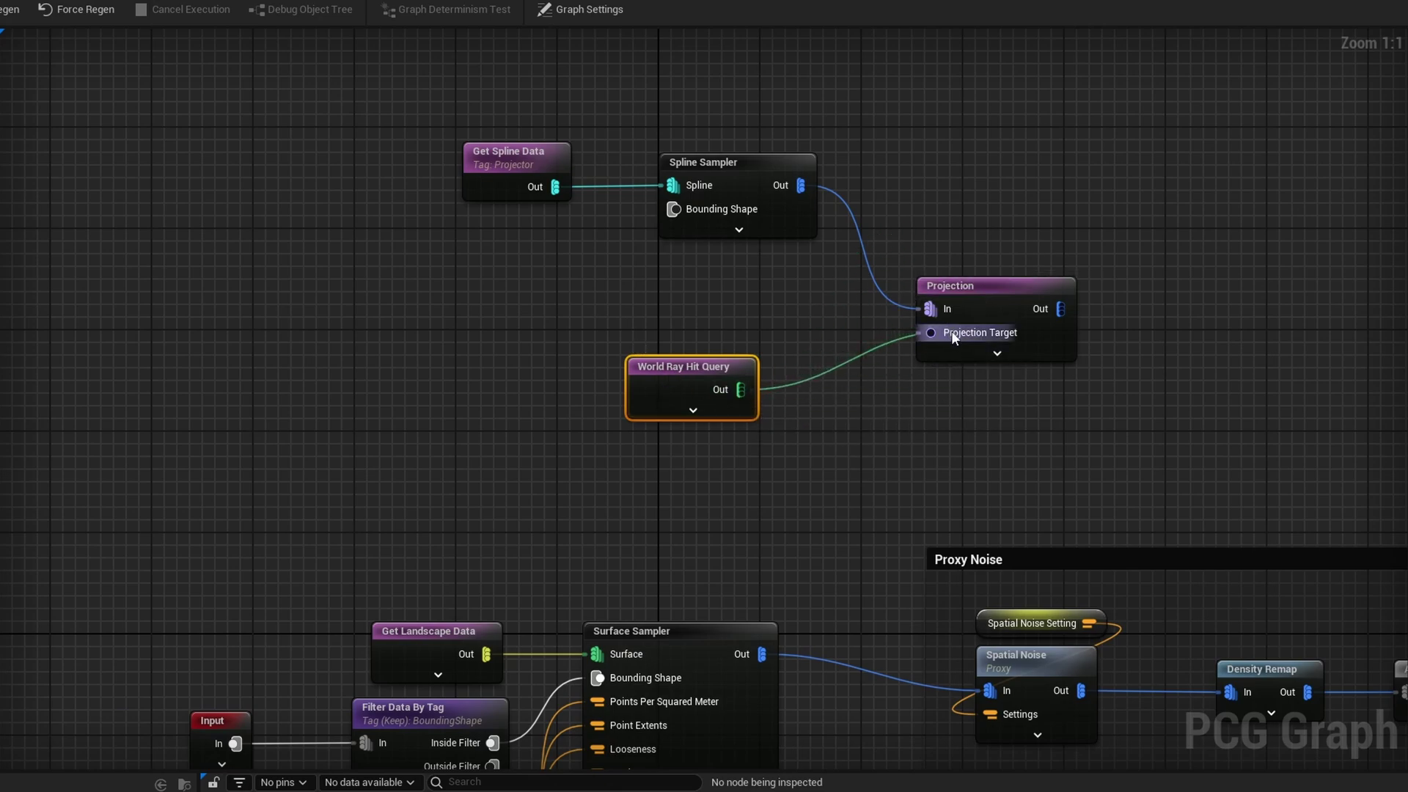
left_click_drag(986, 473, 980, 251)
key("d")
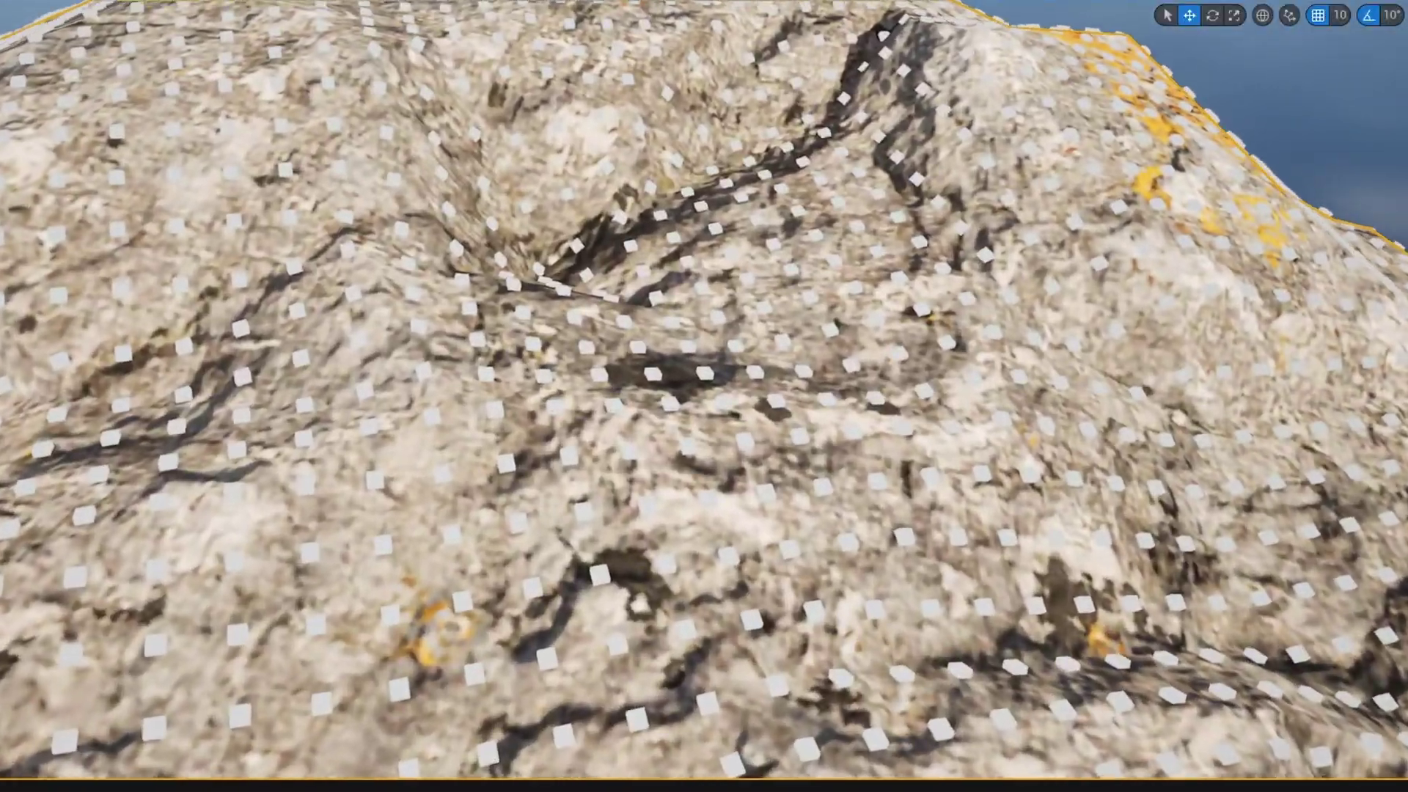
mouse_move(704, 396)
right_mouse_down()
mouse_move(726, 403)
mouse_move(748, 359)
mouse_move(769, 374)
mouse_move(726, 403)
mouse_move(792, 330)
mouse_move(763, 341)
mouse_move(799, 348)
right_mouse_up()
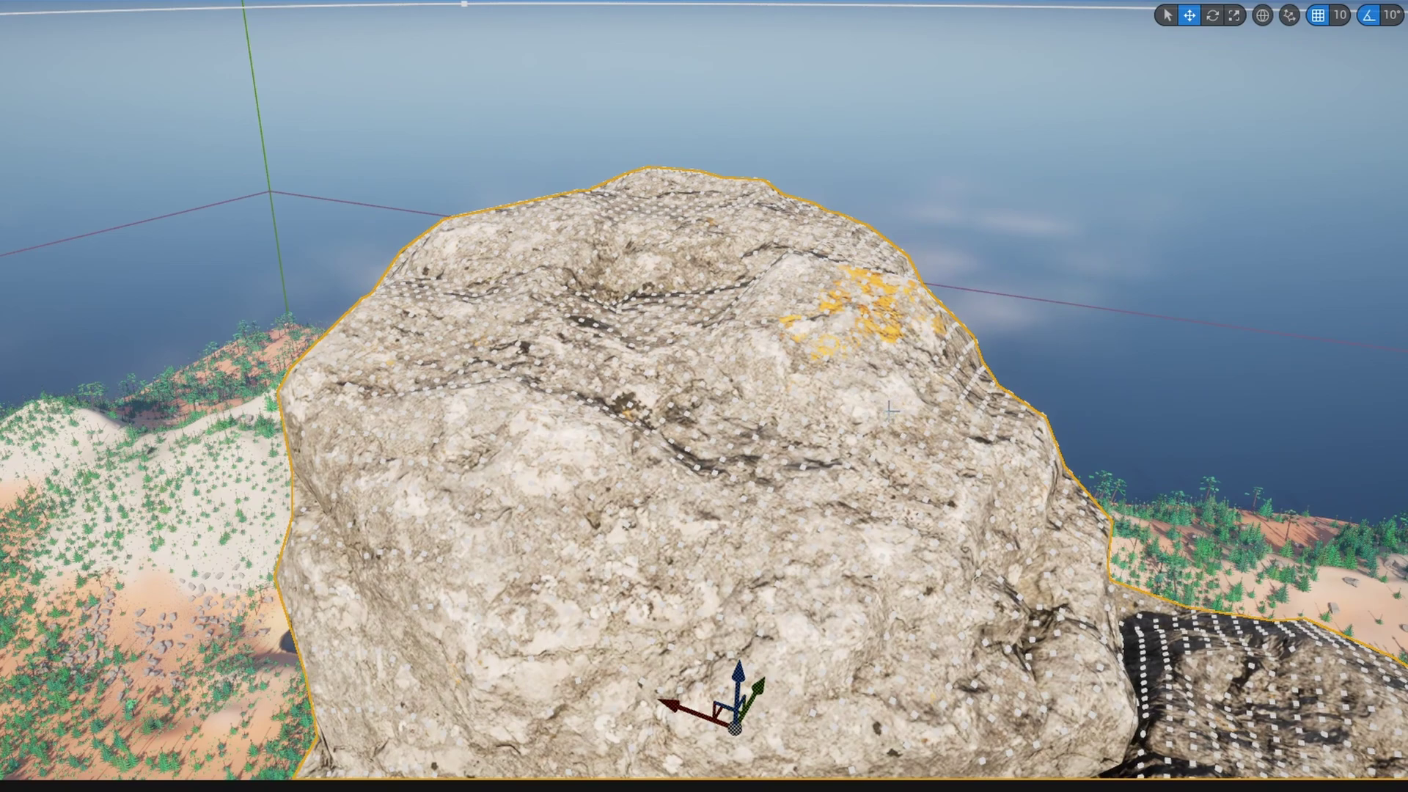
right_click_drag(877, 396, 983, 399)
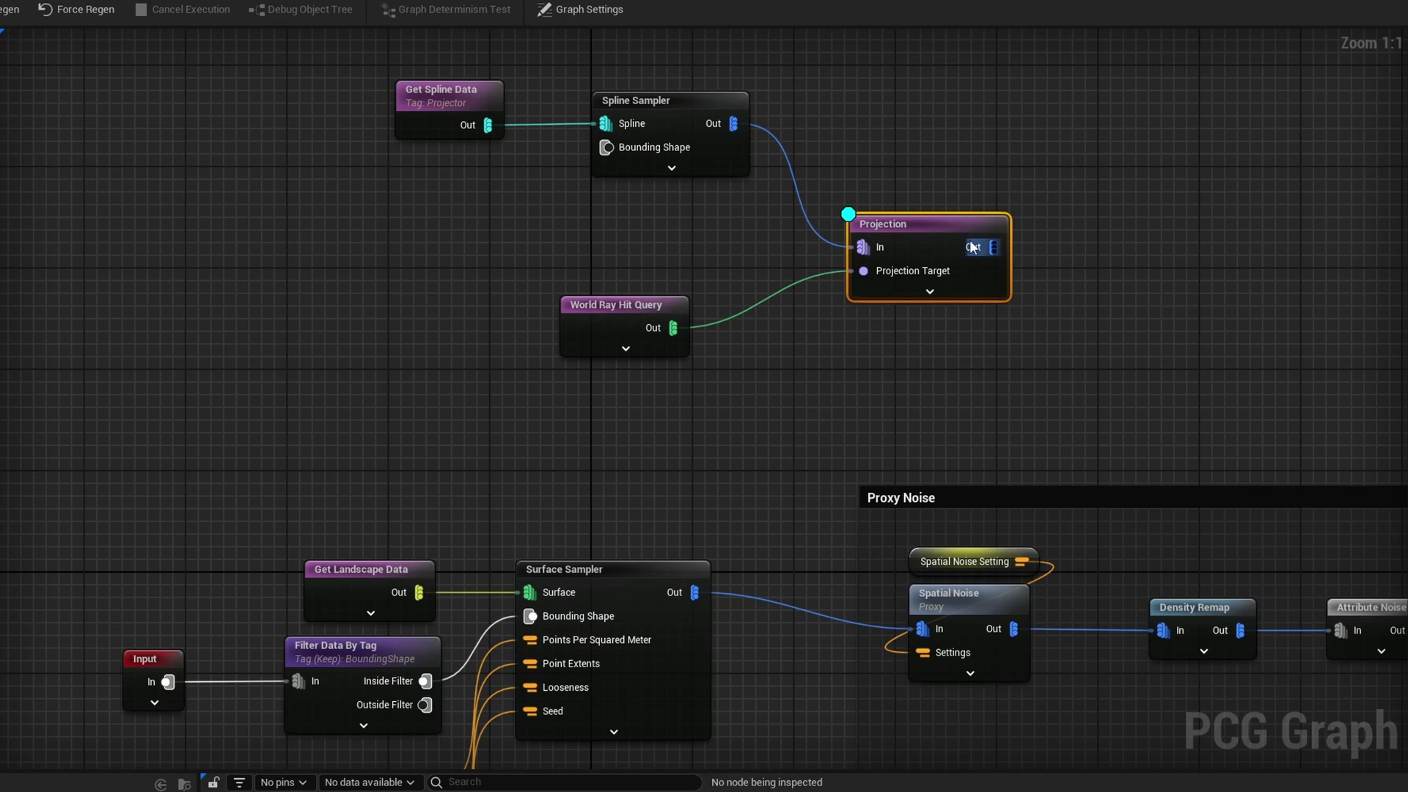
Step: Add a Merge Points node between the Projection and Proxy Noise sections, fed by the Projection output
left_click_drag(987, 86, 417, 364)
left_click_drag(943, 228, 537, 322)
left_click(753, 347)
right_click_drag(753, 348, 737, 275)
left_click_drag(568, 269, 724, 349)
type("merge")
key("Down")
key("Return")
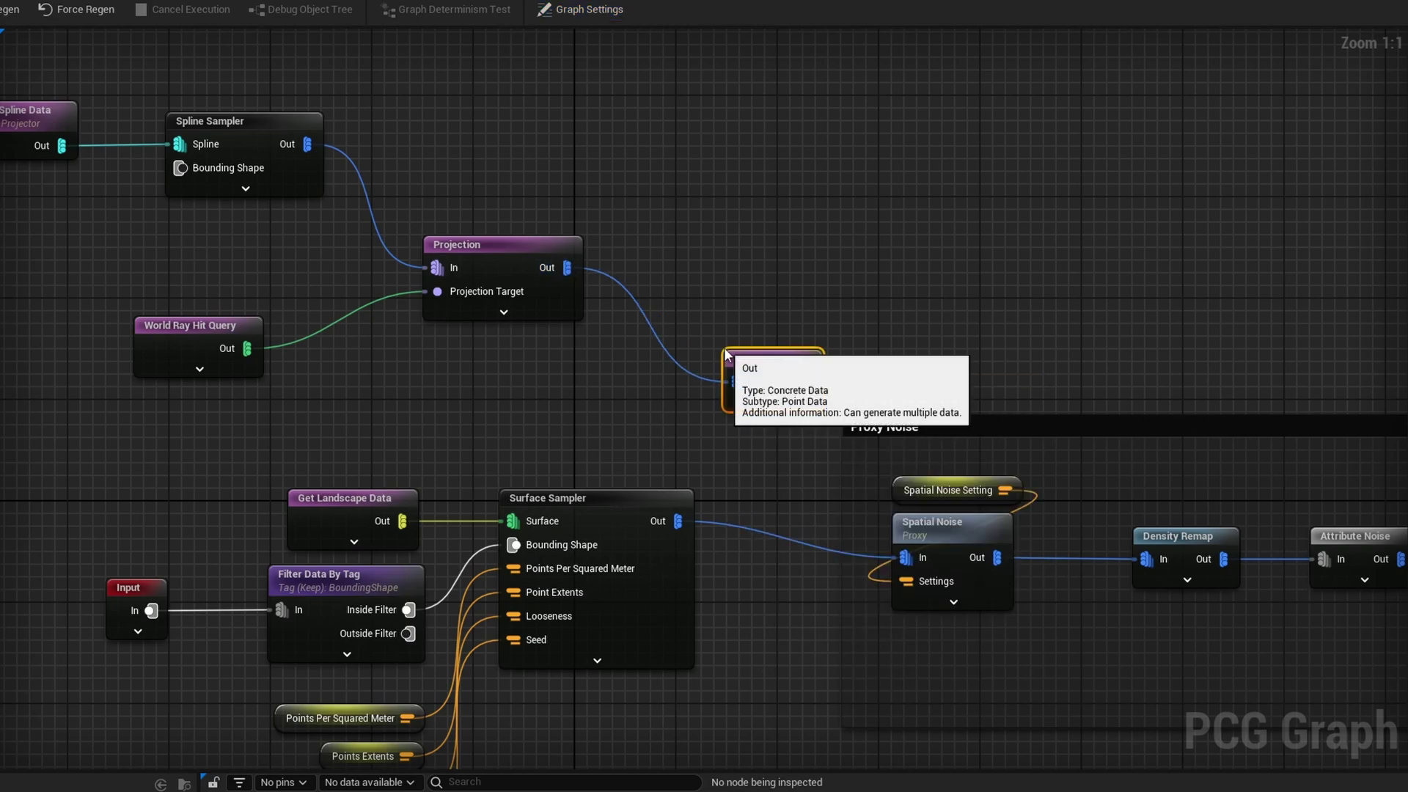
left_click(775, 439)
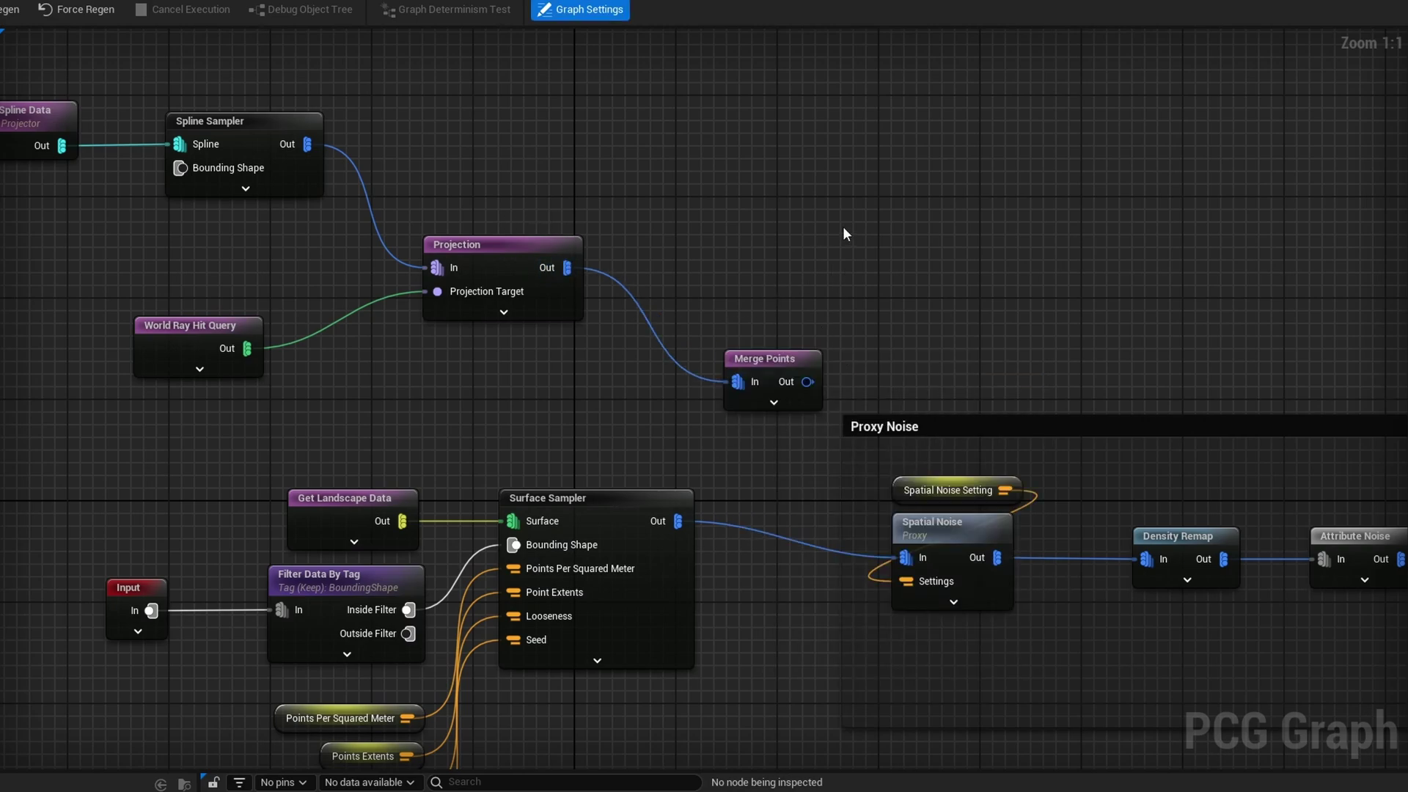
Step: Rewire the Surface Sampler output into Merge Points and feed the merged points into the Spatial Noise node
left_click_drag(677, 521, 905, 557)
left_click(816, 546, "alt")
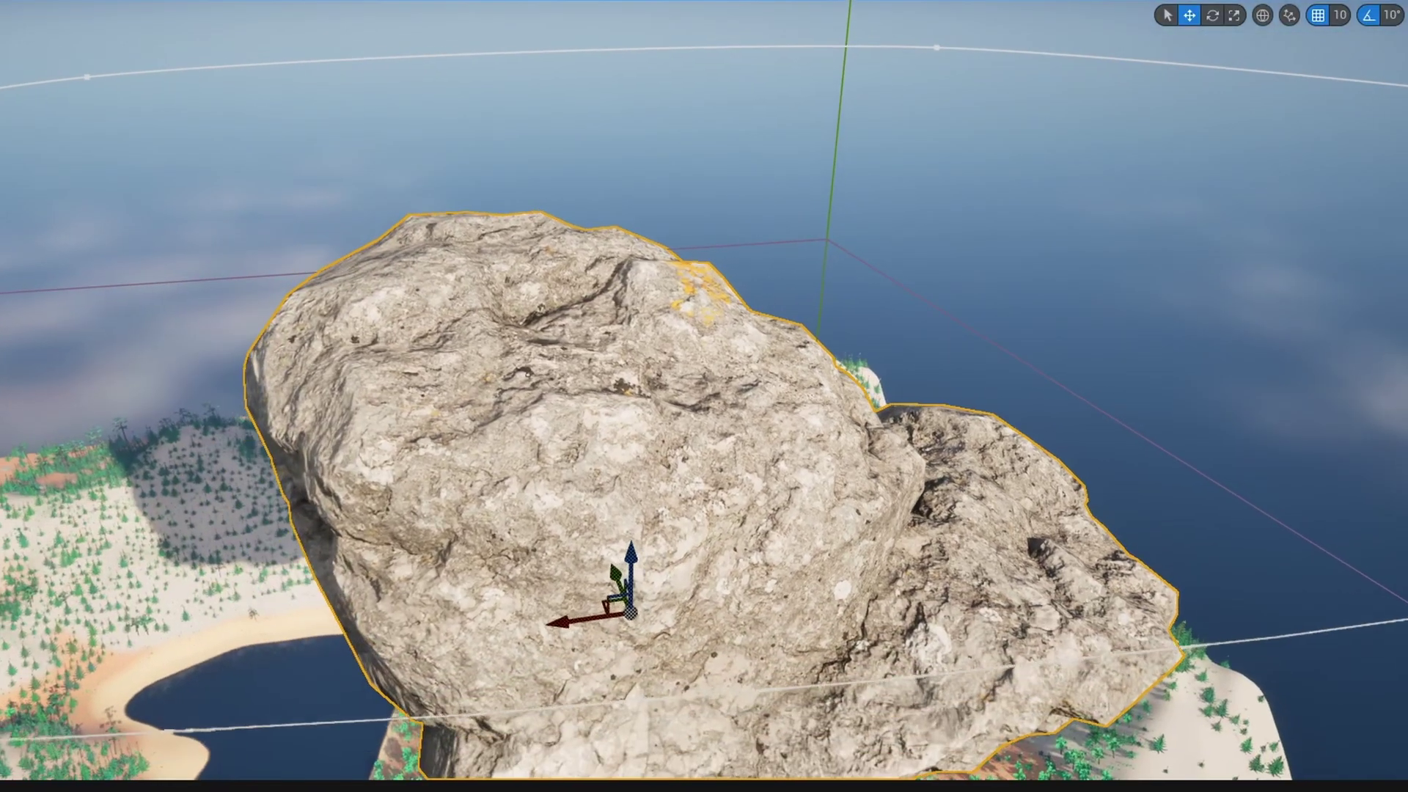
Step: Lower the floating boulder together with its projector spline onto the landscape
key("s")
right_click_drag(704, 396, 722, 425)
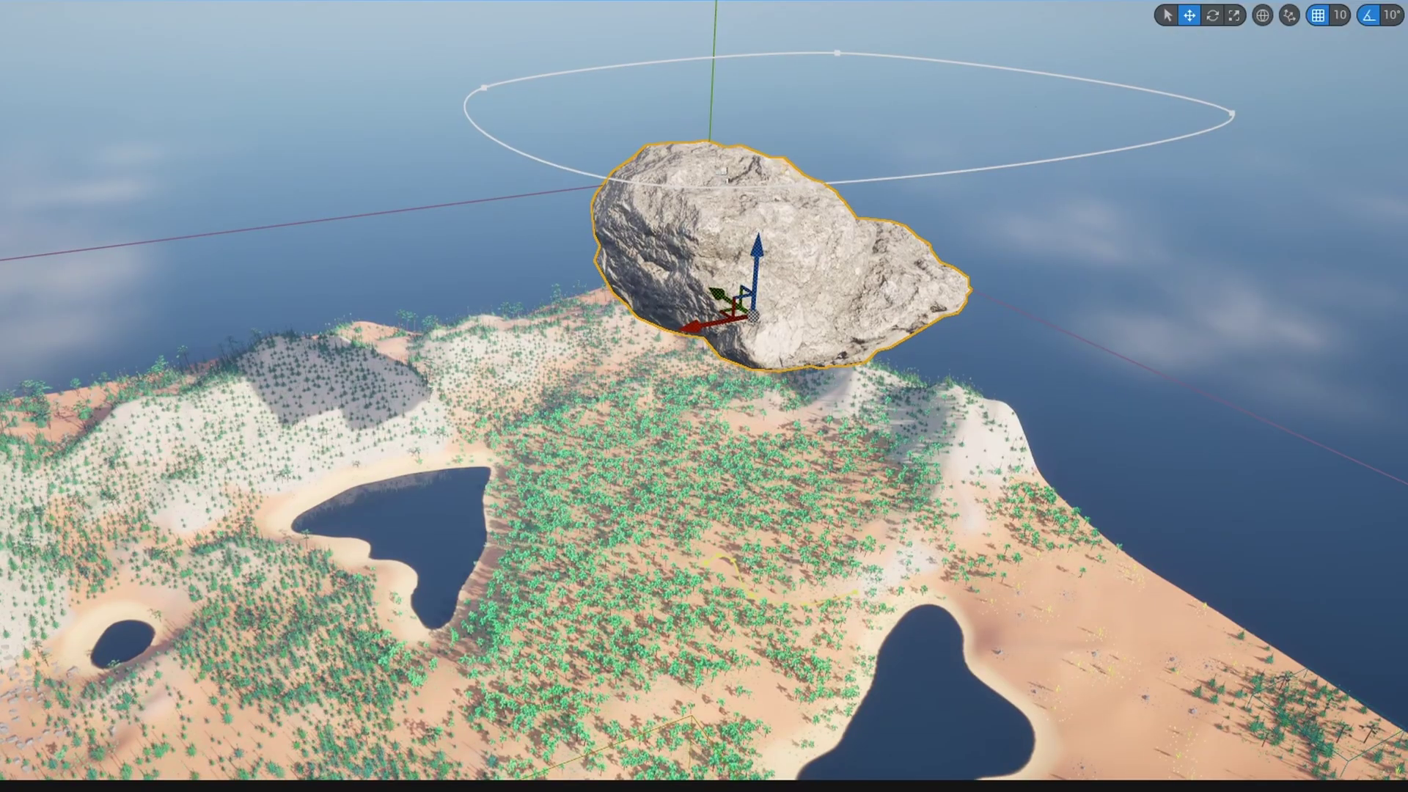
left_click(483, 88)
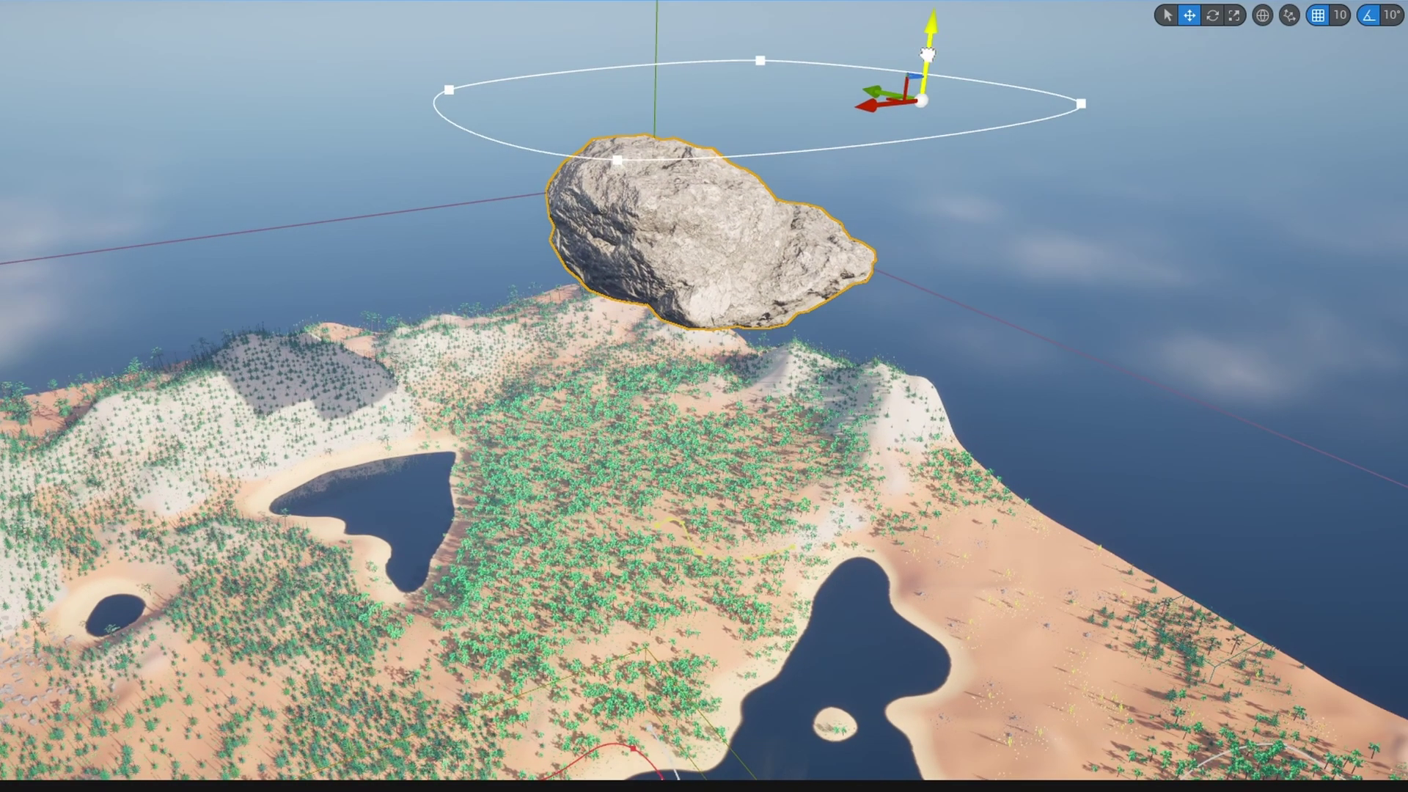
left_click_drag(927, 55, 859, 538)
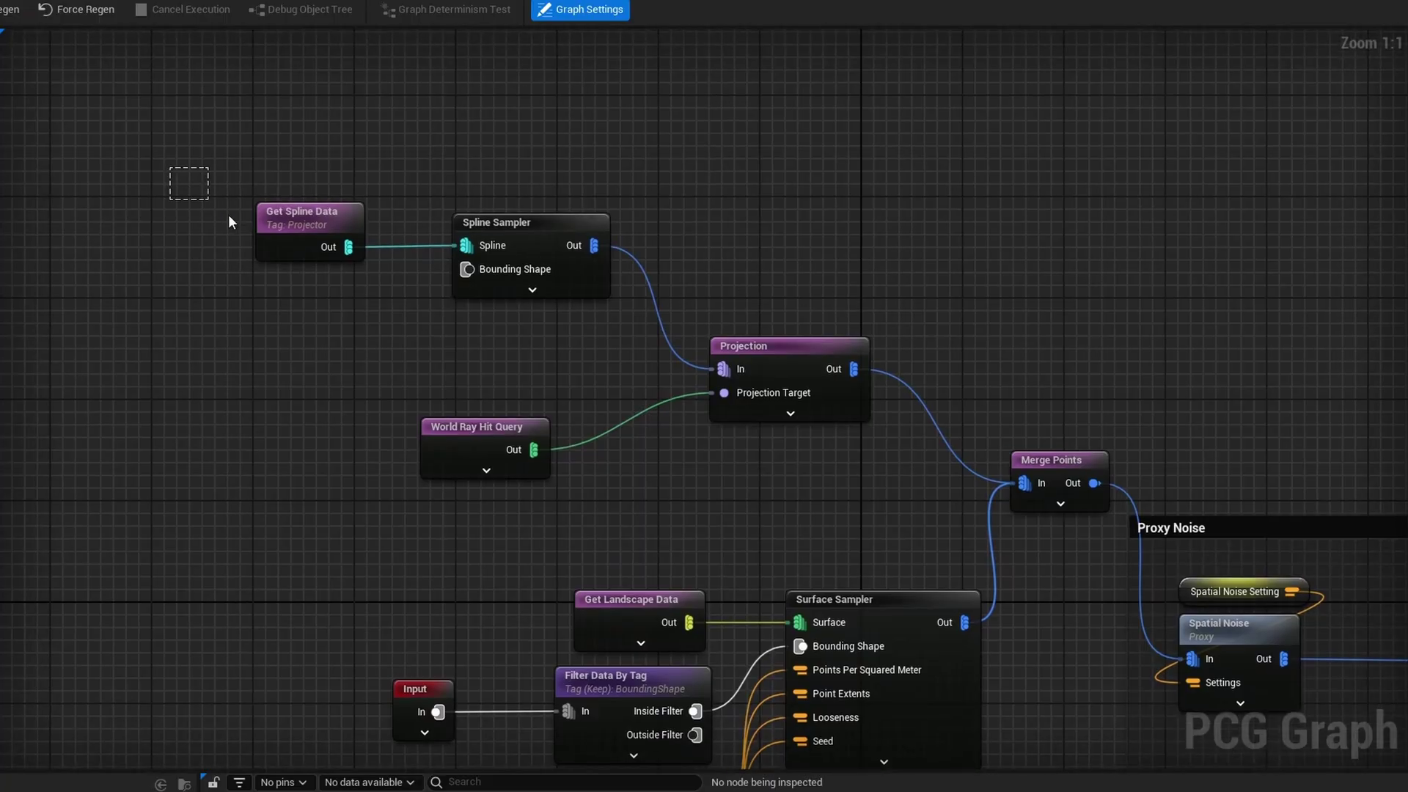
Step: Try the debug display on the Projection node and switch it off again
left_click_drag(231, 222, 874, 504)
left_click(811, 342)
key("d")
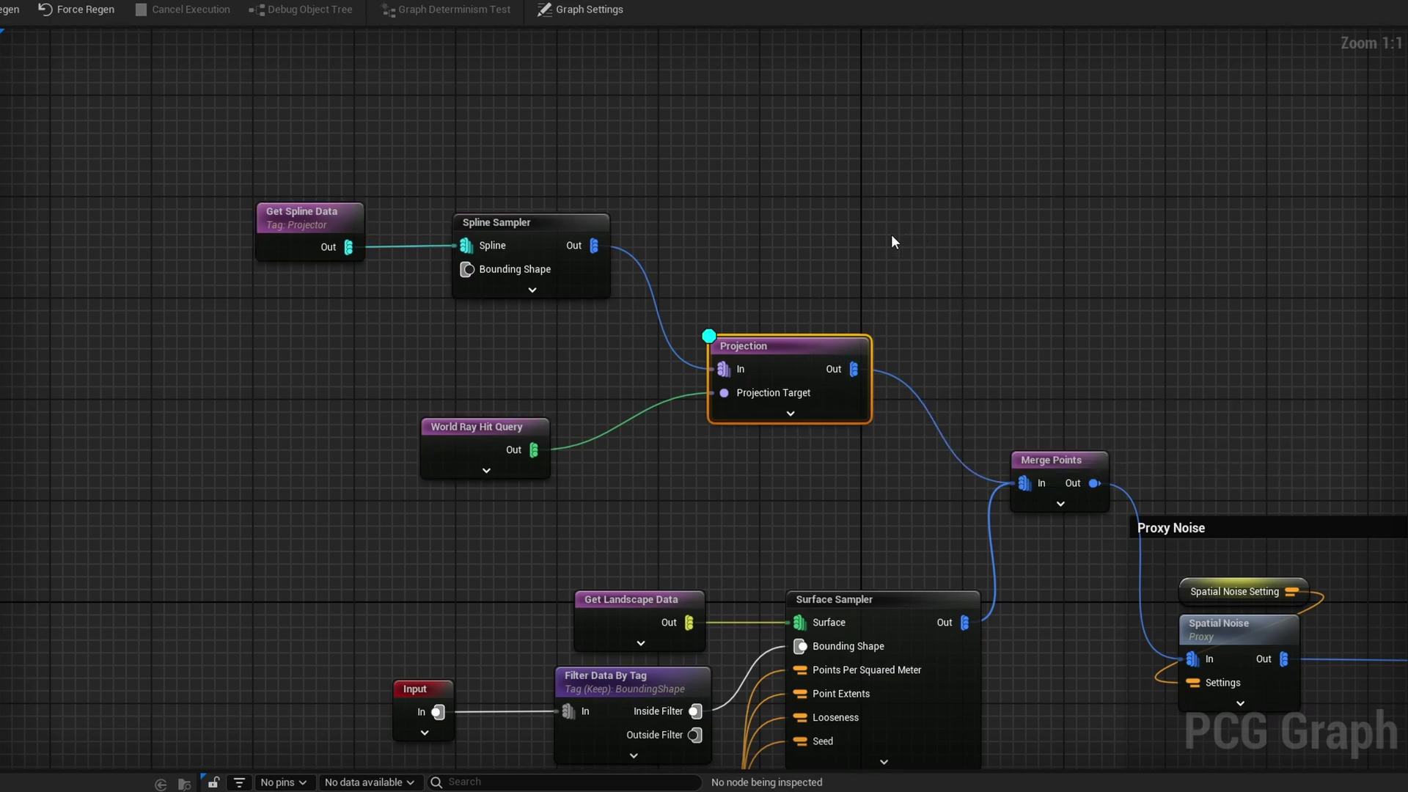
key("d")
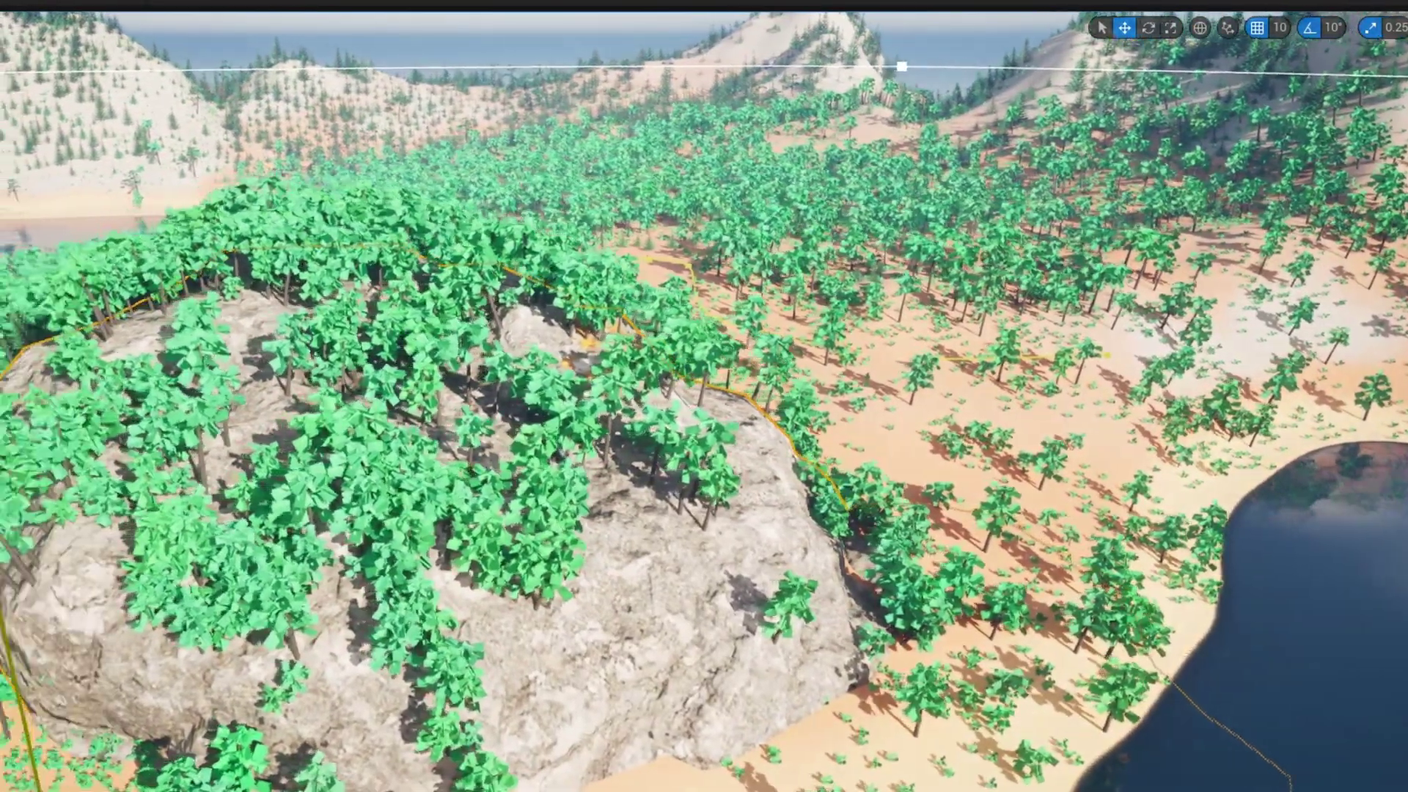
Step: Raise the boulder and its projector spline back into the air above the landscape
right_click_drag(721, 407, 787, 404)
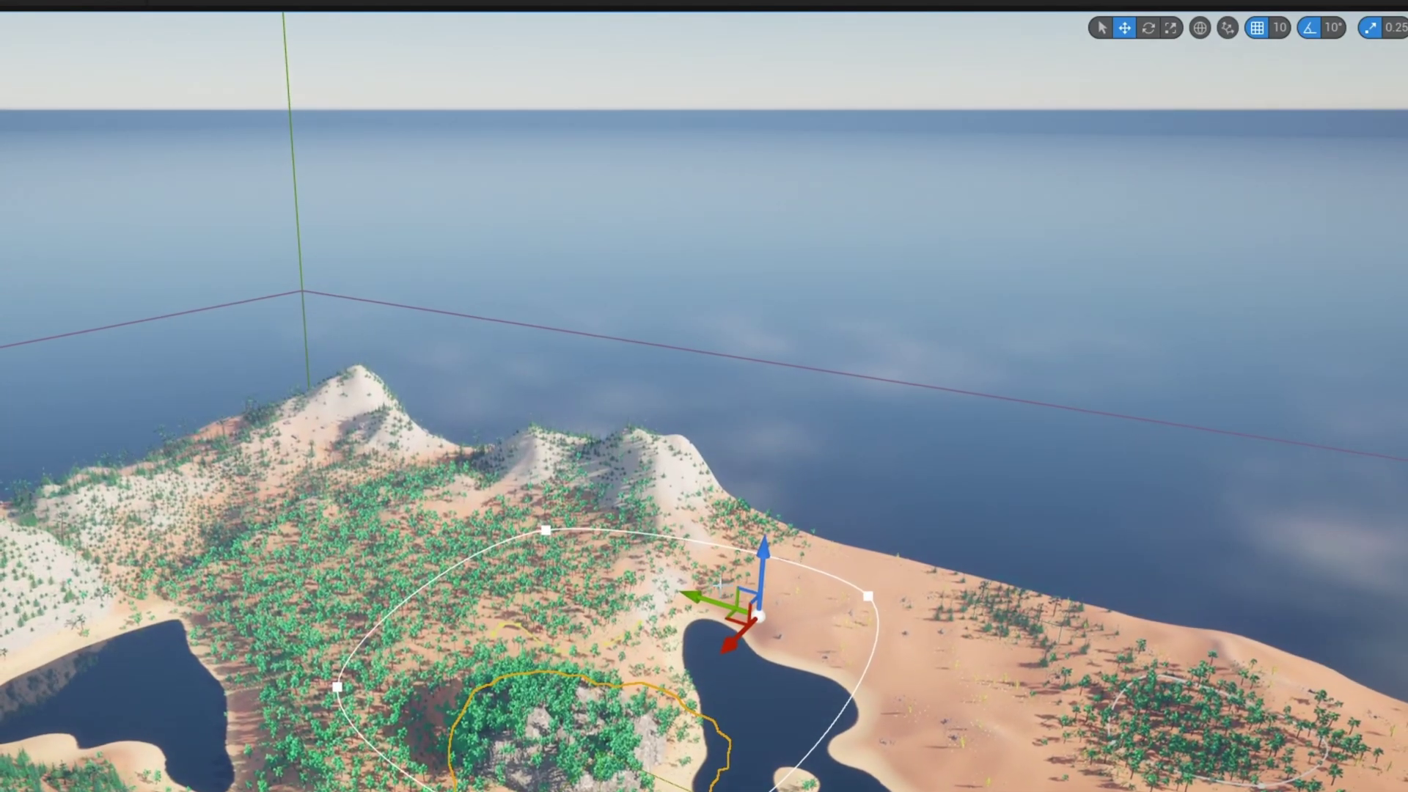
left_click_drag(767, 564, 783, 176)
mouse_move(860, 147)
right_mouse_down()
mouse_move(832, 209)
mouse_move(860, 147)
right_mouse_up()
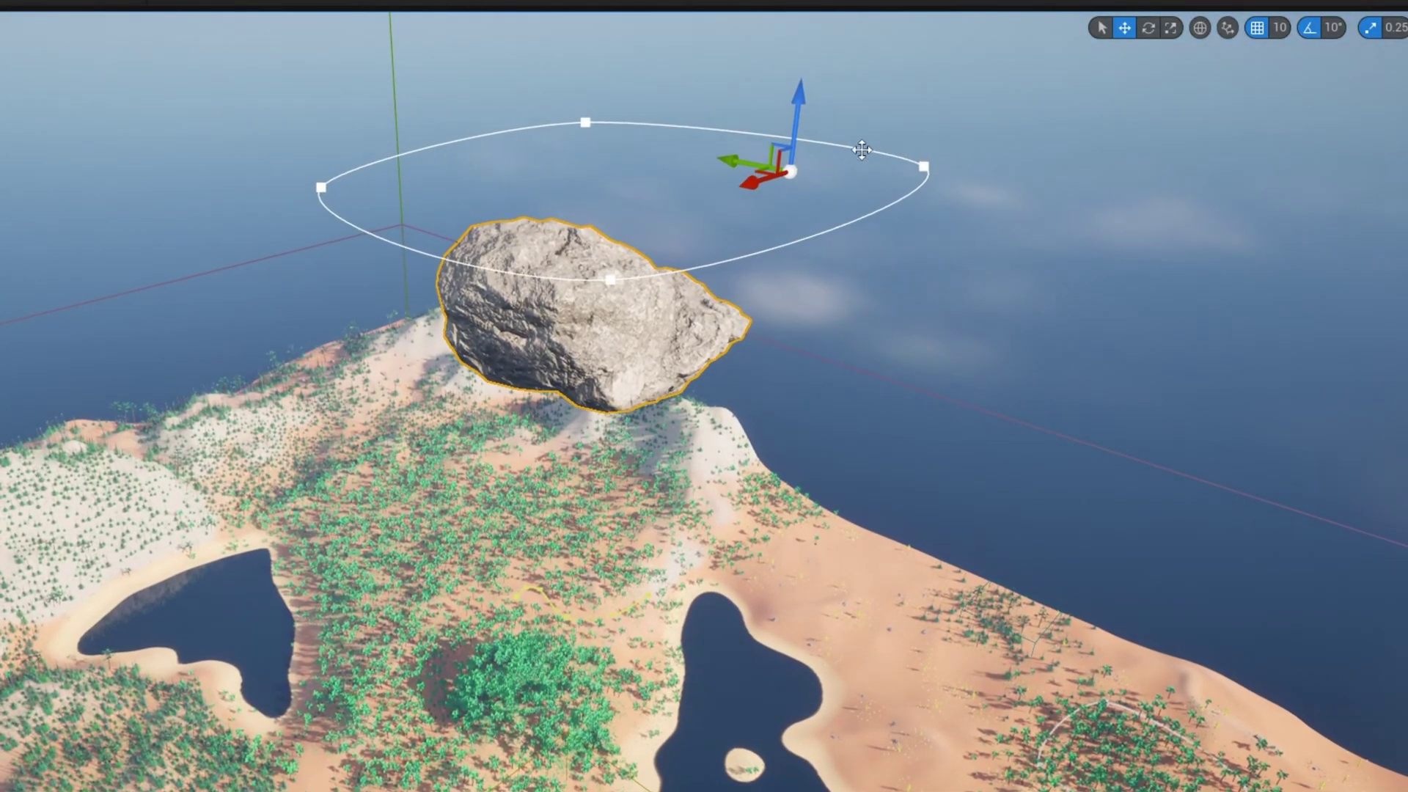
left_click_drag(799, 100, 804, 61)
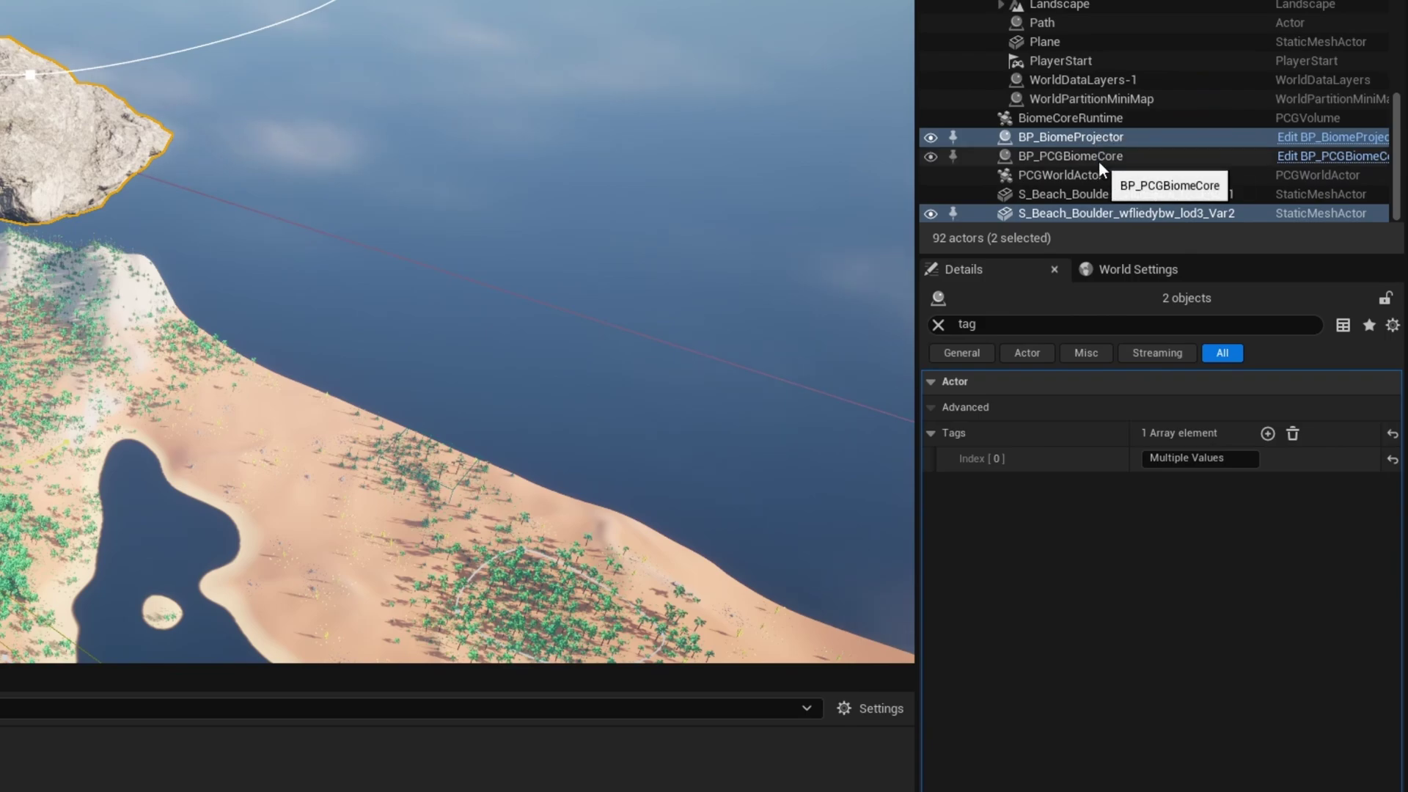
Step: Clean up and regenerate the PCG output of the BiomeCore component on BP_PCGBiomeCore
left_click(1098, 158)
scroll(1078, 422, "down", 10)
scroll(1079, 425, "down", 1)
left_click(1049, 426)
left_click(937, 459)
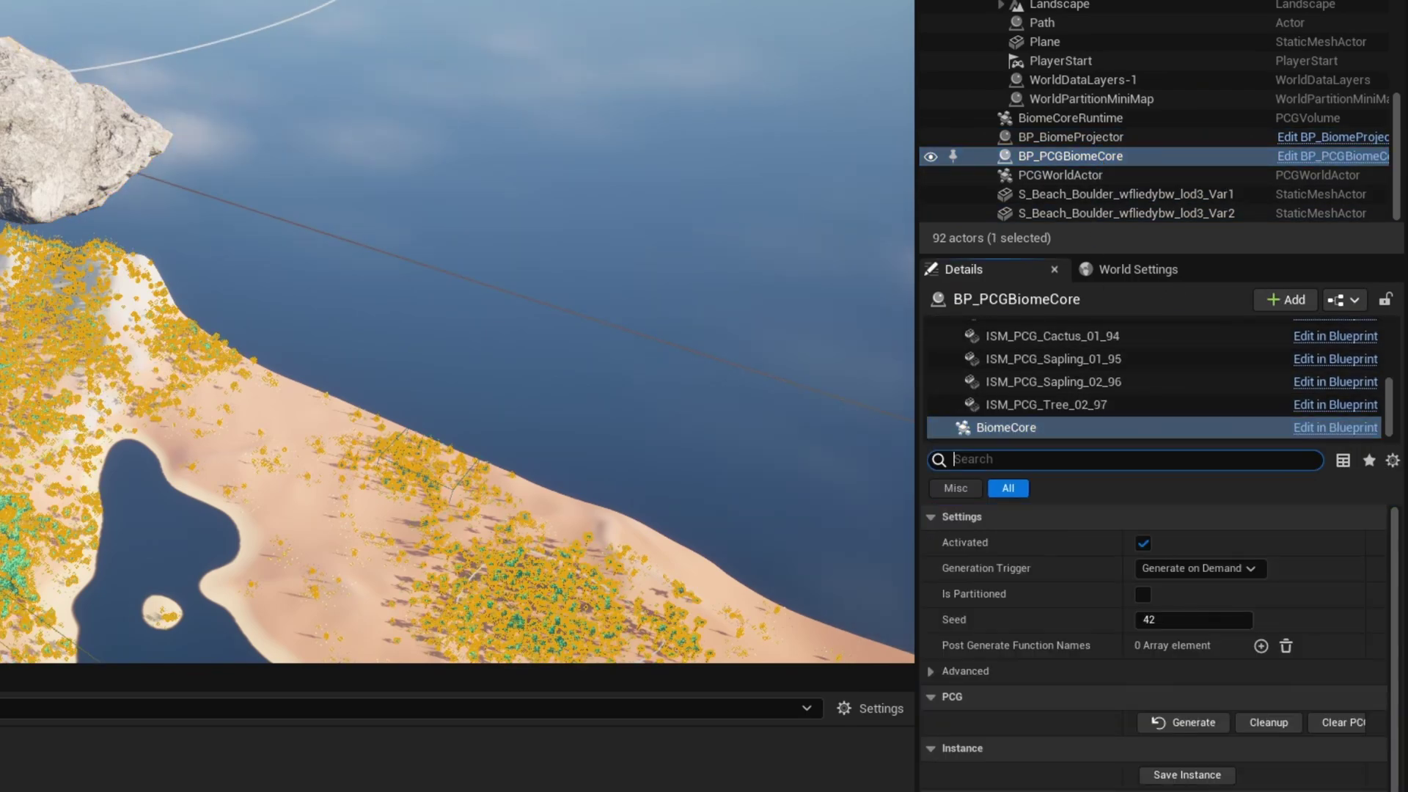
left_click(1264, 723)
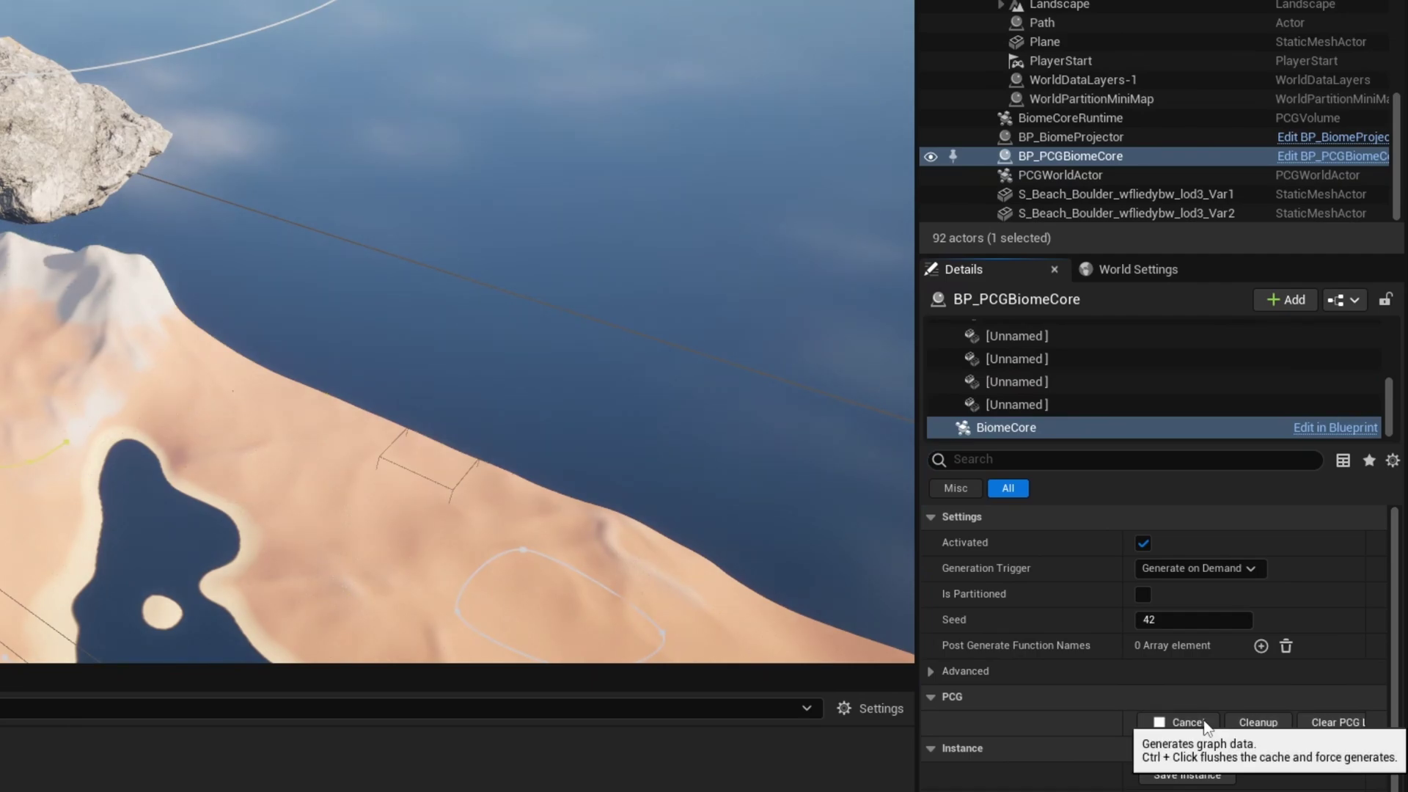
left_click(1193, 722)
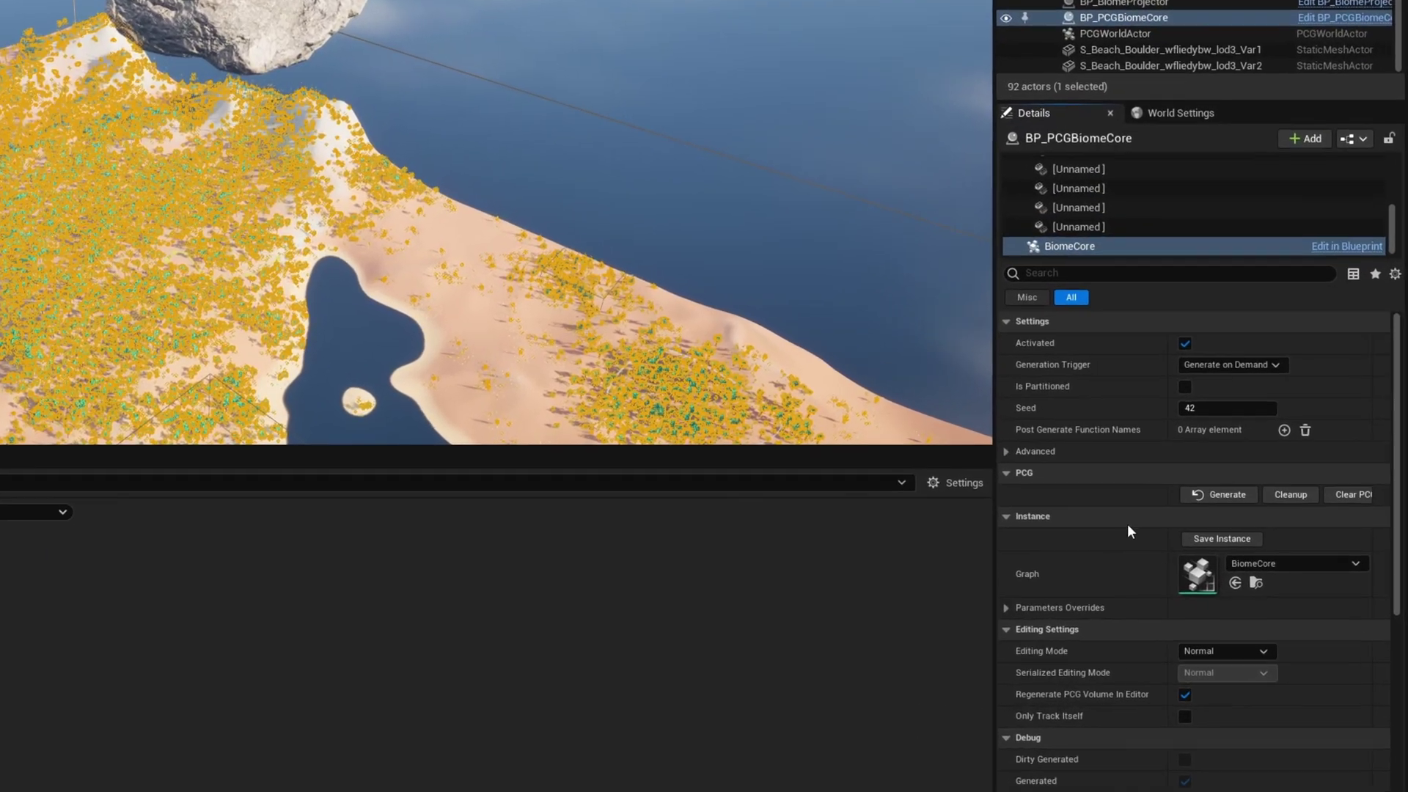
Step: Set the Biome Blending Range to 25000 in the BiomeCore component's parameter overrides
scroll(1217, 575, "down", 4)
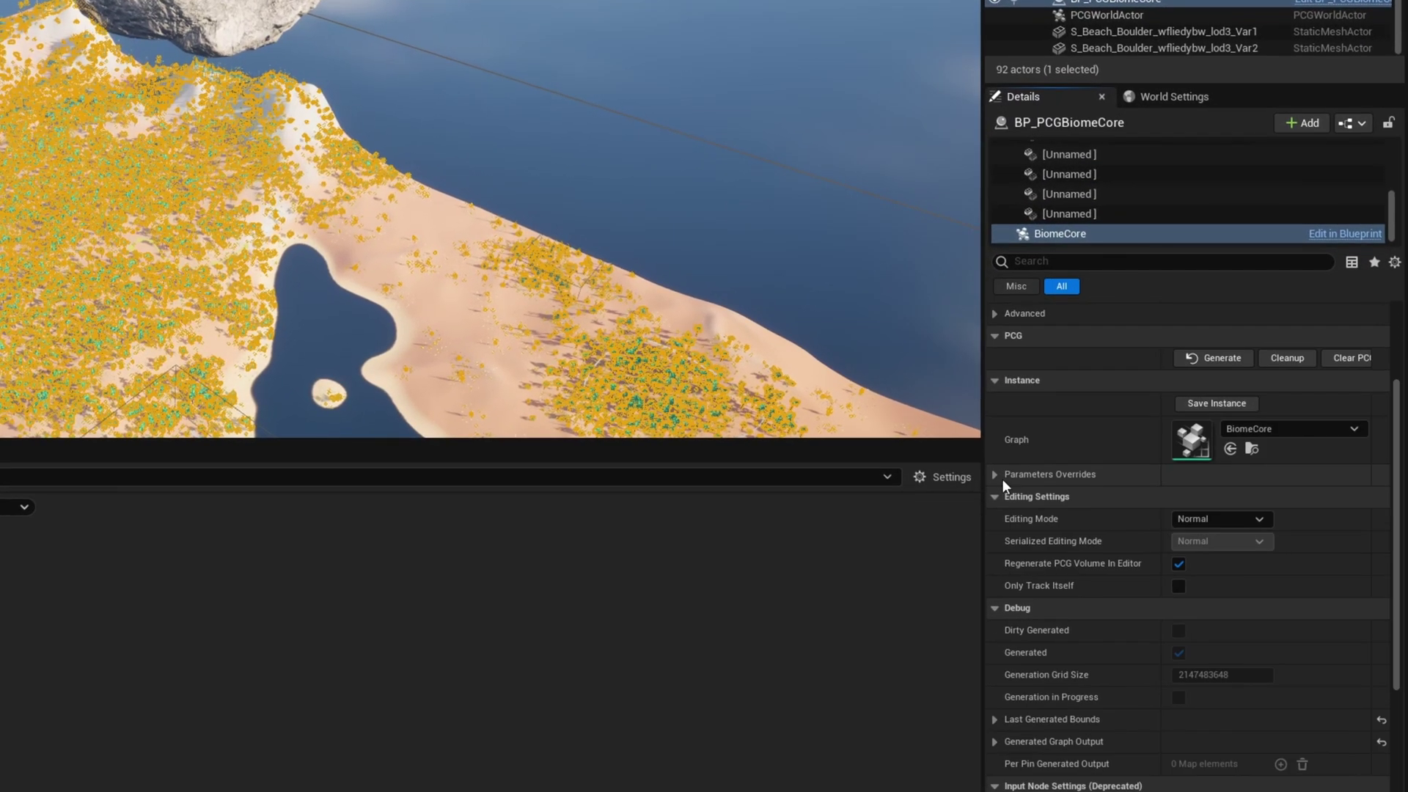
left_click(995, 475)
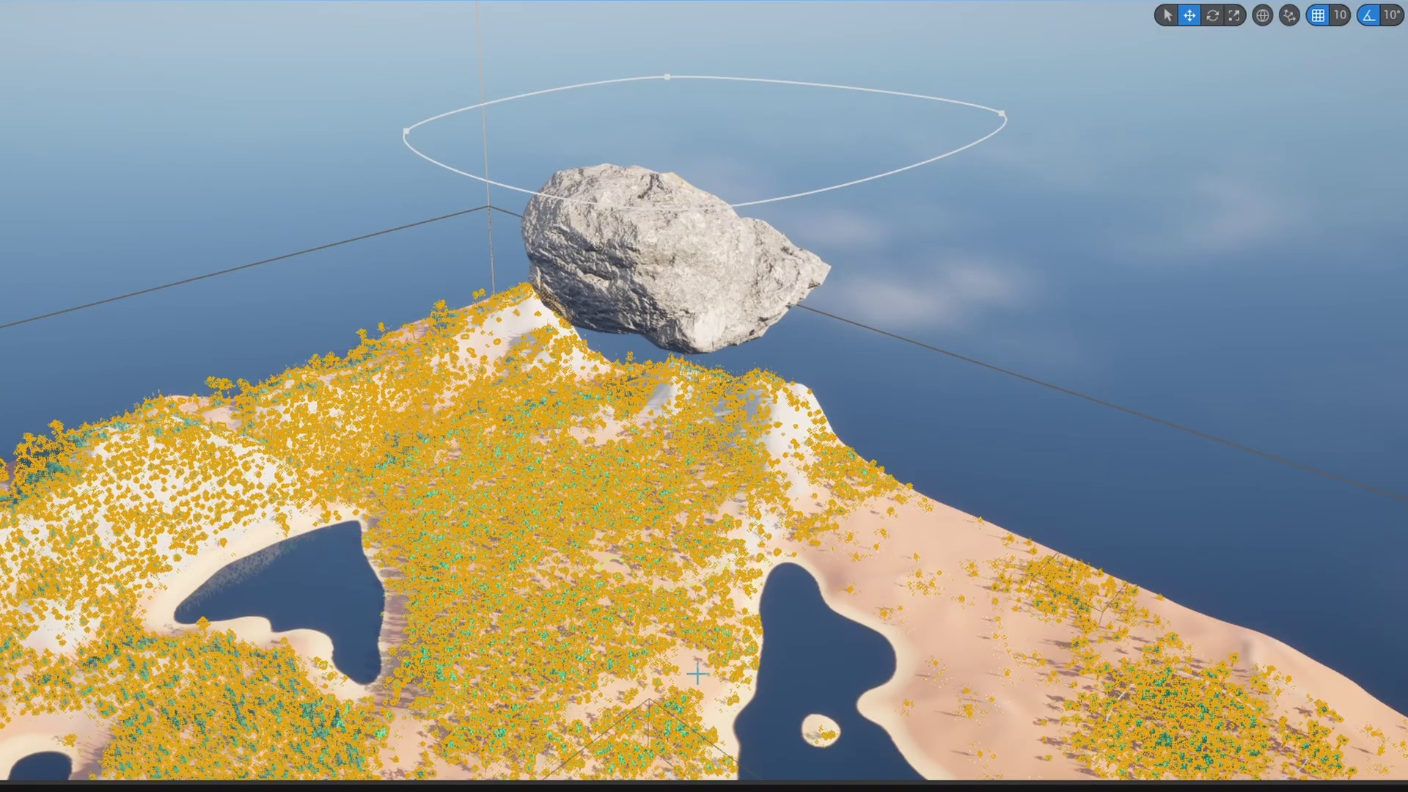
right_click_drag(772, 644, 777, 695)
right_click_drag(823, 596, 734, 629)
key("Escape")
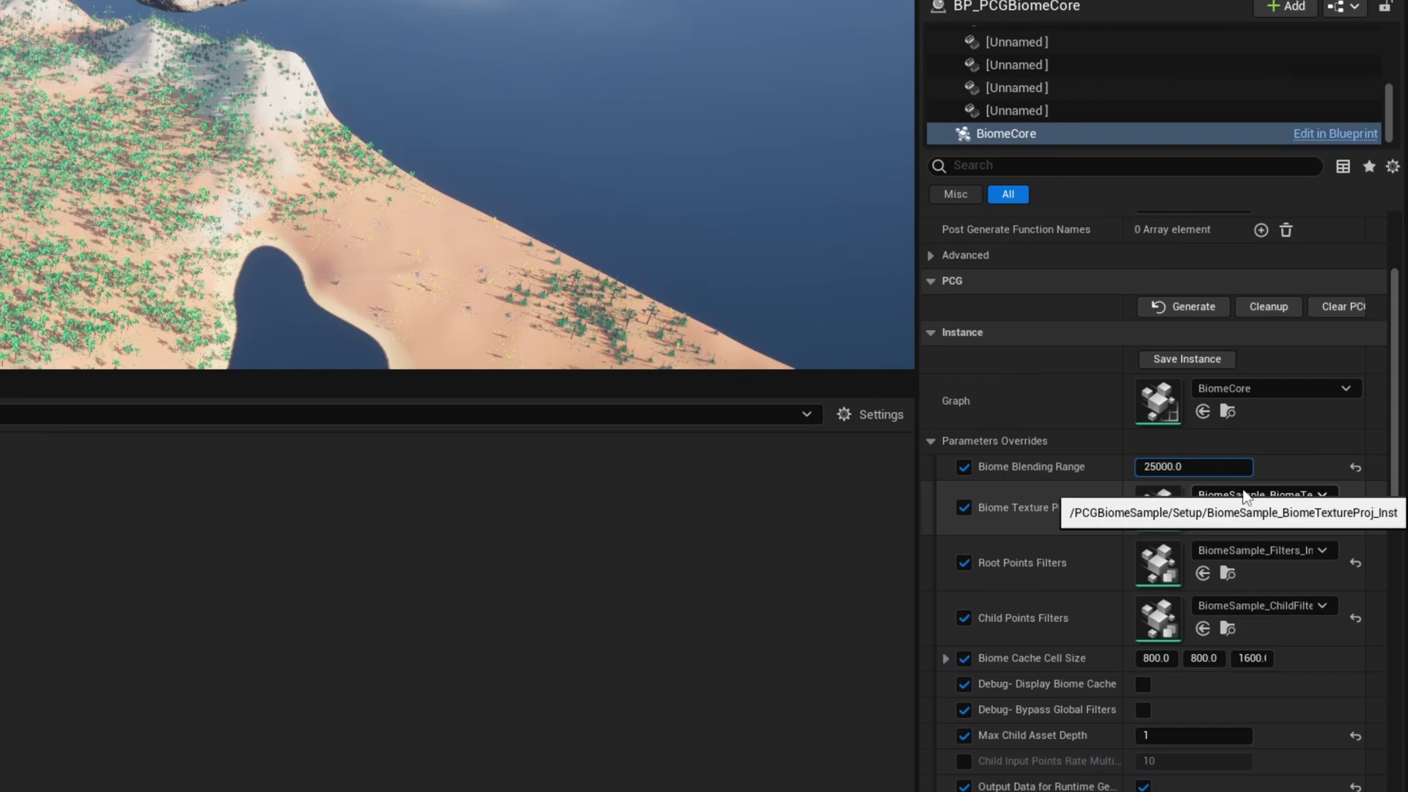
key("Return")
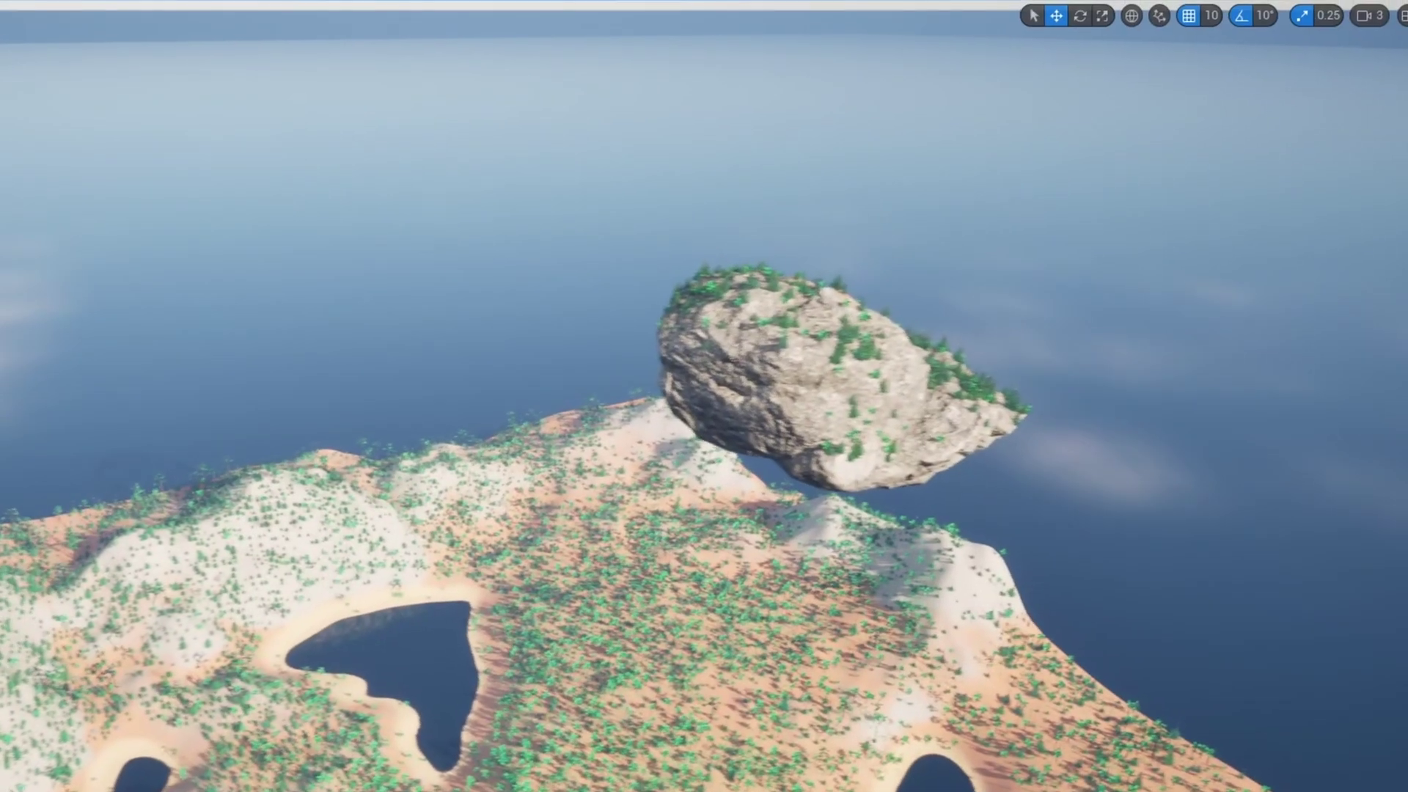
Step: Examine the vegetation on the floating boulder and the surrounding landscape from several distances and angles
key("w")
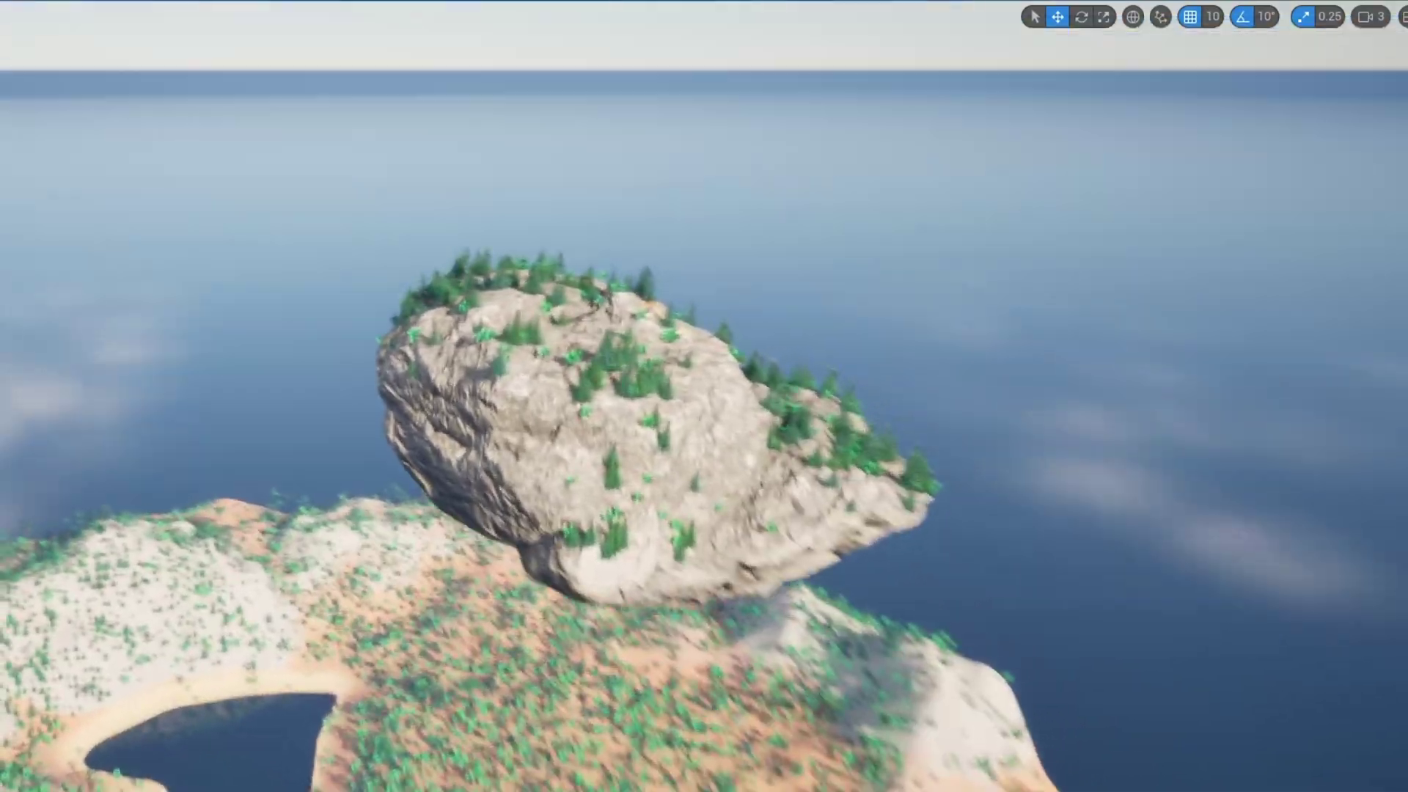
key("w")
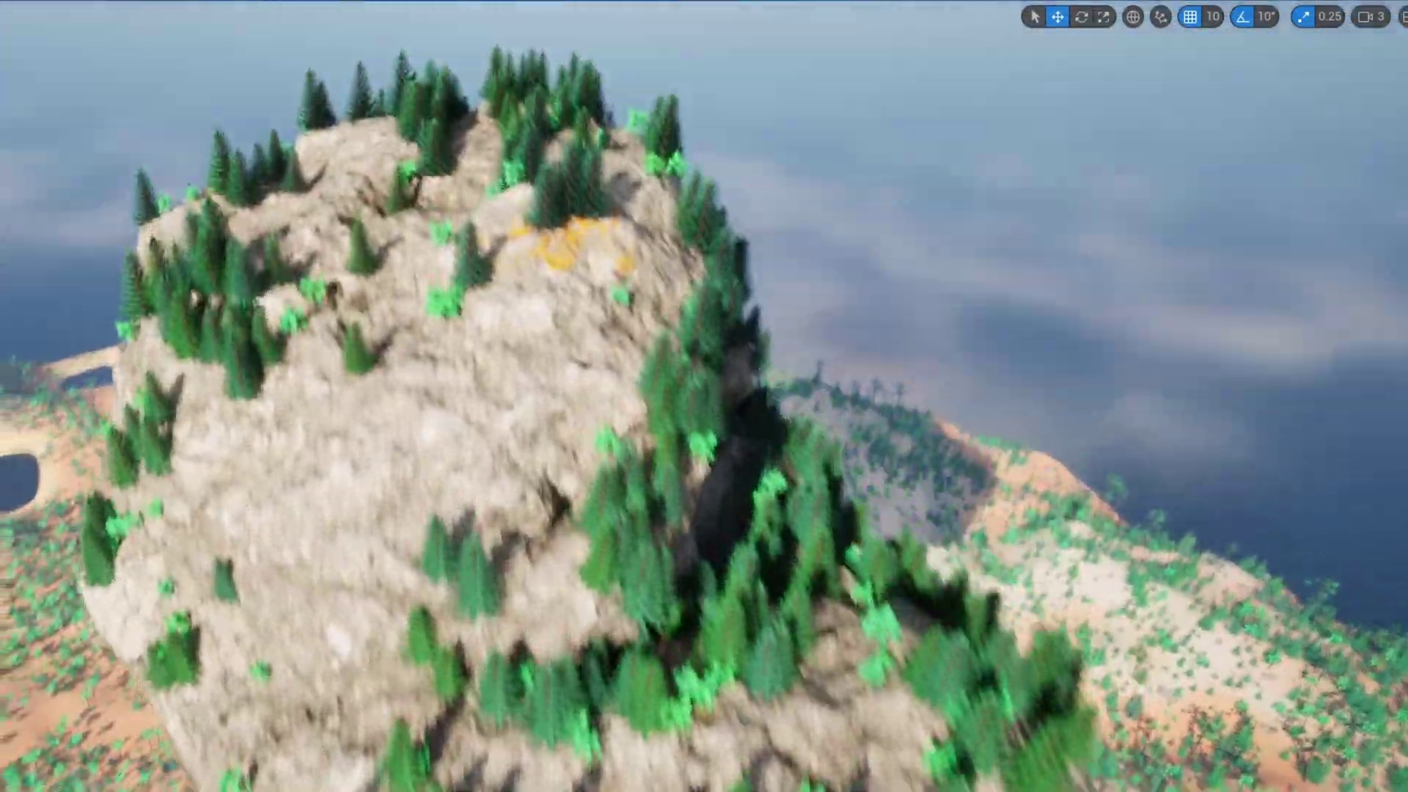
key("s")
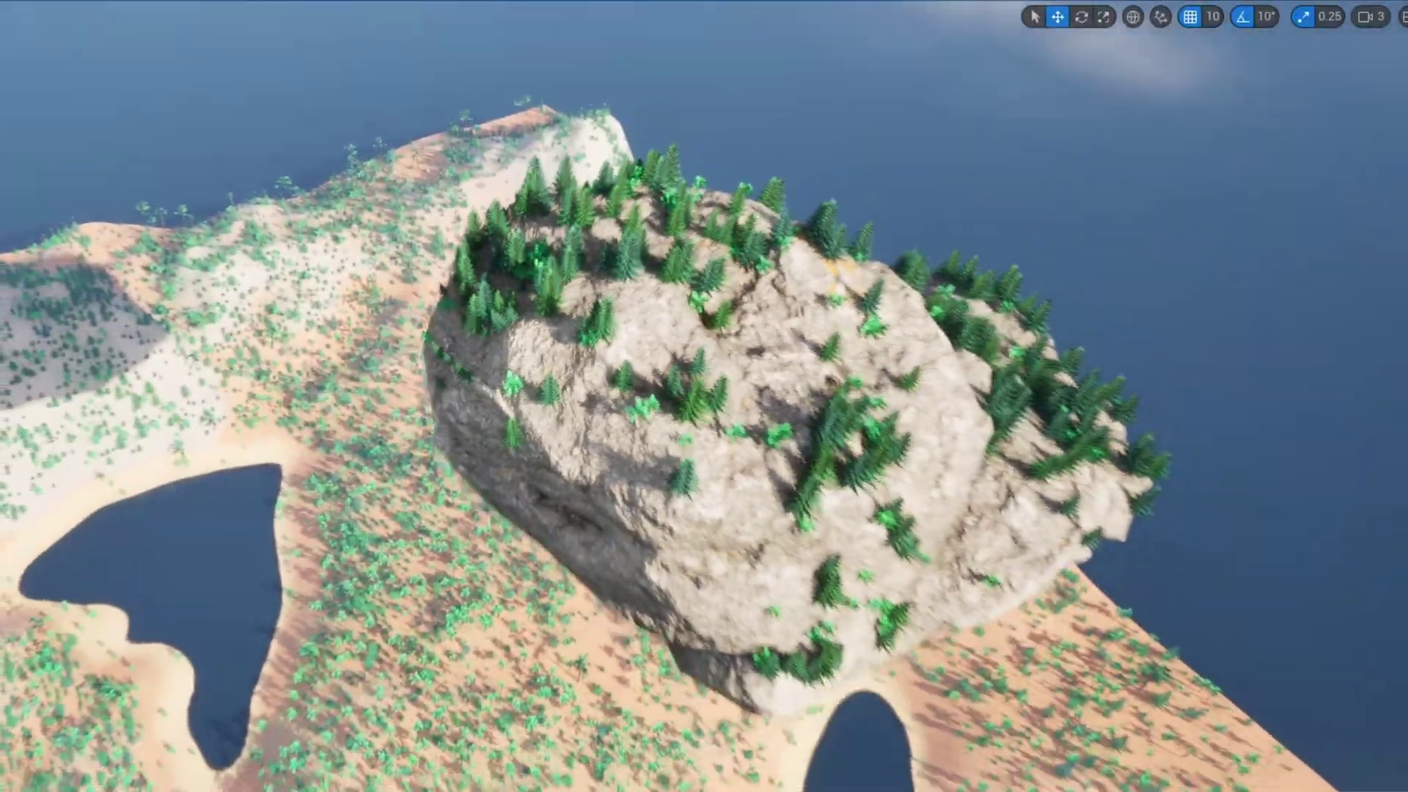
key("s")
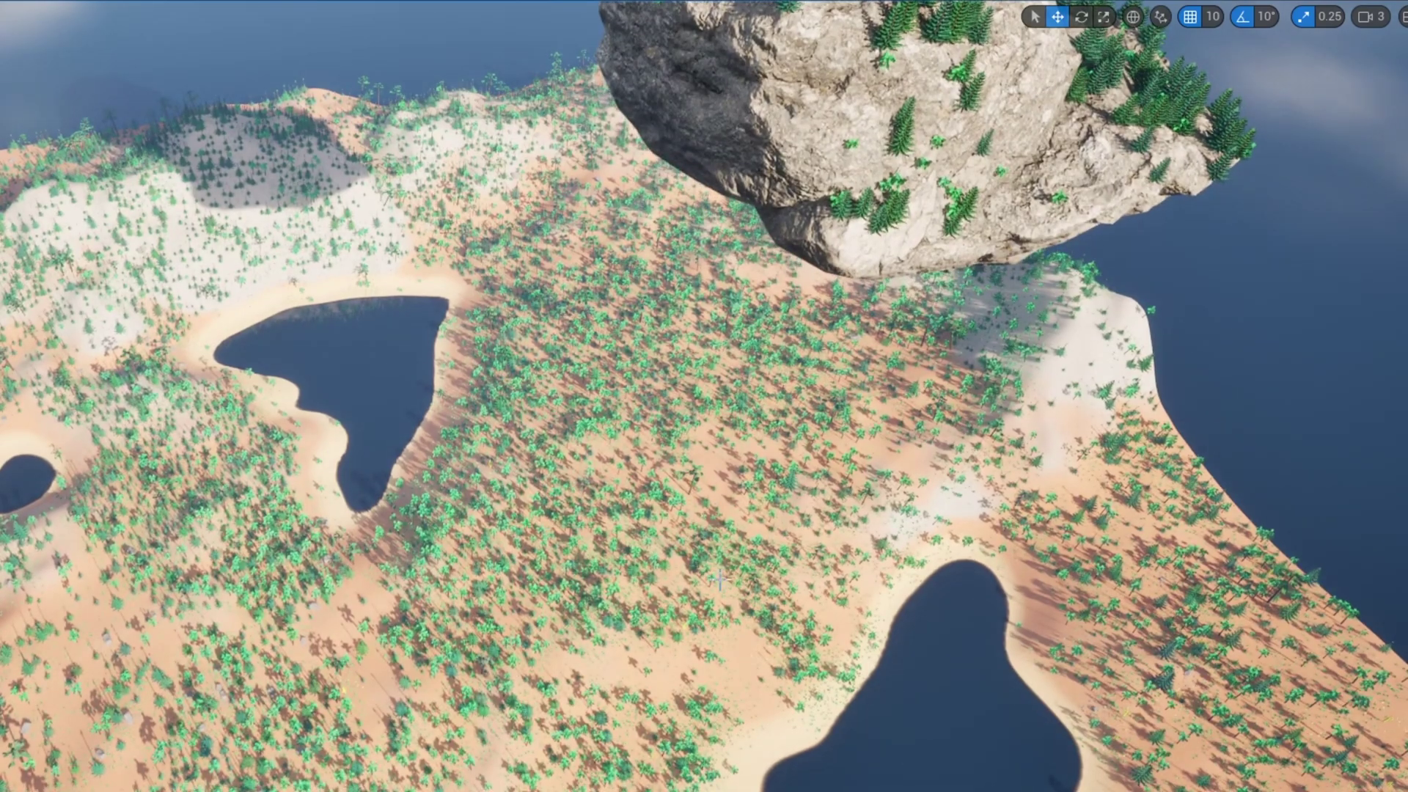
key("s")
right_click_drag(703, 396, 755, 293)
key("q")
key("e")
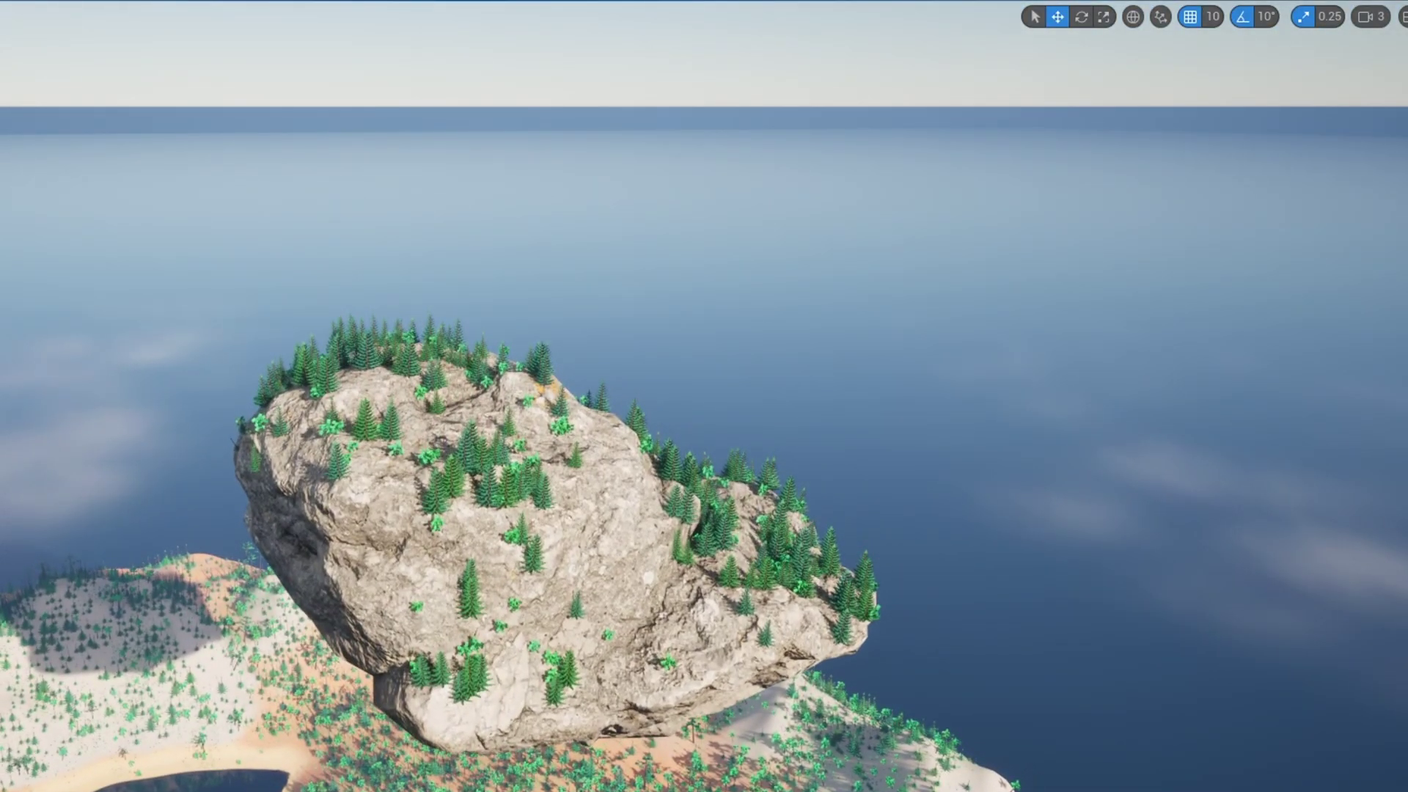
right_click_drag(704, 396, 664, 487)
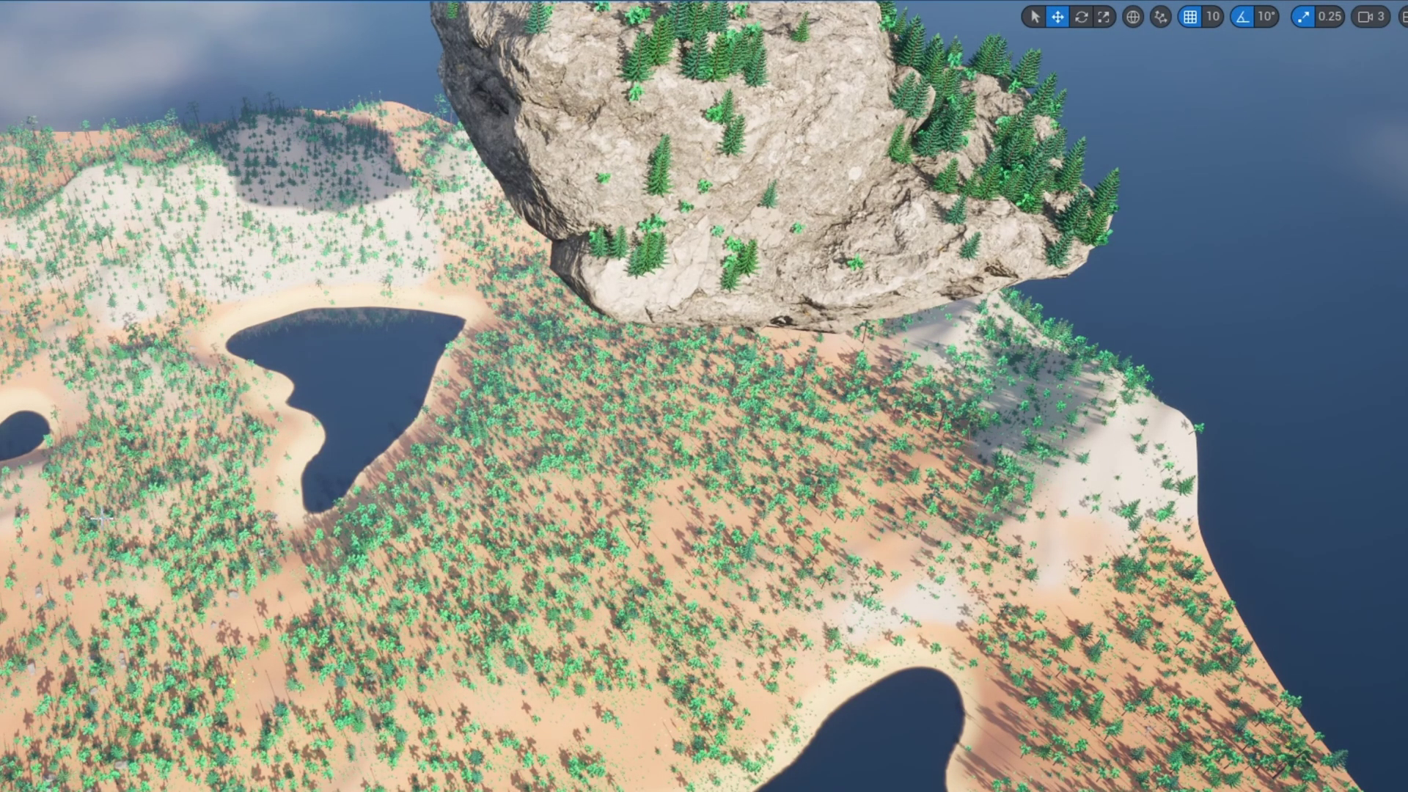
right_click_drag(734, 528, 734, 461)
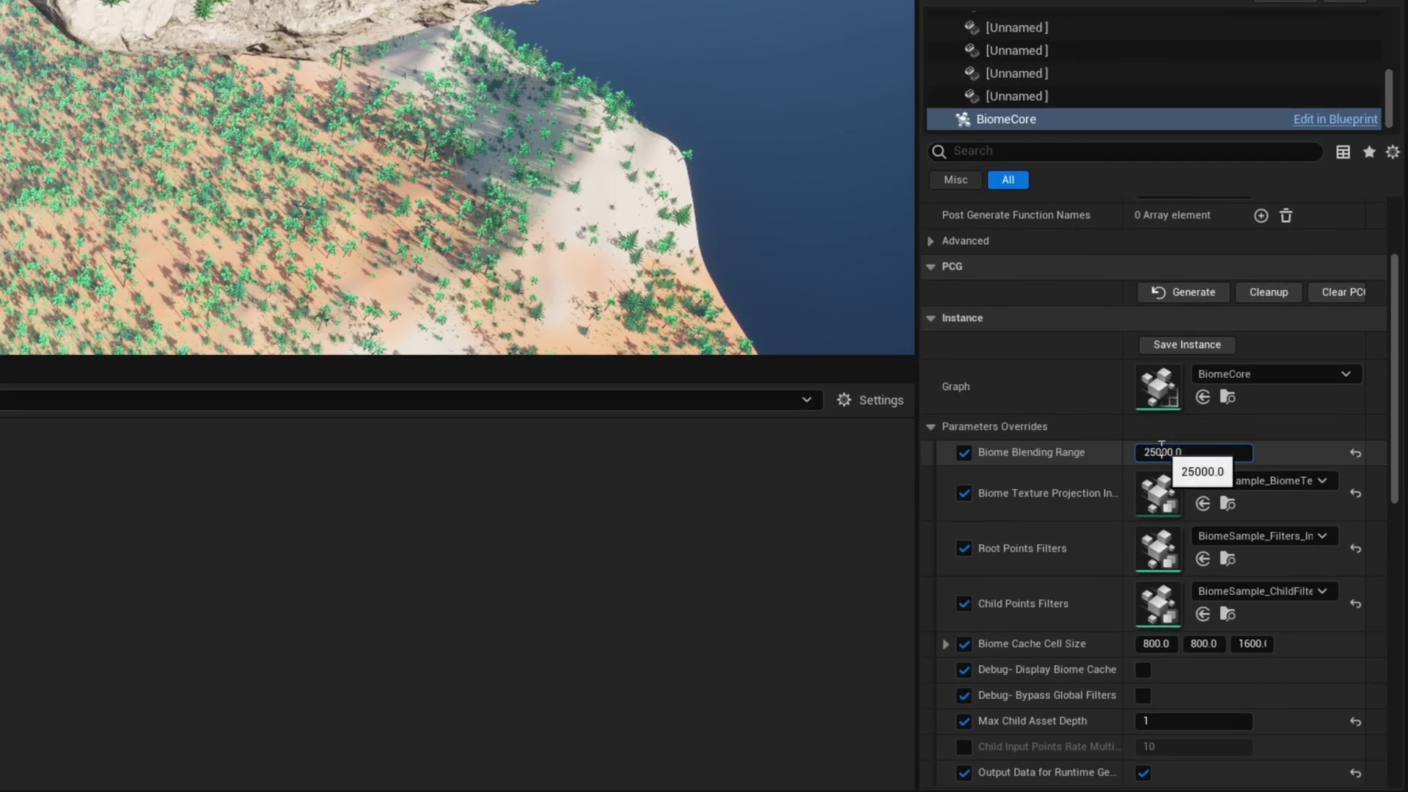
Step: Change the Biome Blending Range override of the BiomeCore component
key("Return")
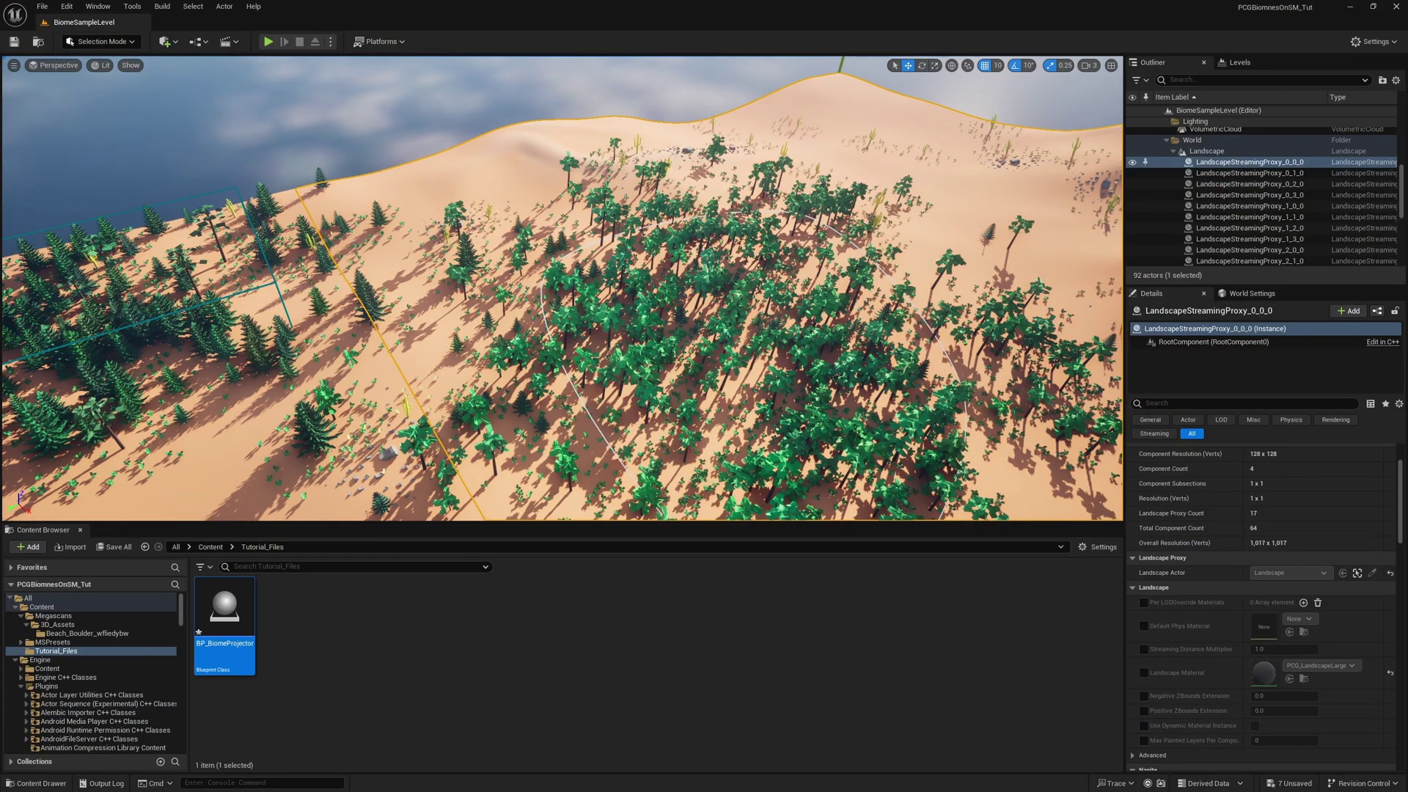
Step: Move BP_PCGBiomeSpline off its broadleaf forest onto the open desert sand and inspect the regenerated trees
left_click(962, 393)
right_click_drag(962, 393, 1055, 404)
scroll(1202, 563, "up", 3)
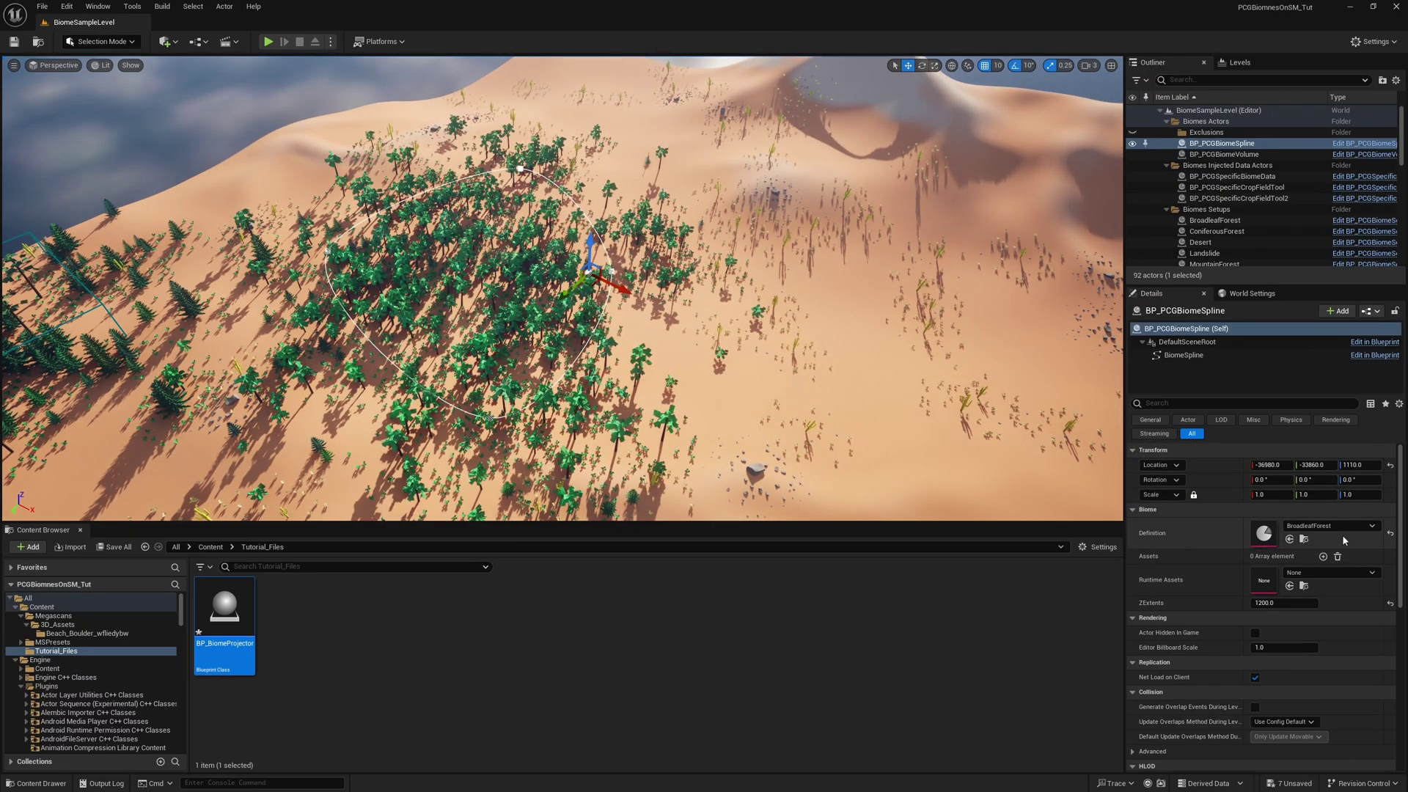
right_click_drag(603, 301, 639, 286)
left_click_drag(585, 284, 765, 271)
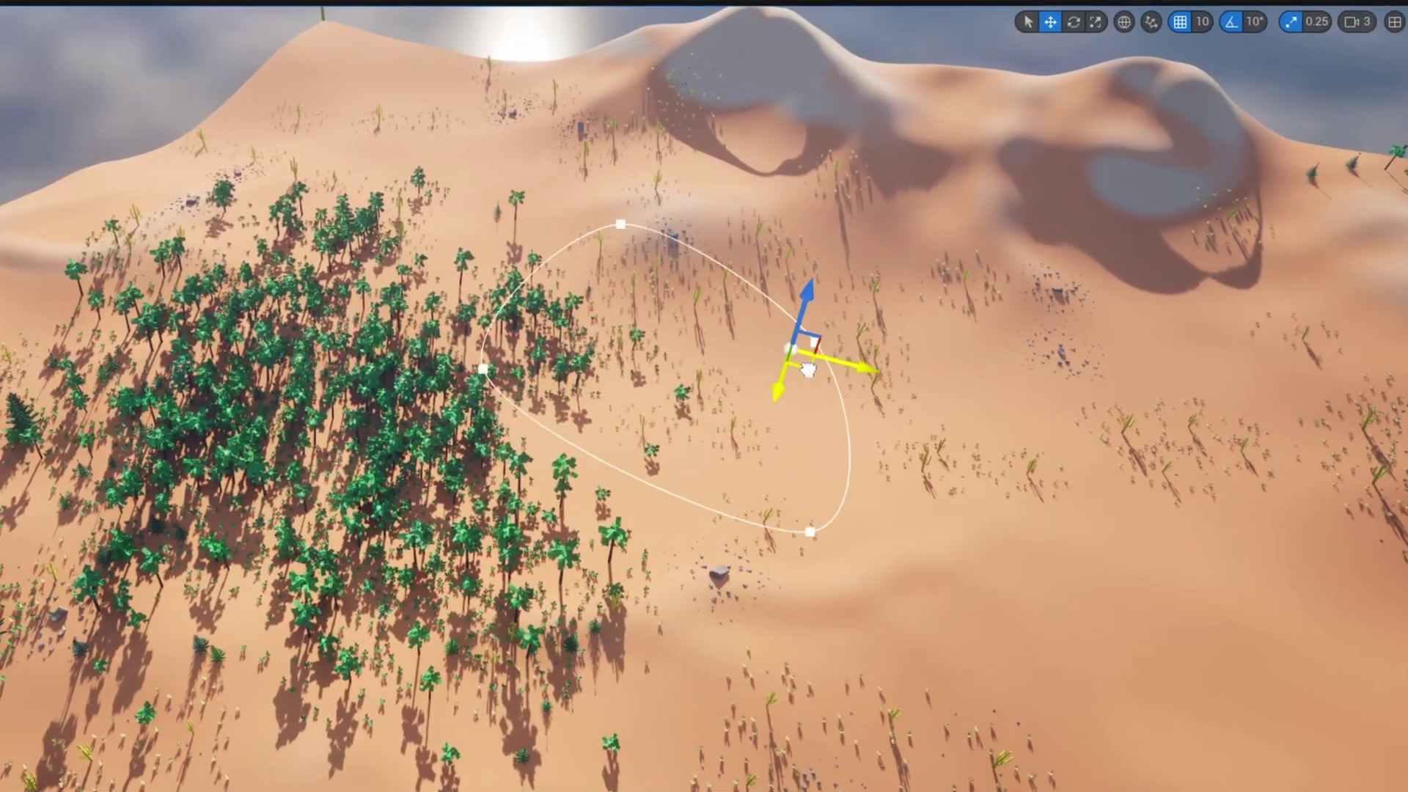
left_click_drag(807, 370, 1062, 359)
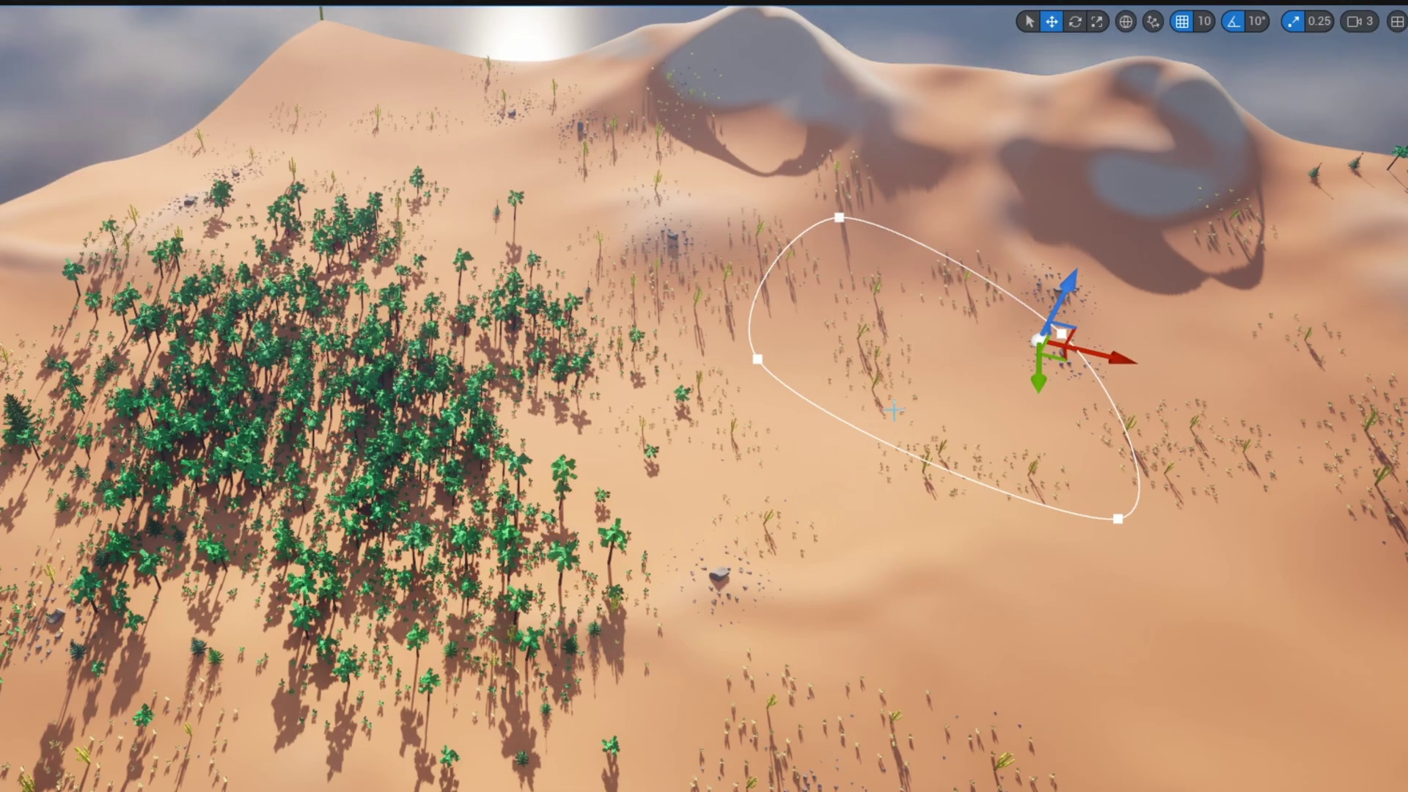
left_click(1038, 380)
right_click_drag(1058, 420, 1006, 402)
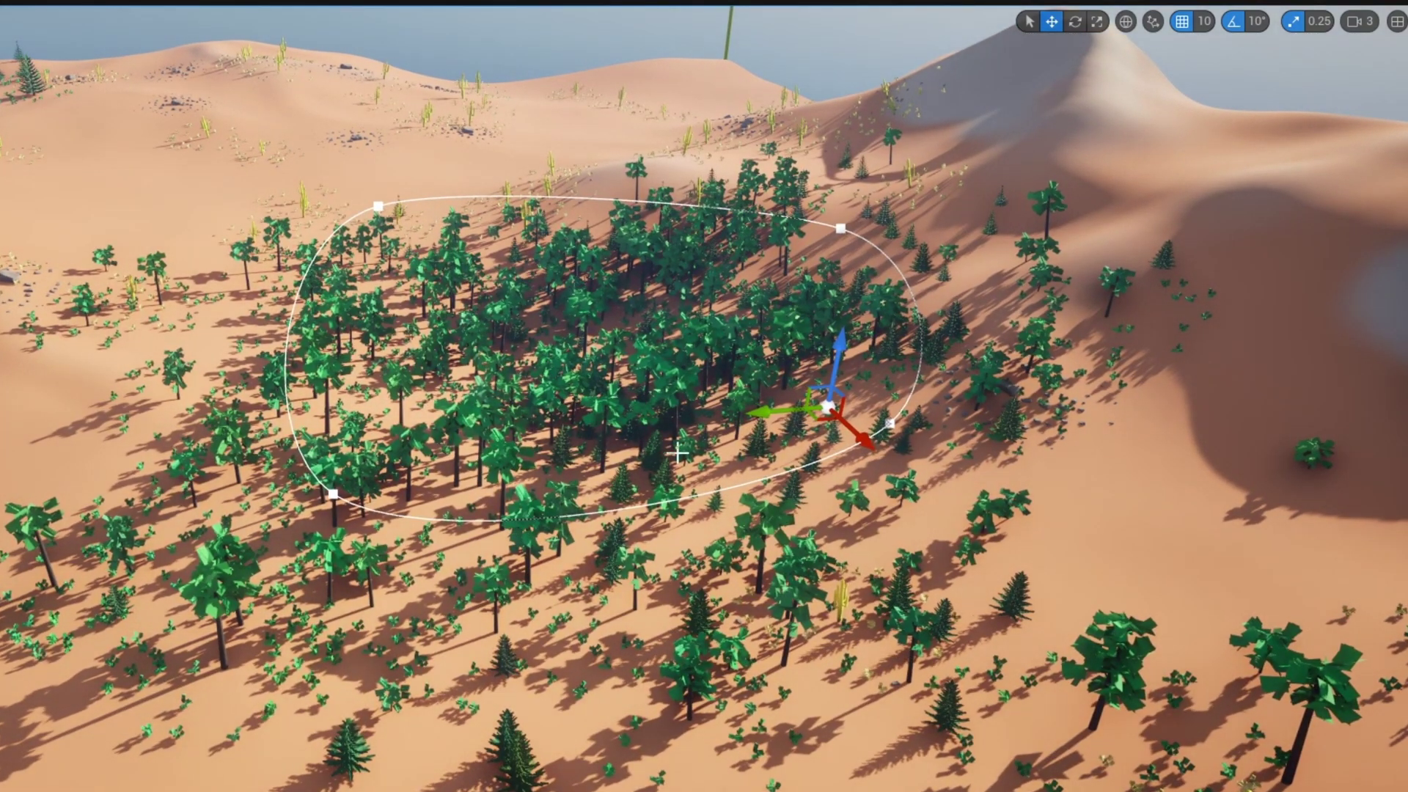
mouse_move(763, 370)
right_mouse_down()
mouse_move(744, 359)
mouse_move(741, 256)
mouse_move(737, 337)
mouse_move(781, 355)
right_mouse_up()
mouse_move(980, 434)
right_mouse_down()
mouse_move(917, 491)
mouse_move(980, 433)
right_mouse_up()
scroll(981, 433, "up", 1)
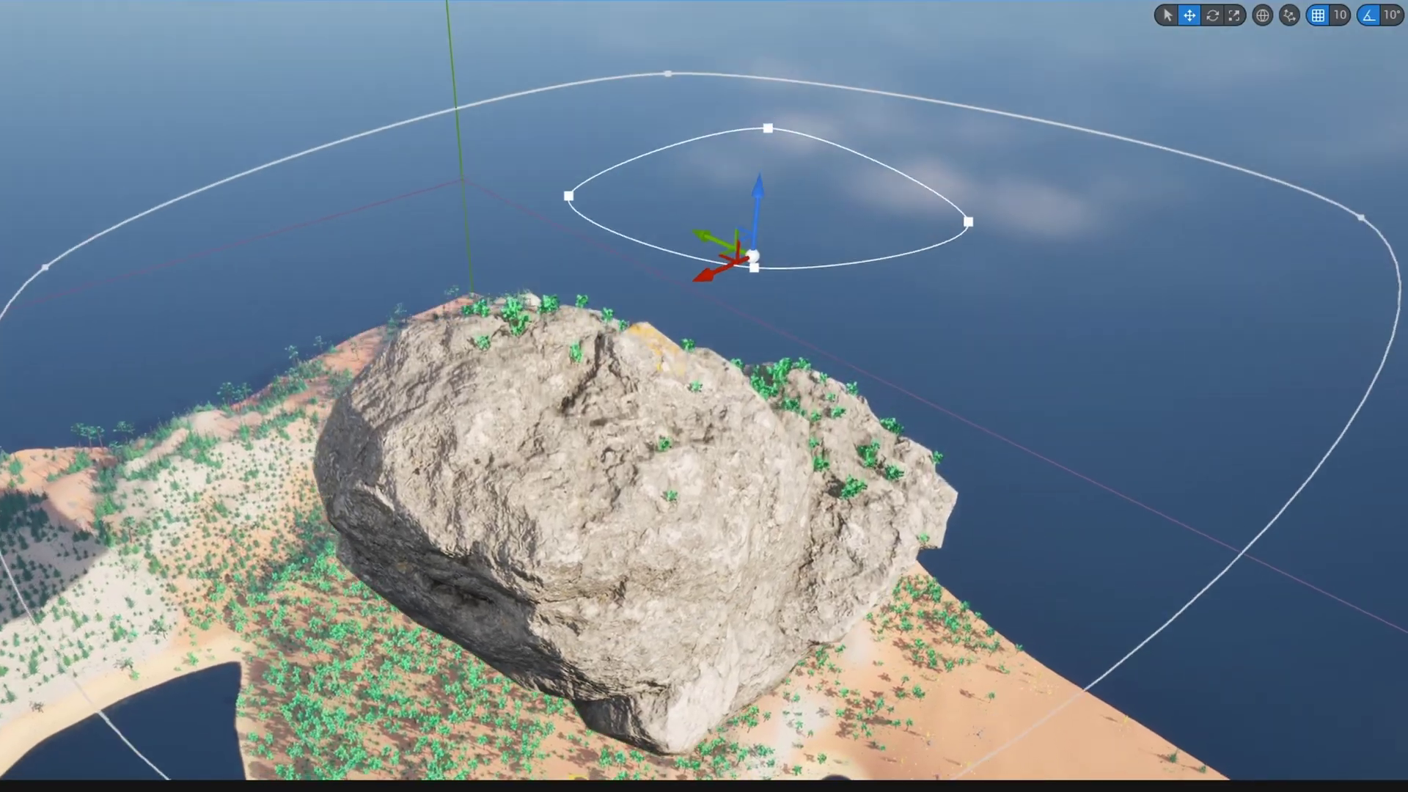
Step: Duplicate the small biome spline above the boulder so two broadleaf splines overlap side by side
right_click_drag(891, 310, 766, 314)
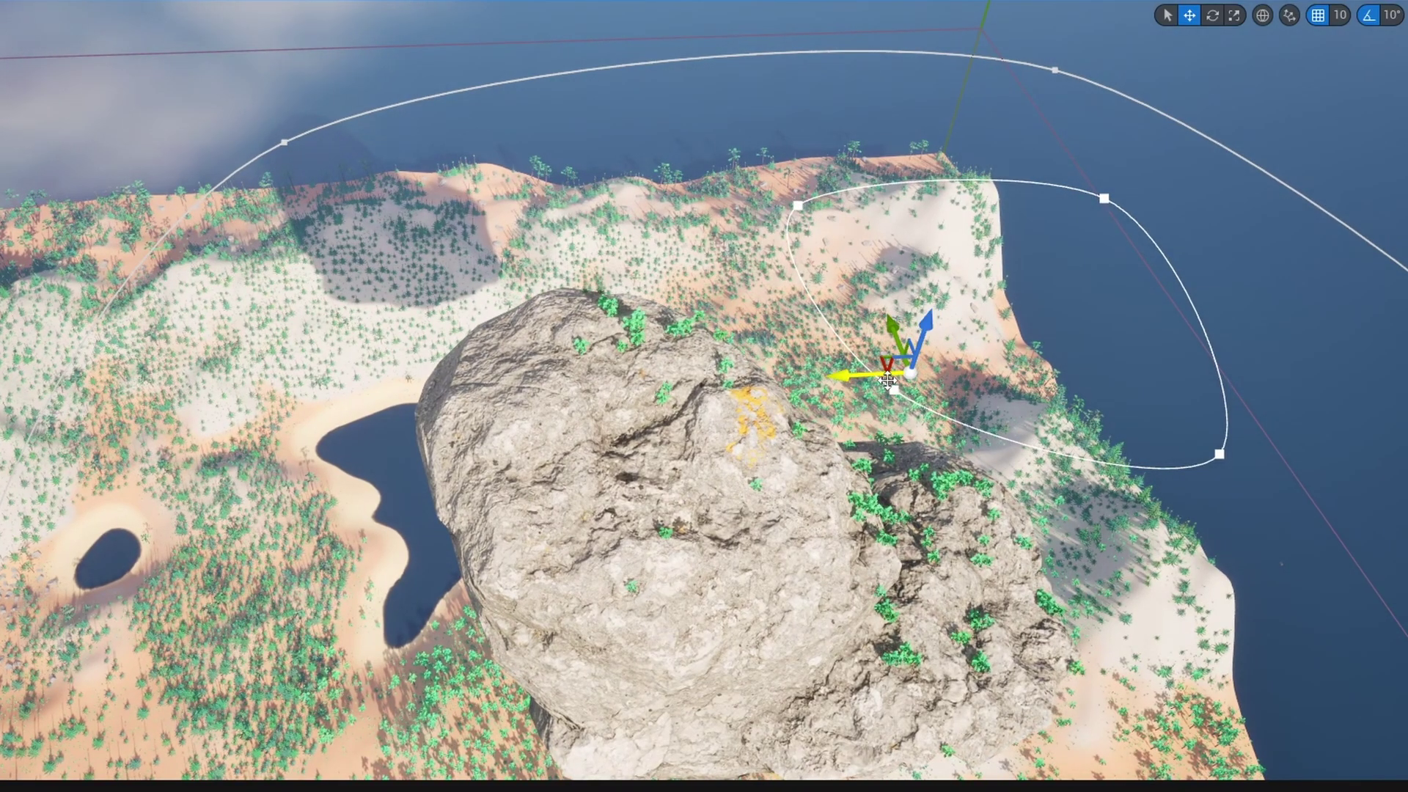
left_click_drag(862, 372, 500, 386)
mouse_move(500, 386)
right_mouse_down()
mouse_move(500, 363)
mouse_move(630, 378)
mouse_move(1033, 360)
mouse_move(1019, 381)
mouse_move(891, 425)
right_mouse_up()
right_click_drag(715, 440, 658, 230)
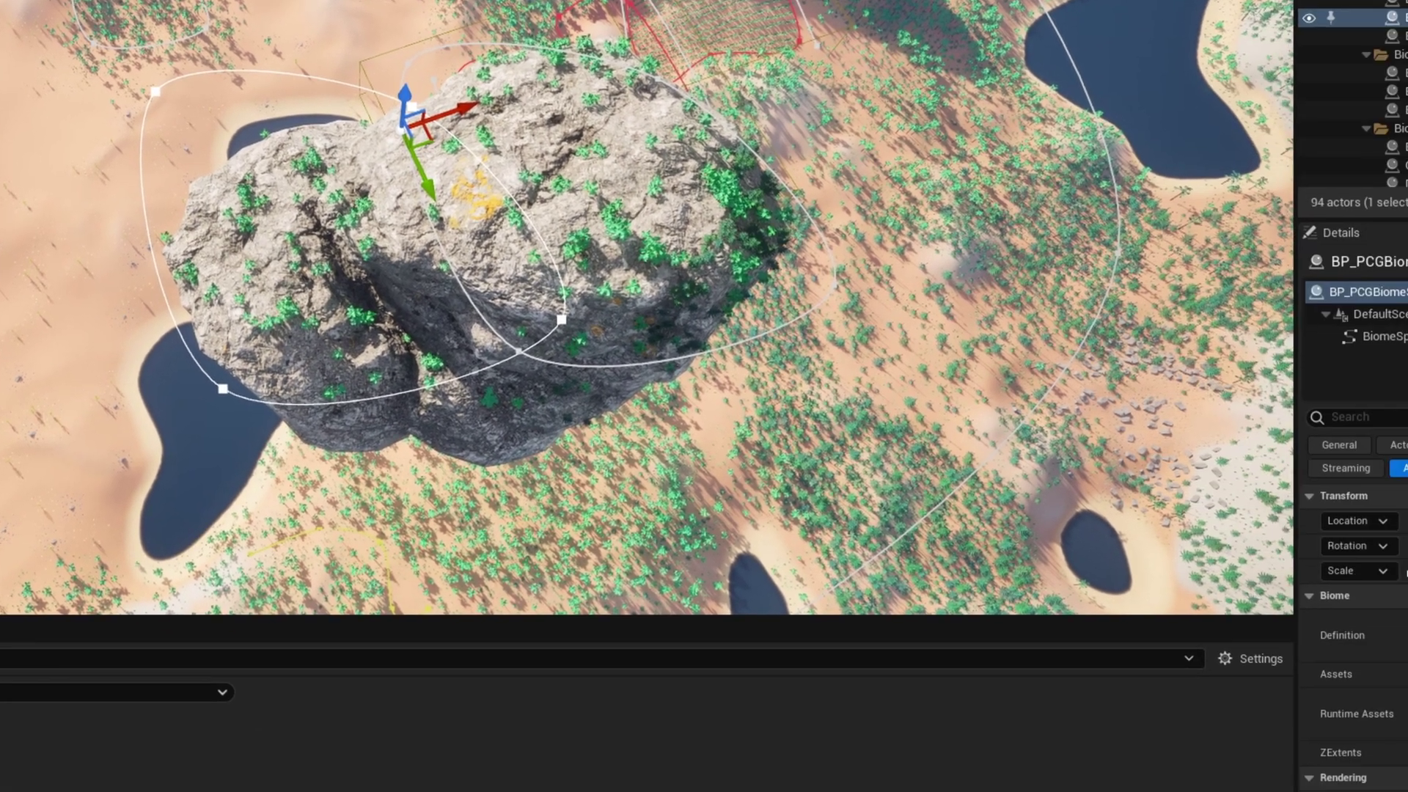
Step: Set the Definition of BP_PCGBiomeSpline3 to ConiferousForest and shift the spline further over the middle of the boulder
left_click(1279, 390)
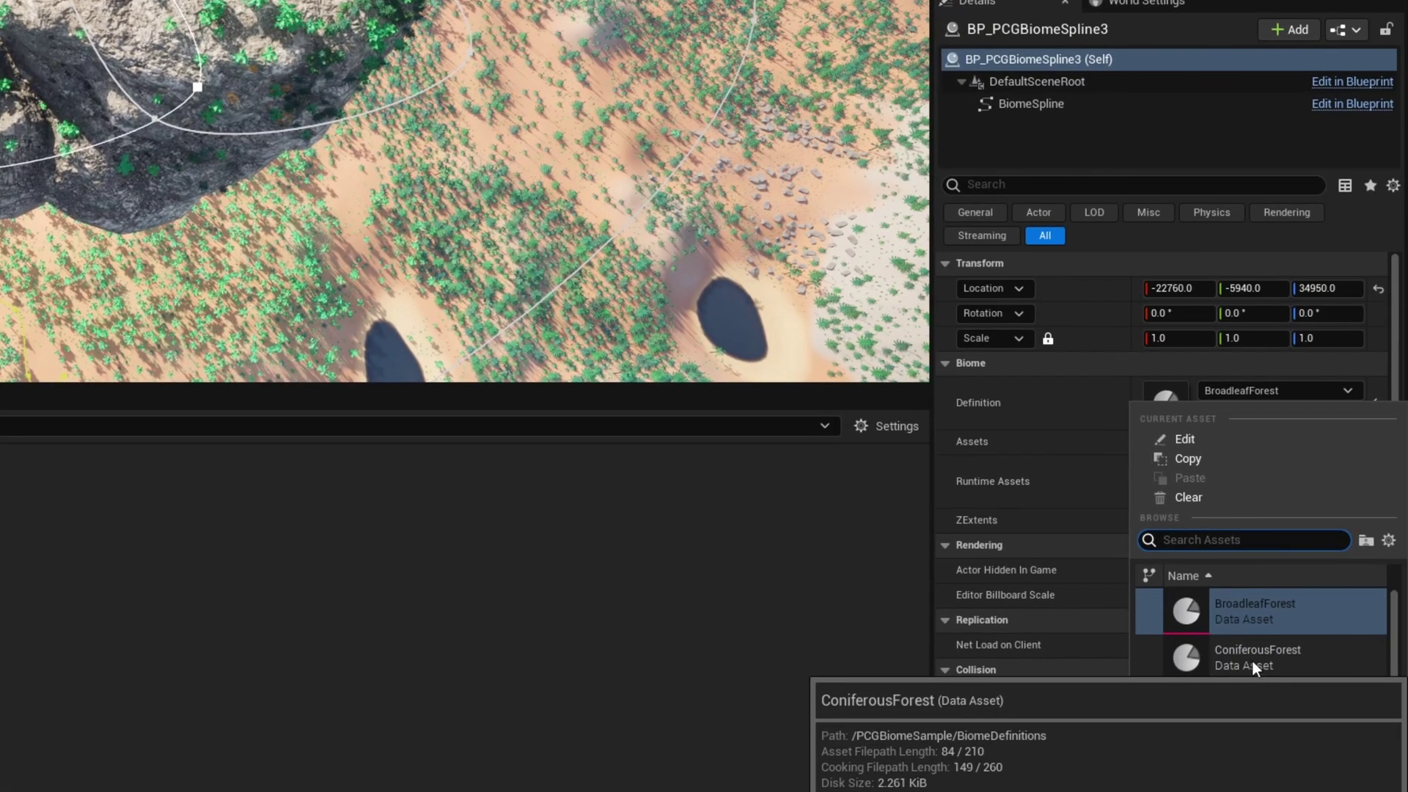
left_click(1247, 661)
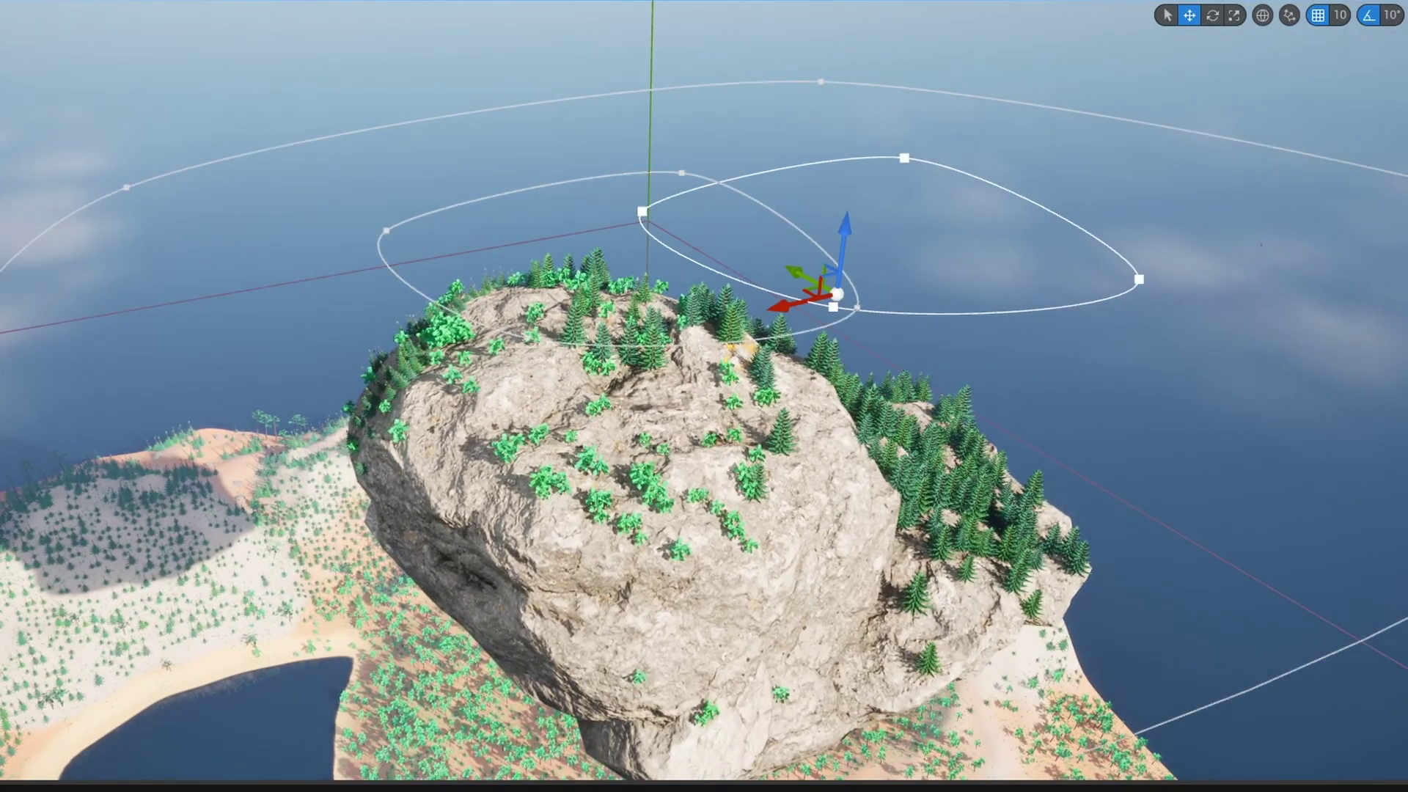
right_click_drag(905, 364, 905, 388)
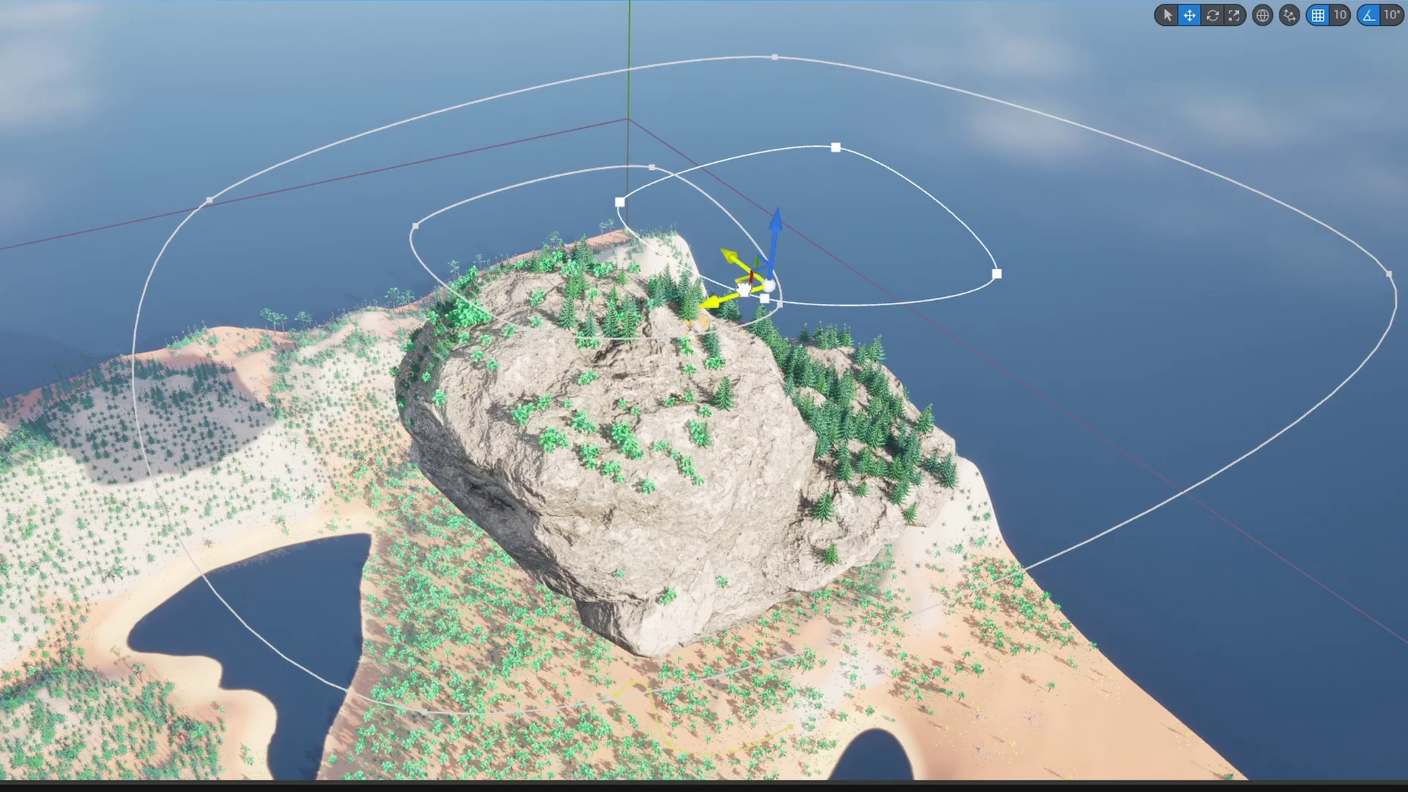
left_click_drag(743, 289, 761, 352)
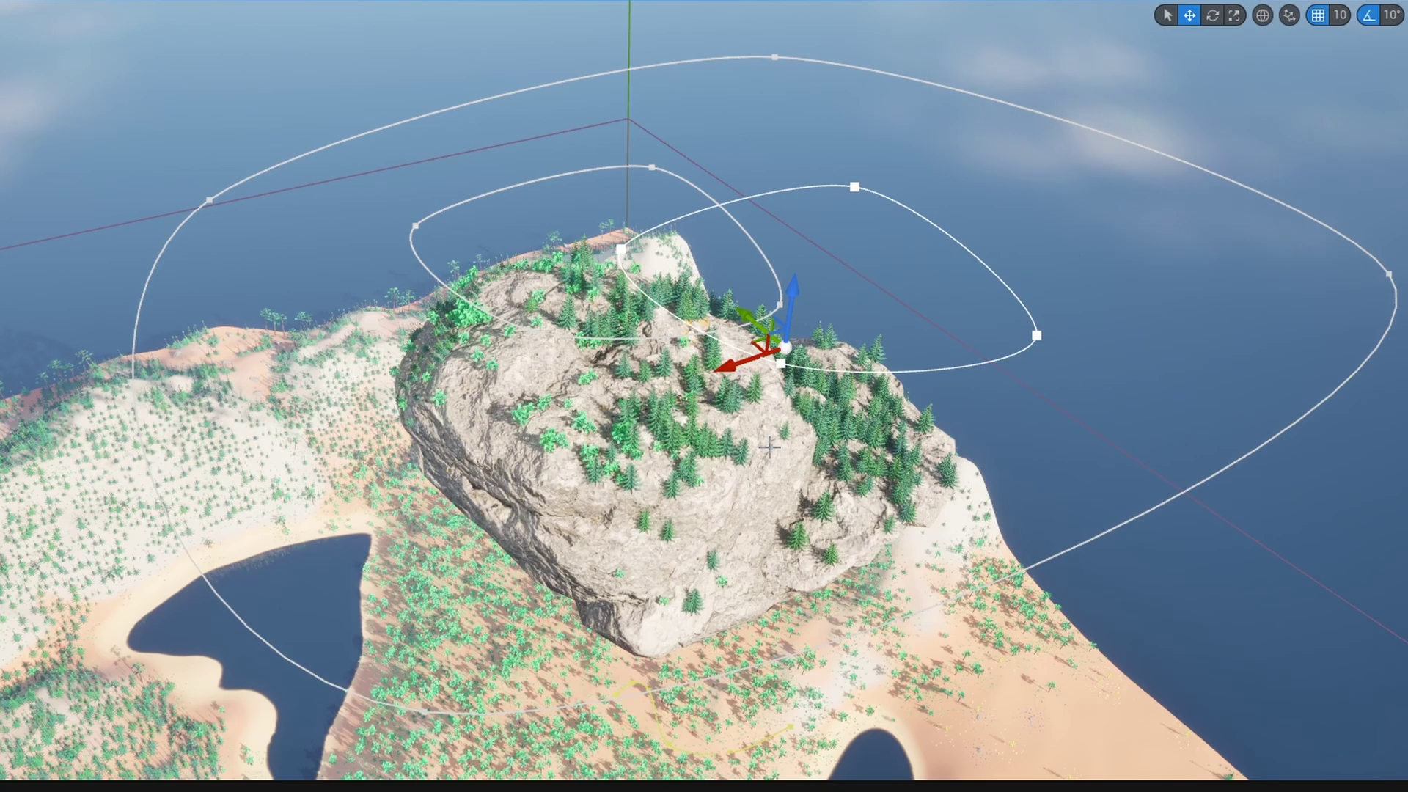
Step: Shift the large floating boulder sideways beneath the biome splines and inspect its vegetation
left_click(634, 549)
key("f")
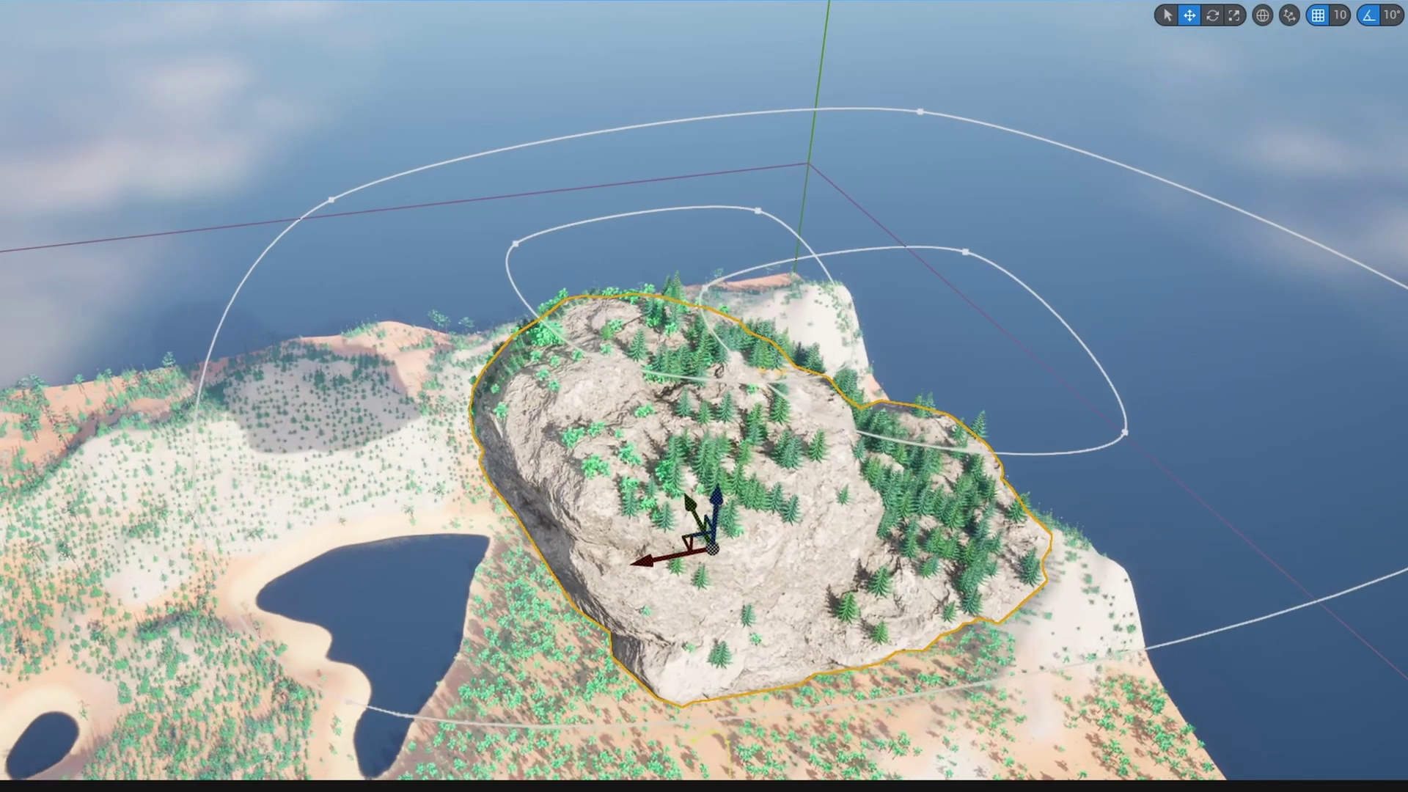
left_click_drag(586, 555, 690, 535)
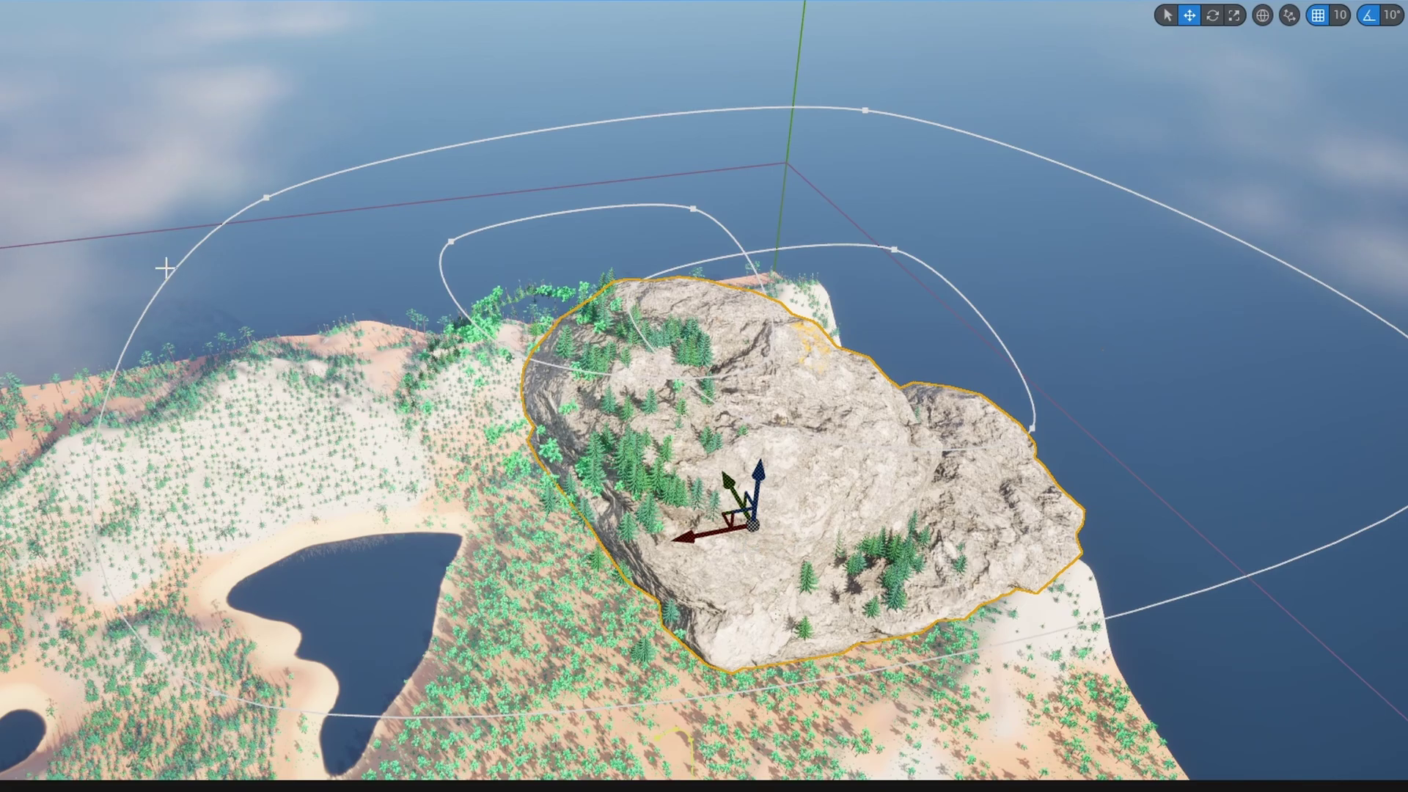
left_click(584, 267)
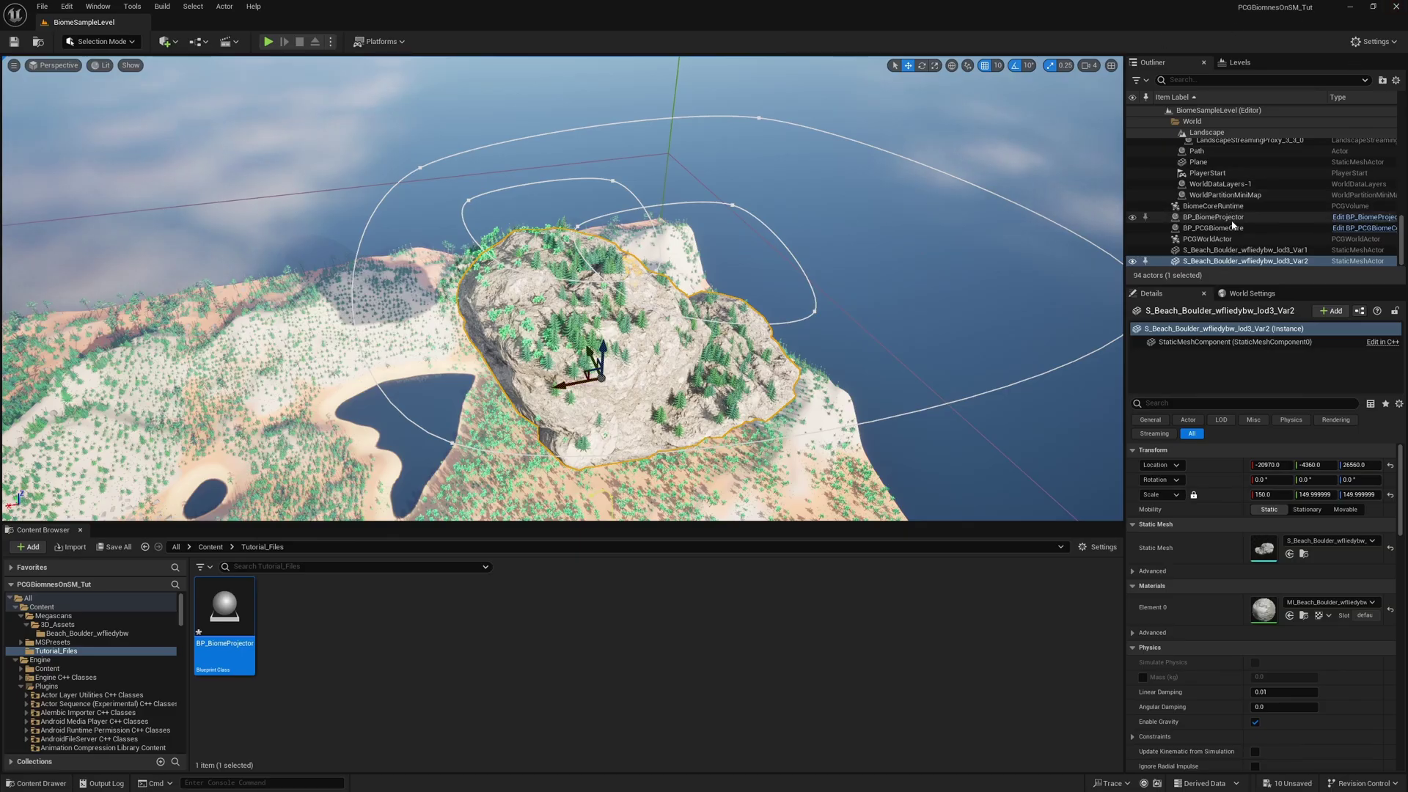
Step: Regenerate the PCG output of the BiomeCore component in BP_PCGBiomeCore
left_click(1213, 228)
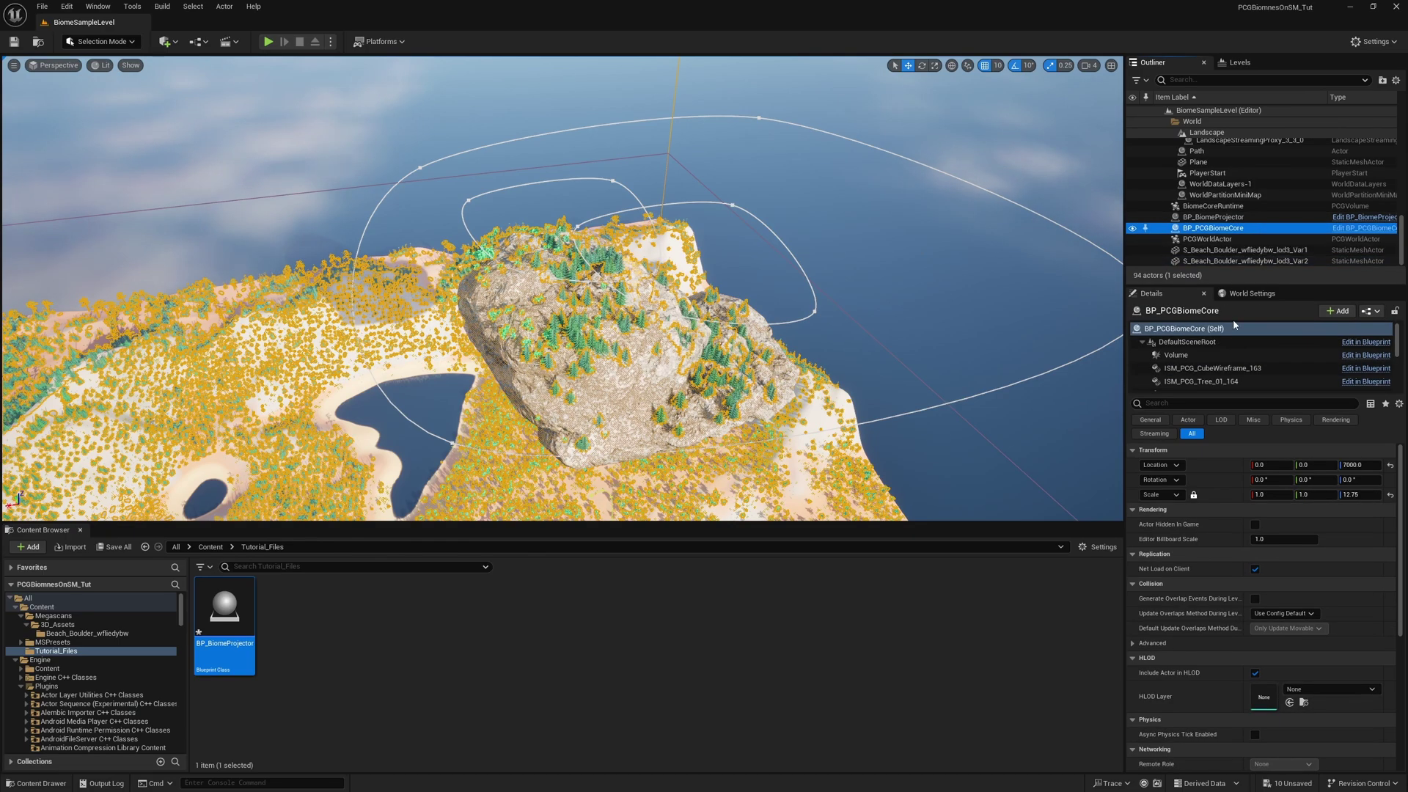
scroll(1208, 370, "down", 5)
left_click(1206, 385)
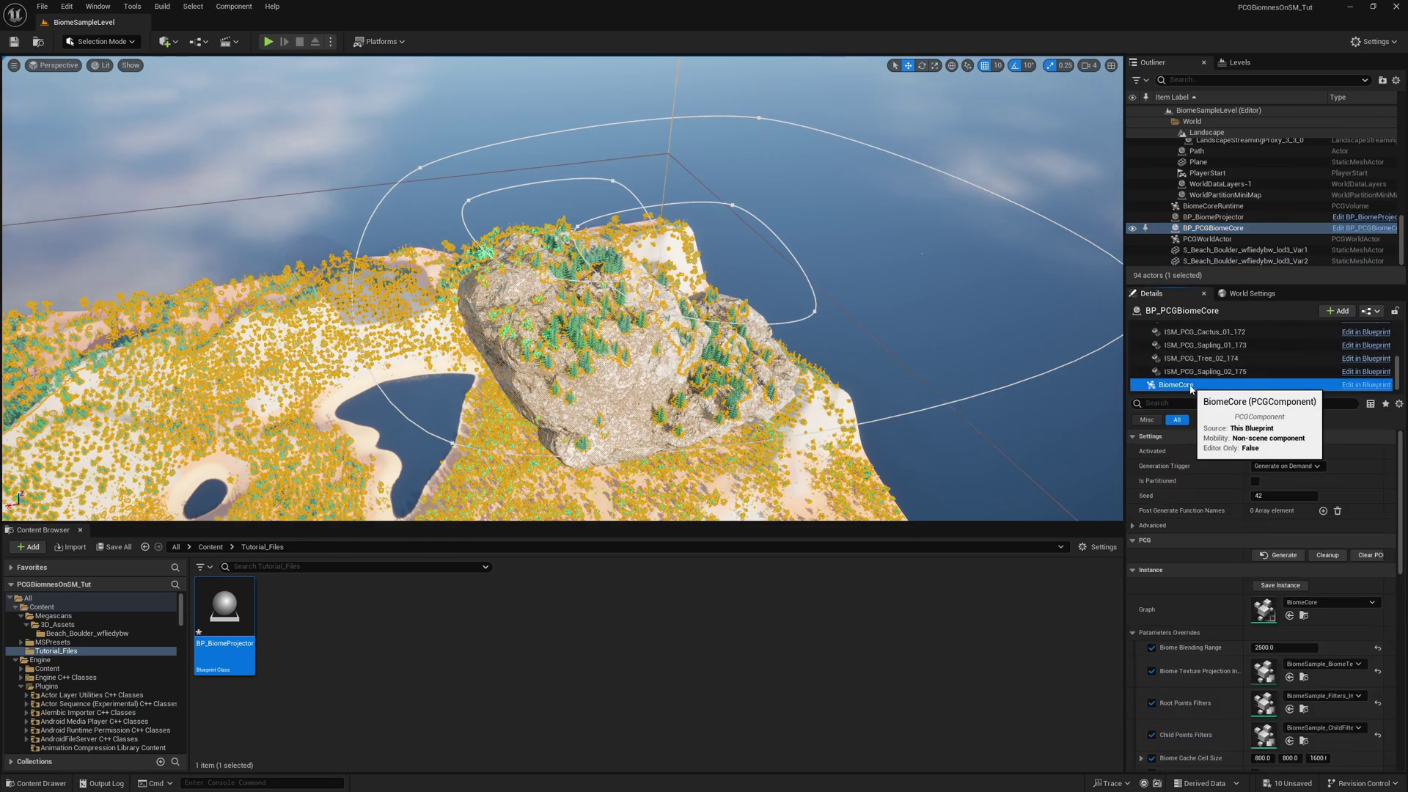
left_click(1279, 554)
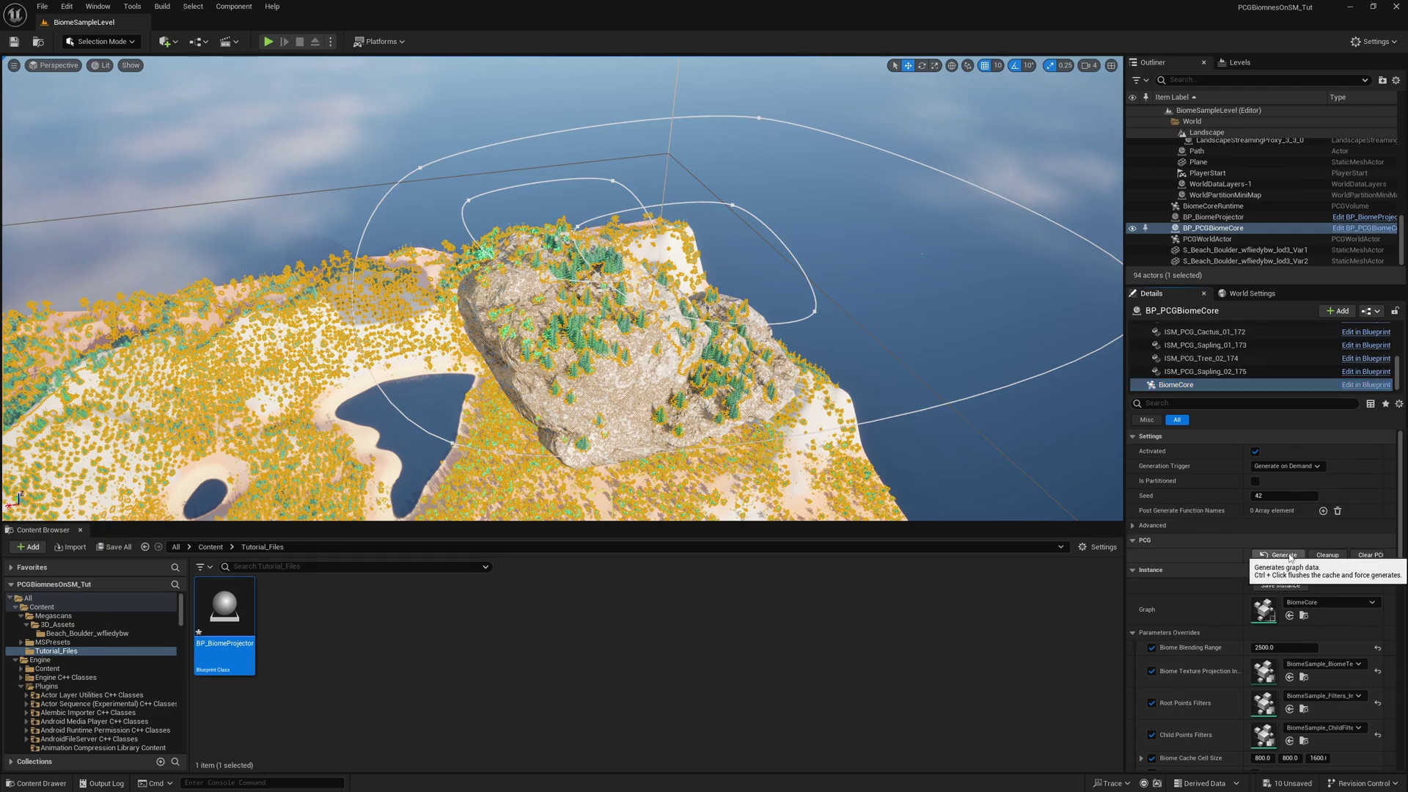
left_click(1326, 555)
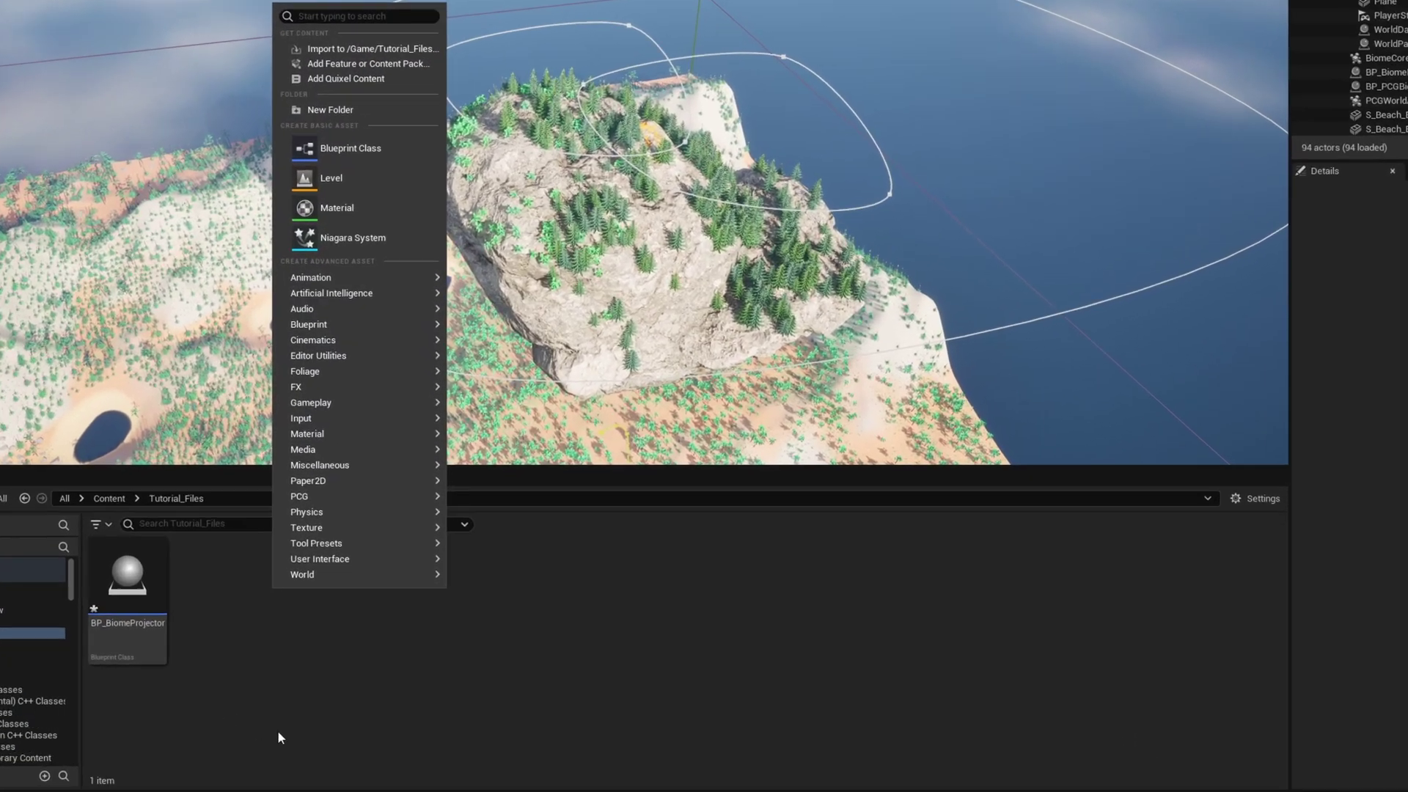
Step: Create an Actor Component Blueprint named AC_BiomeCoreRefresher in the Tutorial_Files folder and open it
left_click(438, 277)
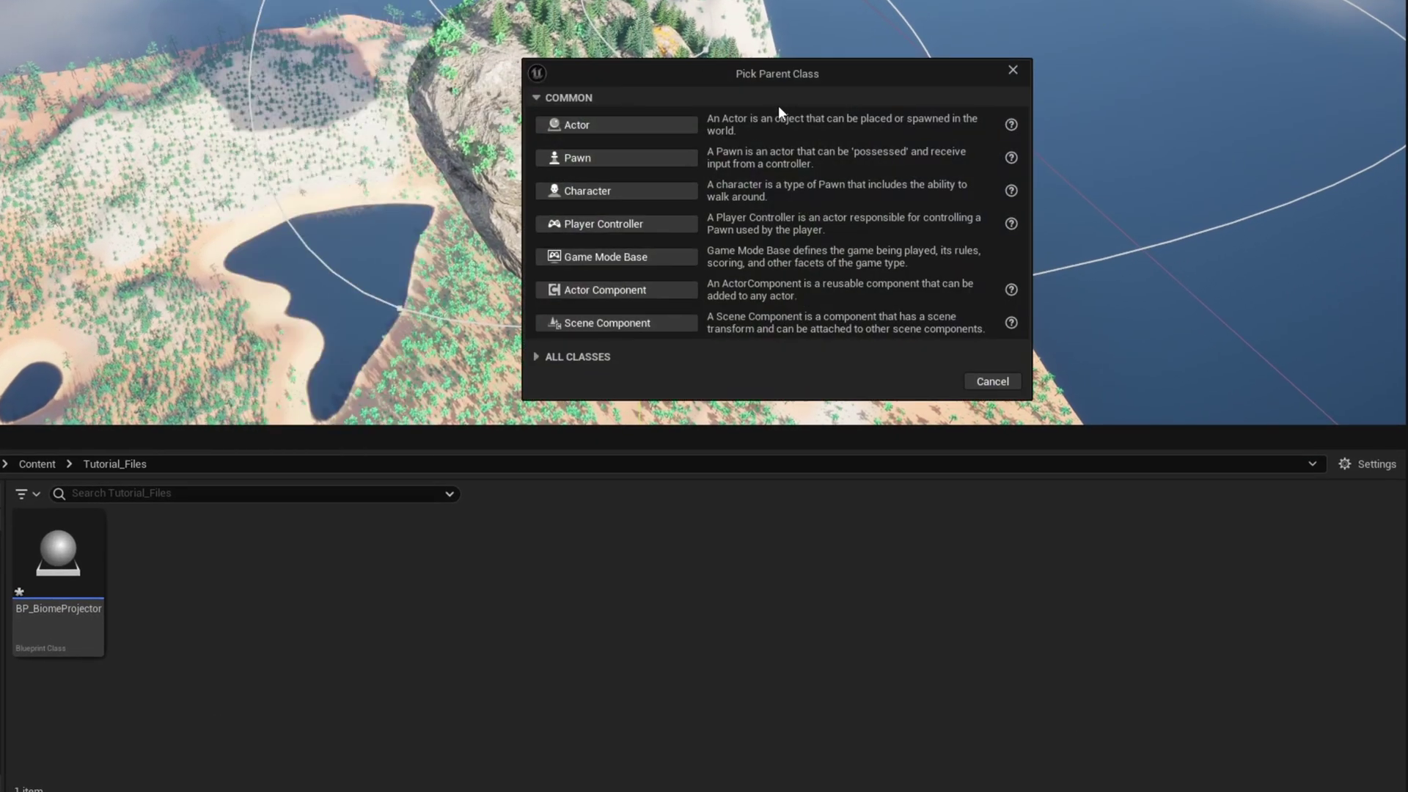
left_click(596, 289)
type("AC_")
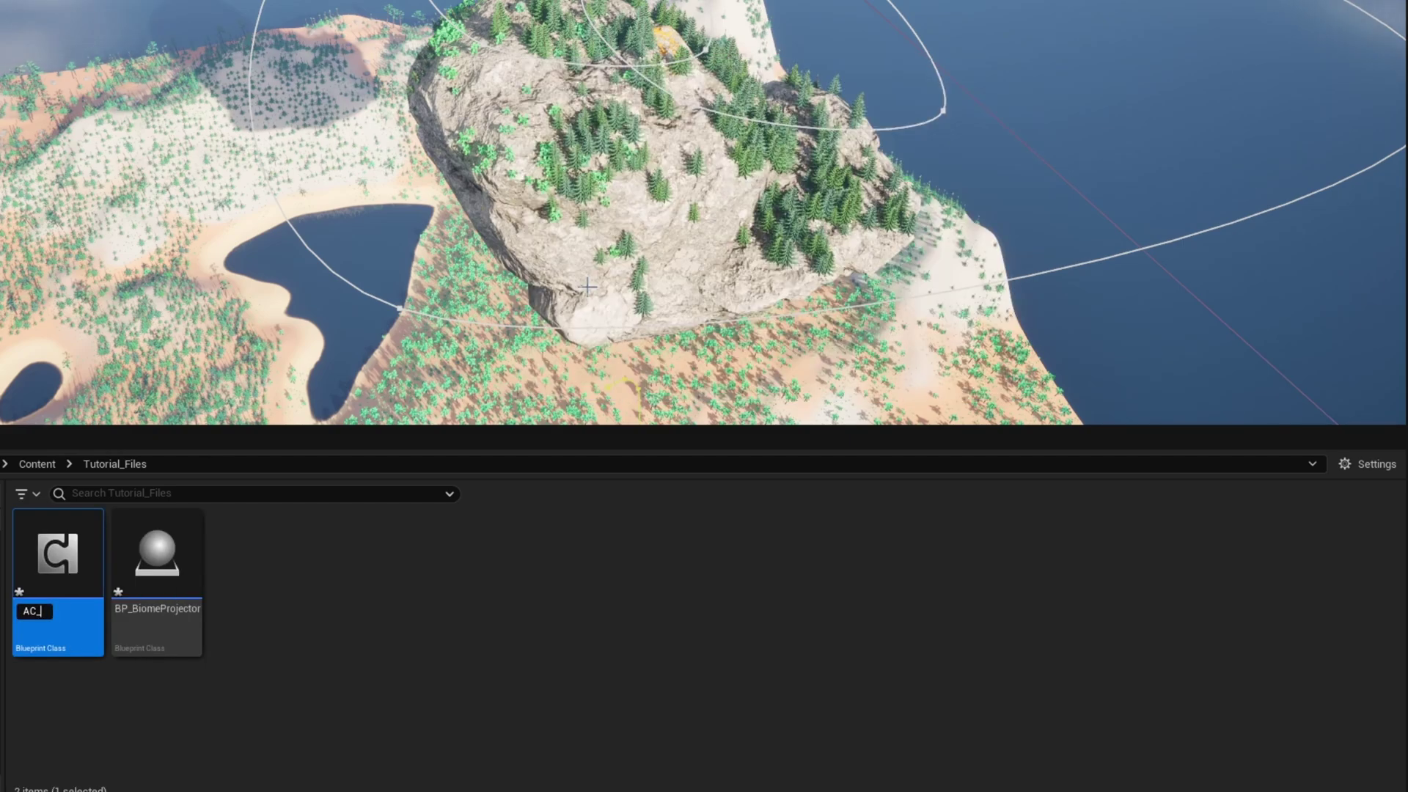
type("Biome")
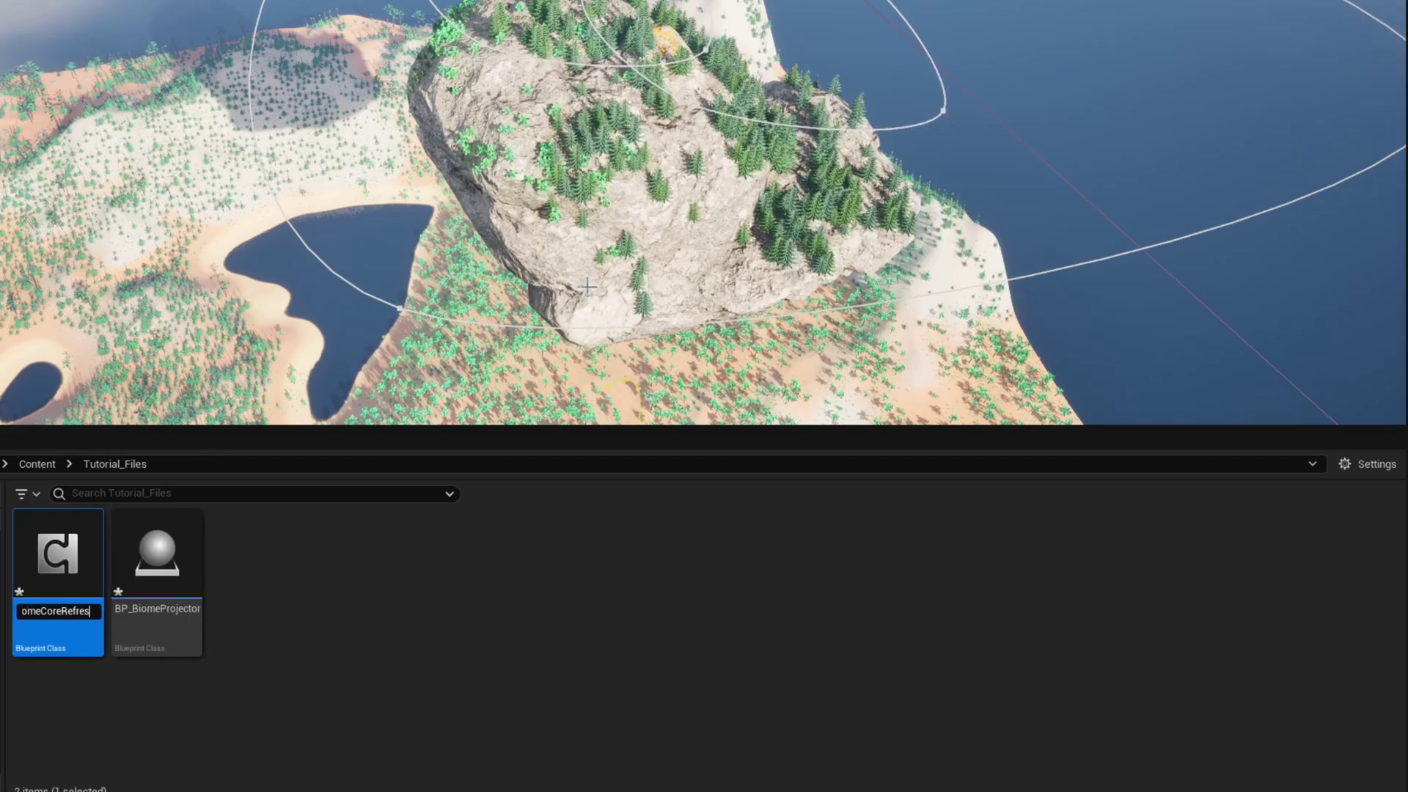
type("CoreRefresher")
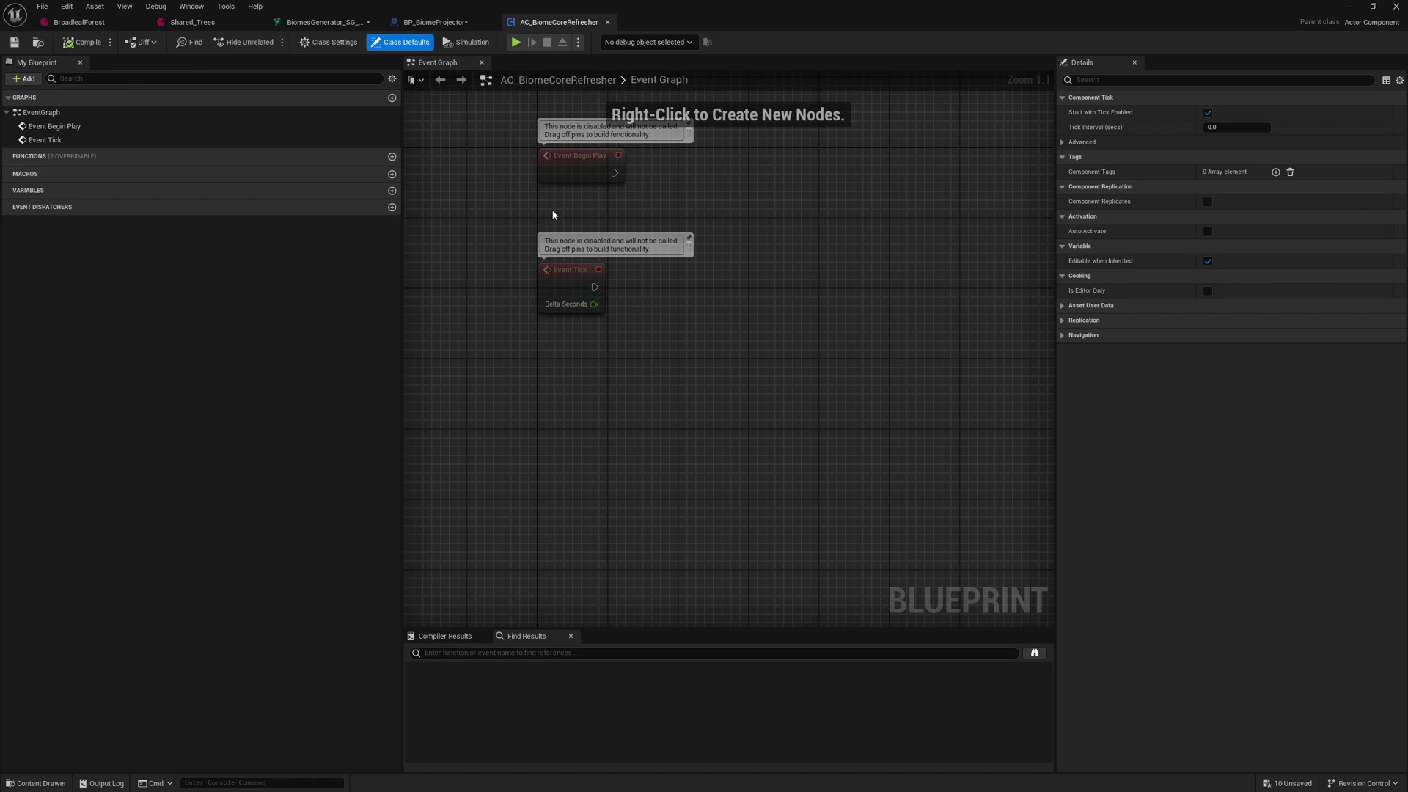
Step: Add a function named RefreshBiomeCore to the AC_BiomeCoreRefresher Blueprint
right_click_drag(711, 355, 700, 495)
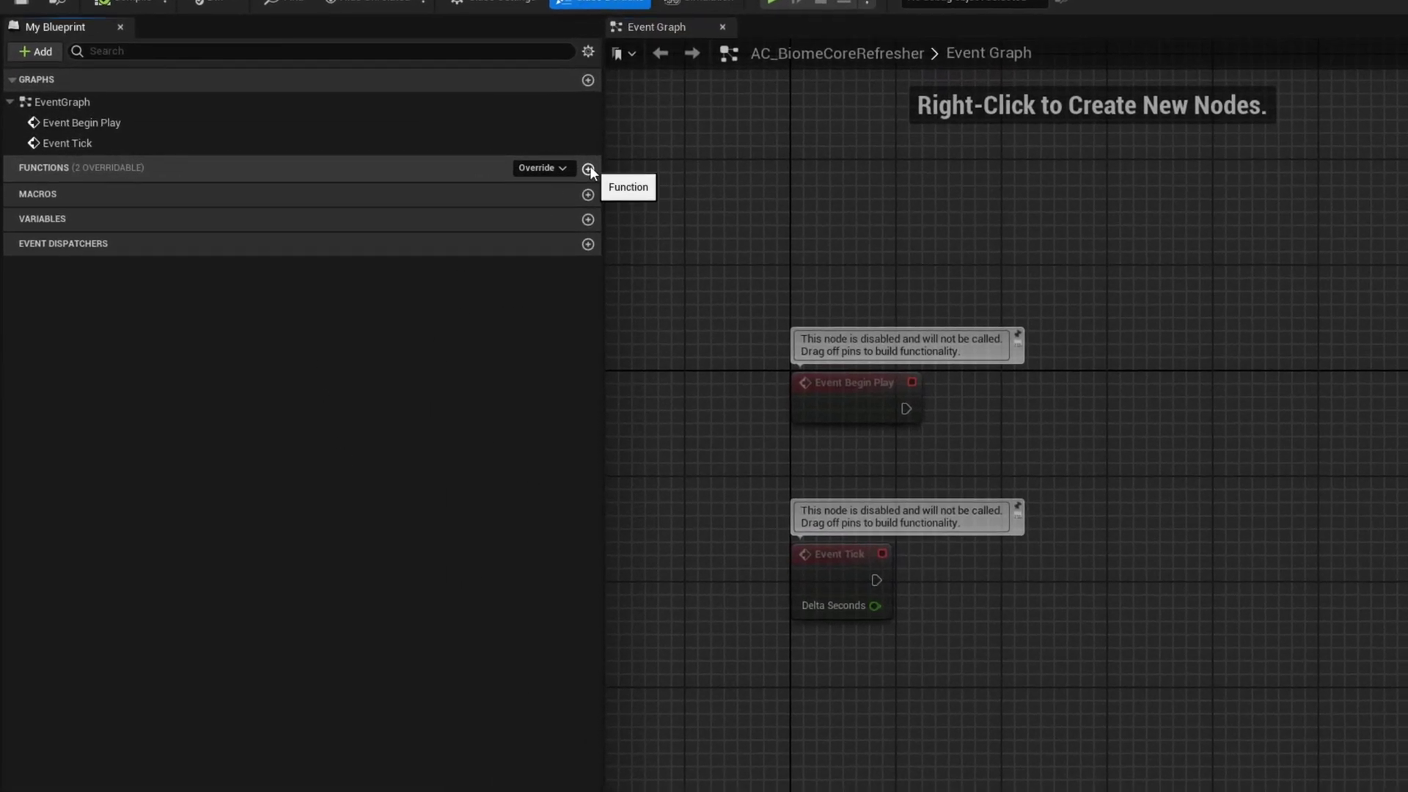
left_click(392, 156)
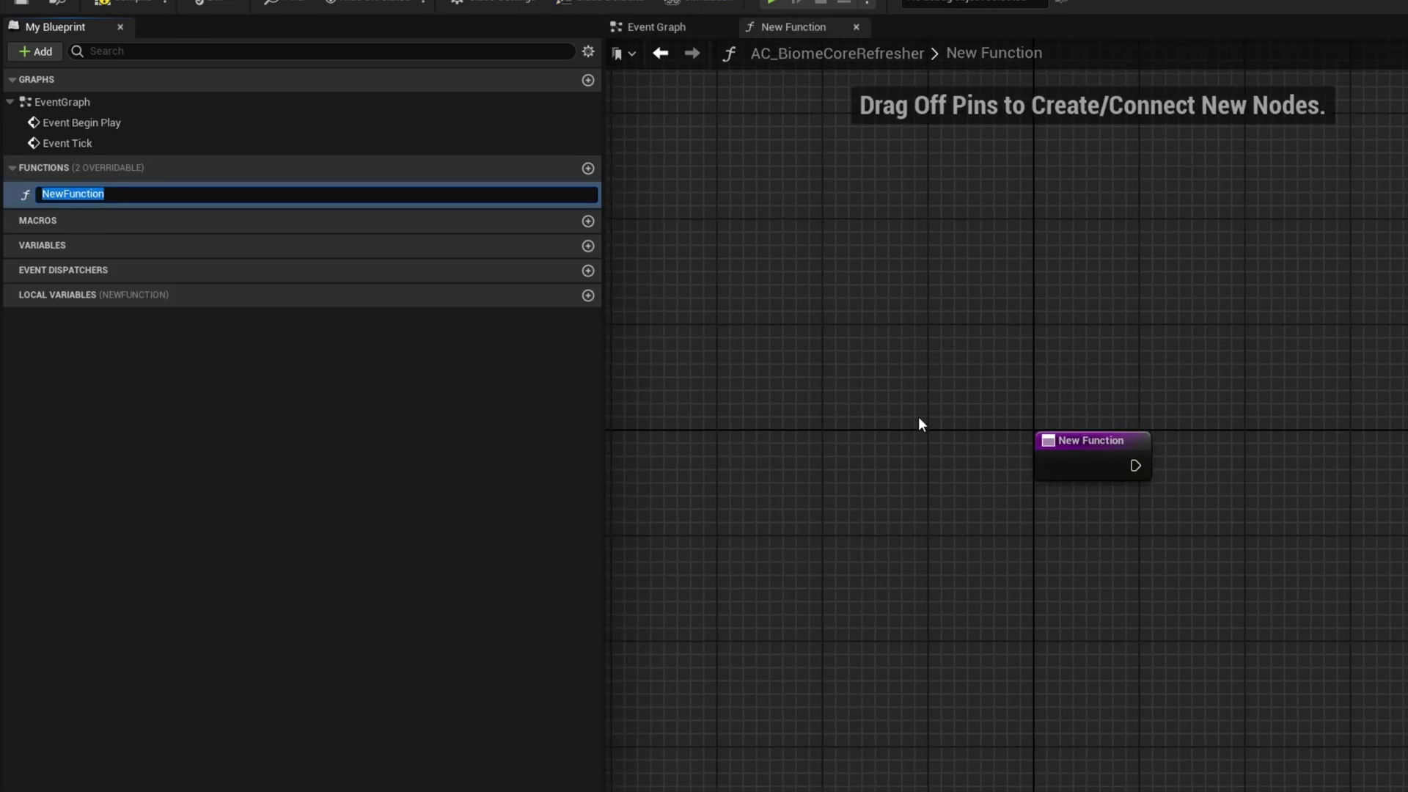
type("RefreshBiomeCore")
key("Return")
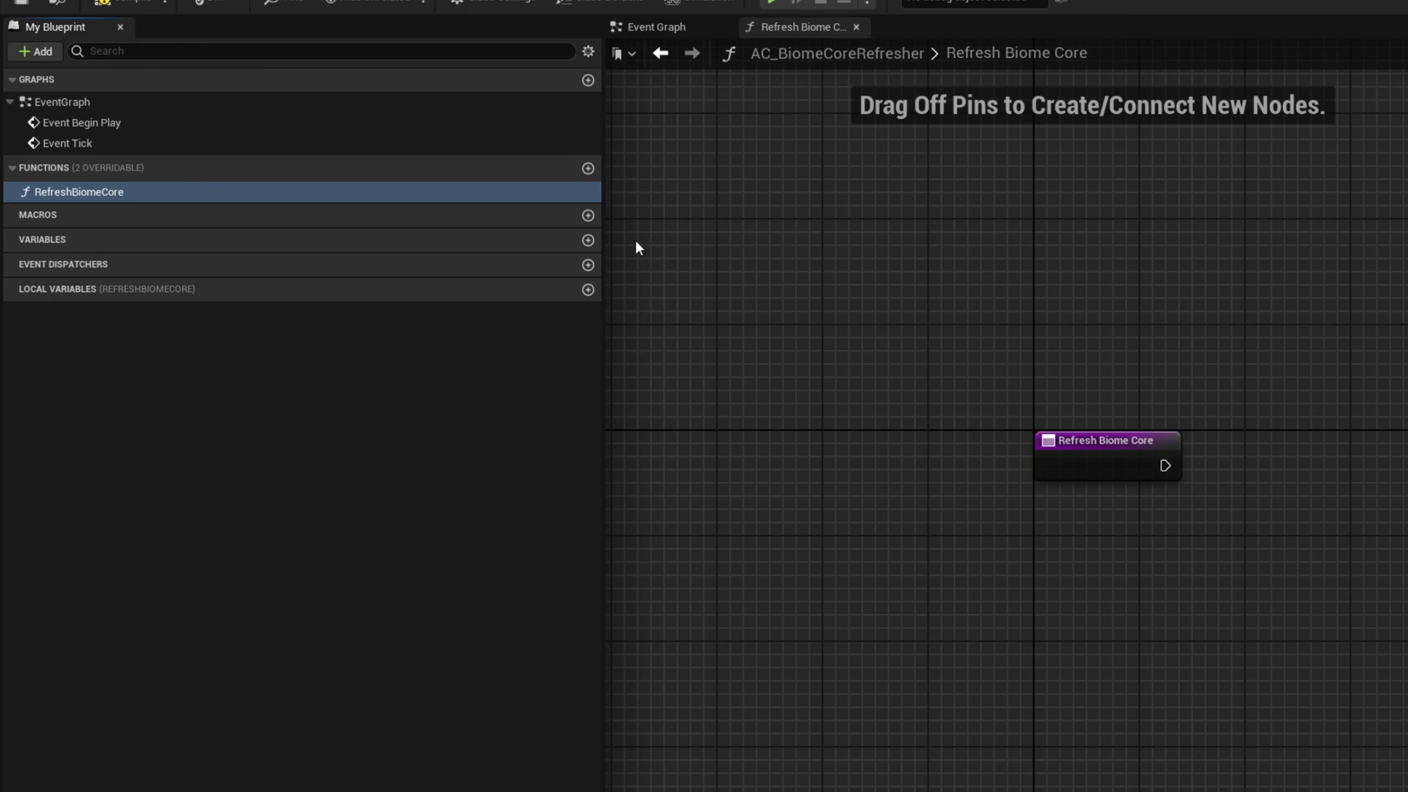
Step: Add a variable named BiomeCore of type BP PCGBiome Core Object Reference
left_click(587, 240)
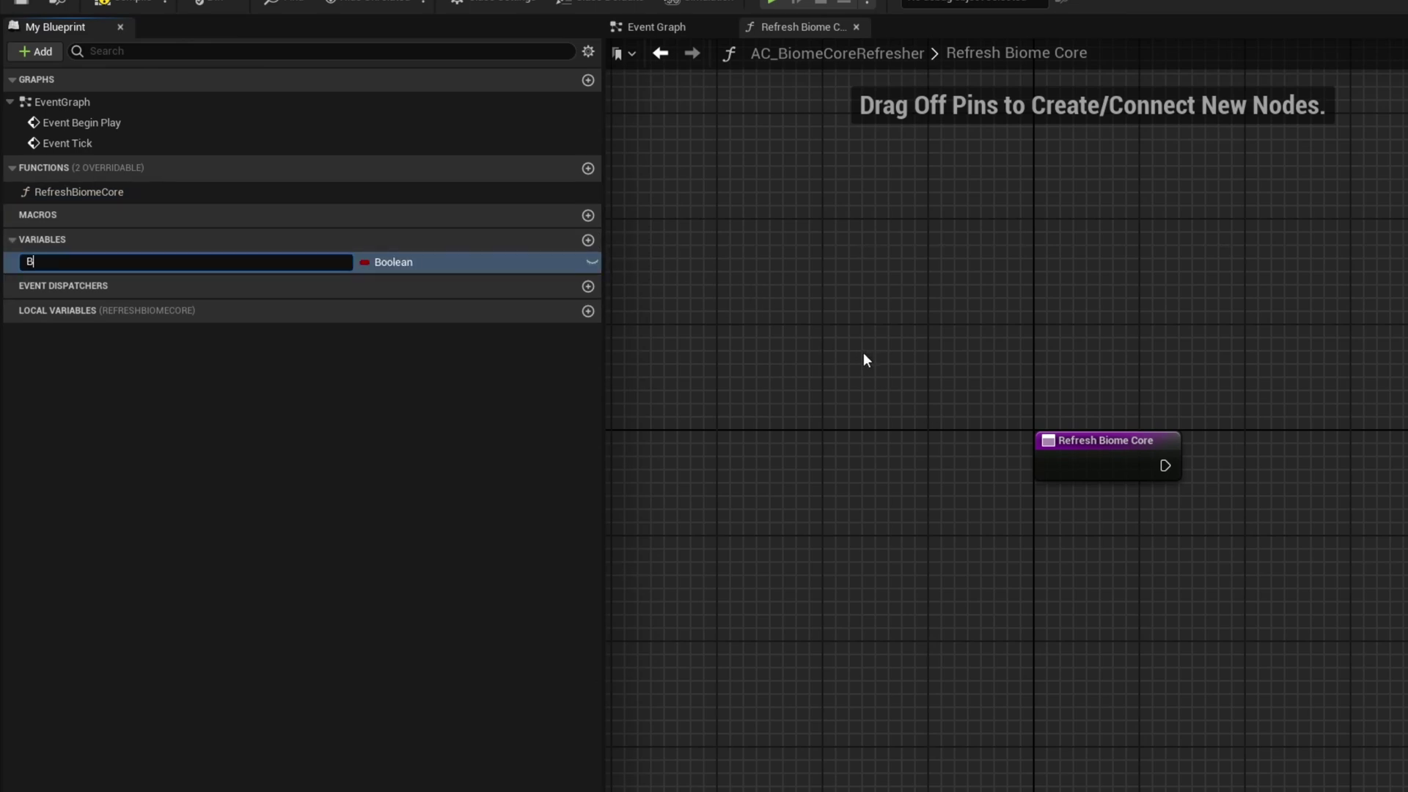
type("BiomeCore")
key("Return")
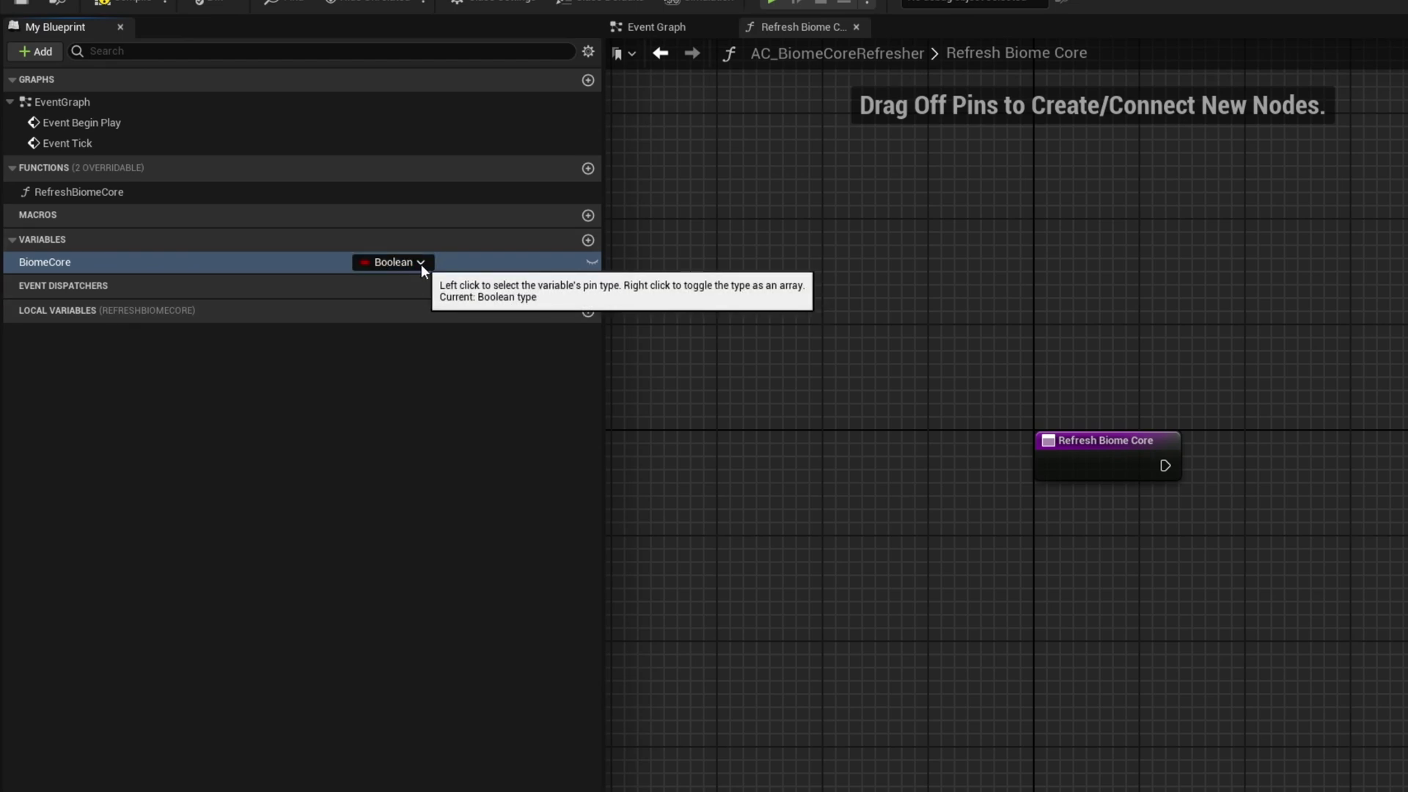
left_click(458, 707)
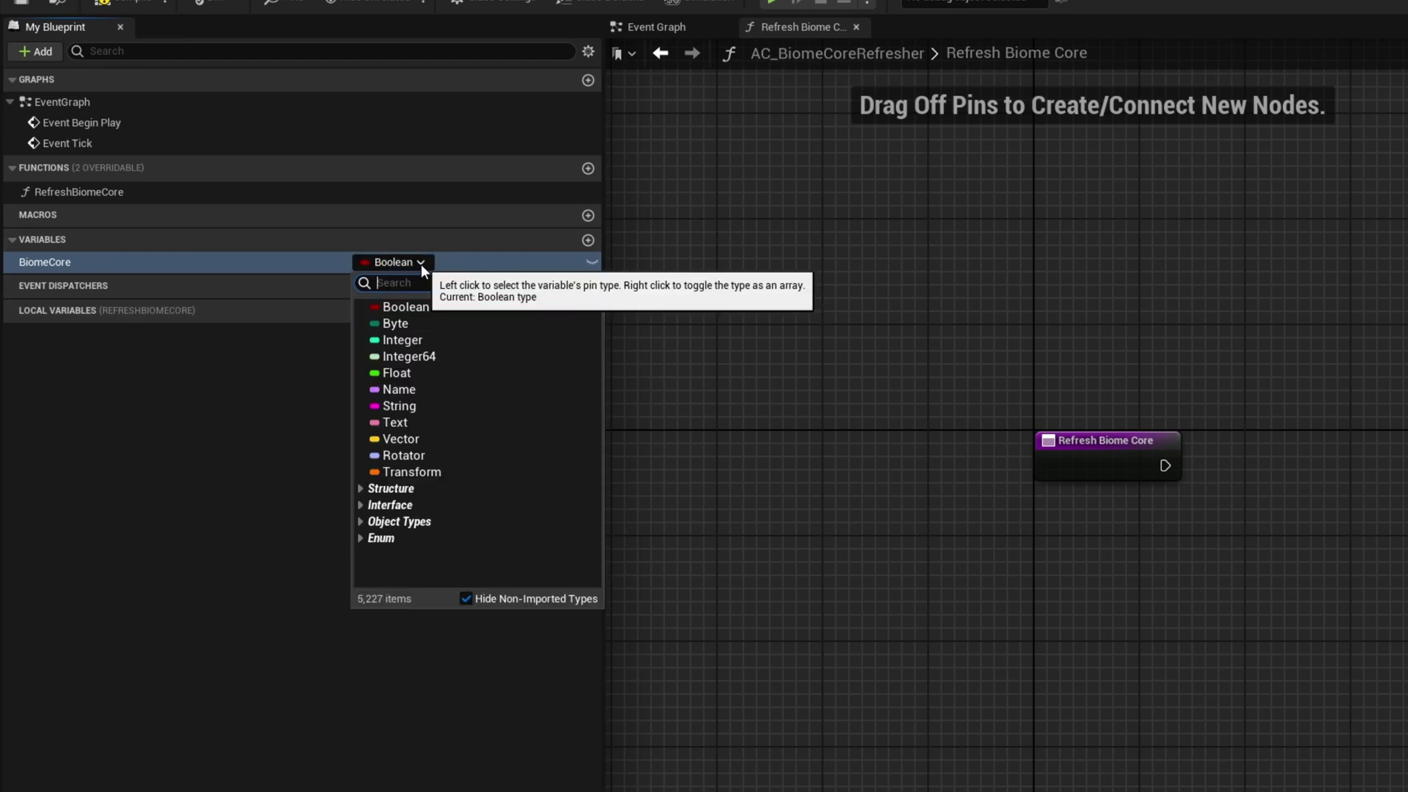
type("BP_PCG")
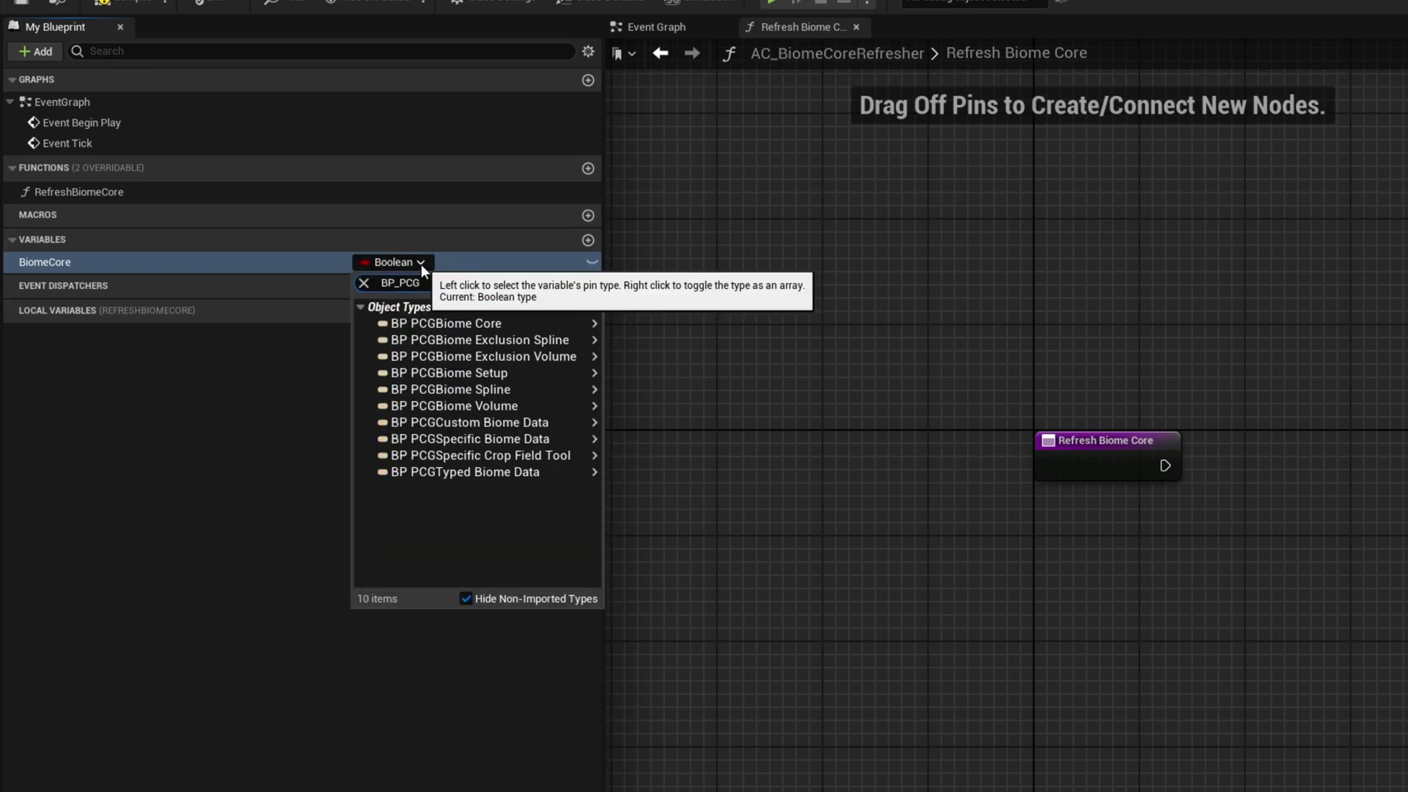
type("B")
mouse_move(528, 323)
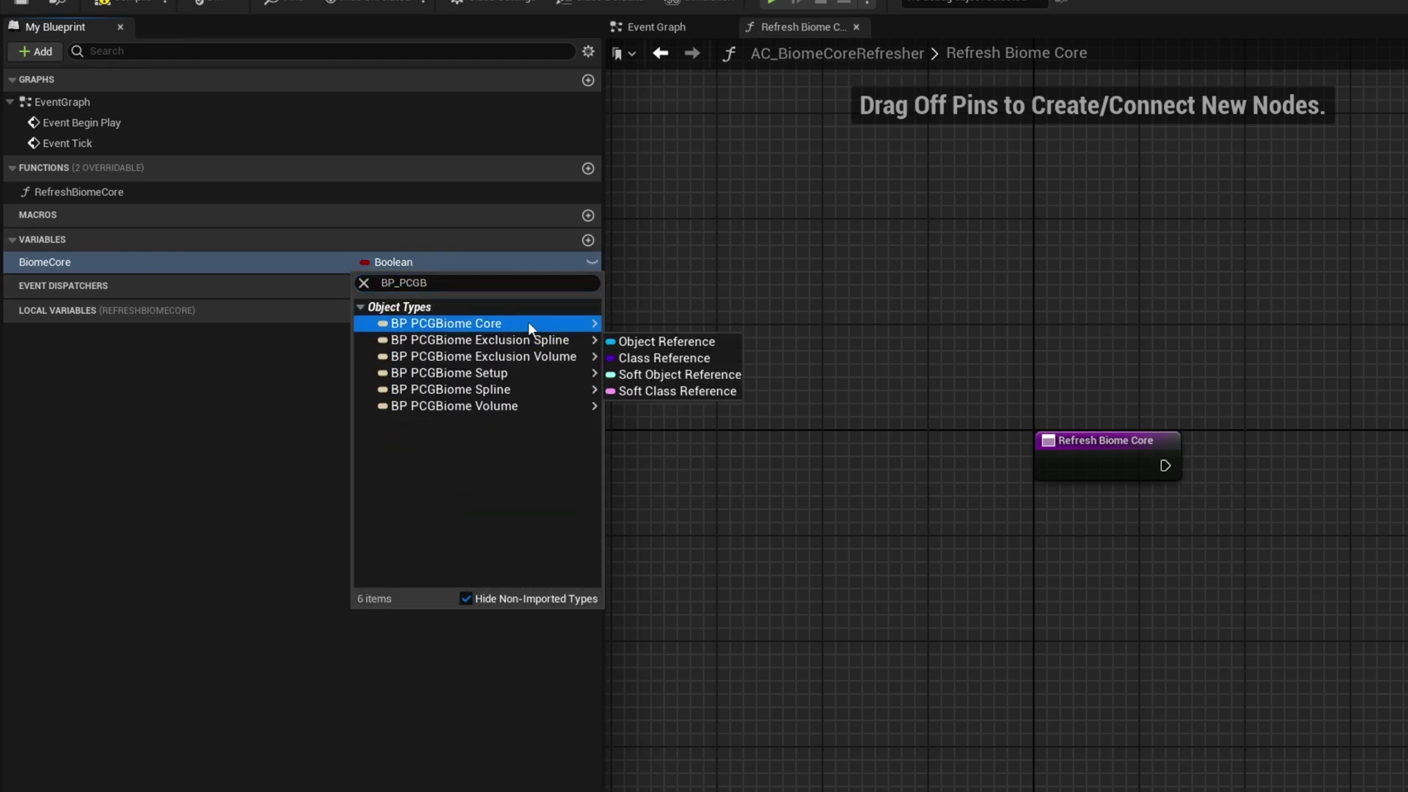
left_click(638, 324)
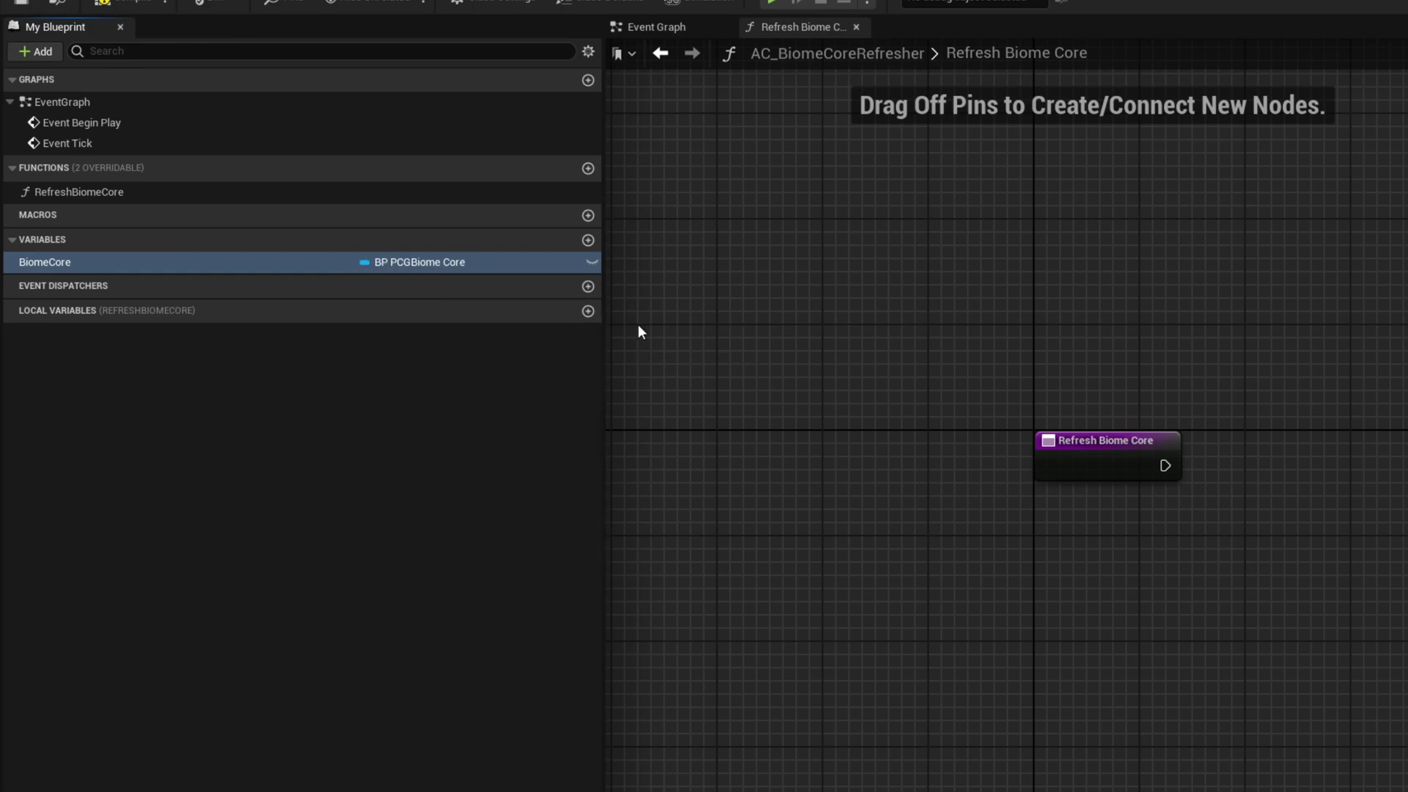
Step: Make the BiomeCore variable instance editable and place its getter below the Refresh Biome Core entry node
left_click(592, 263)
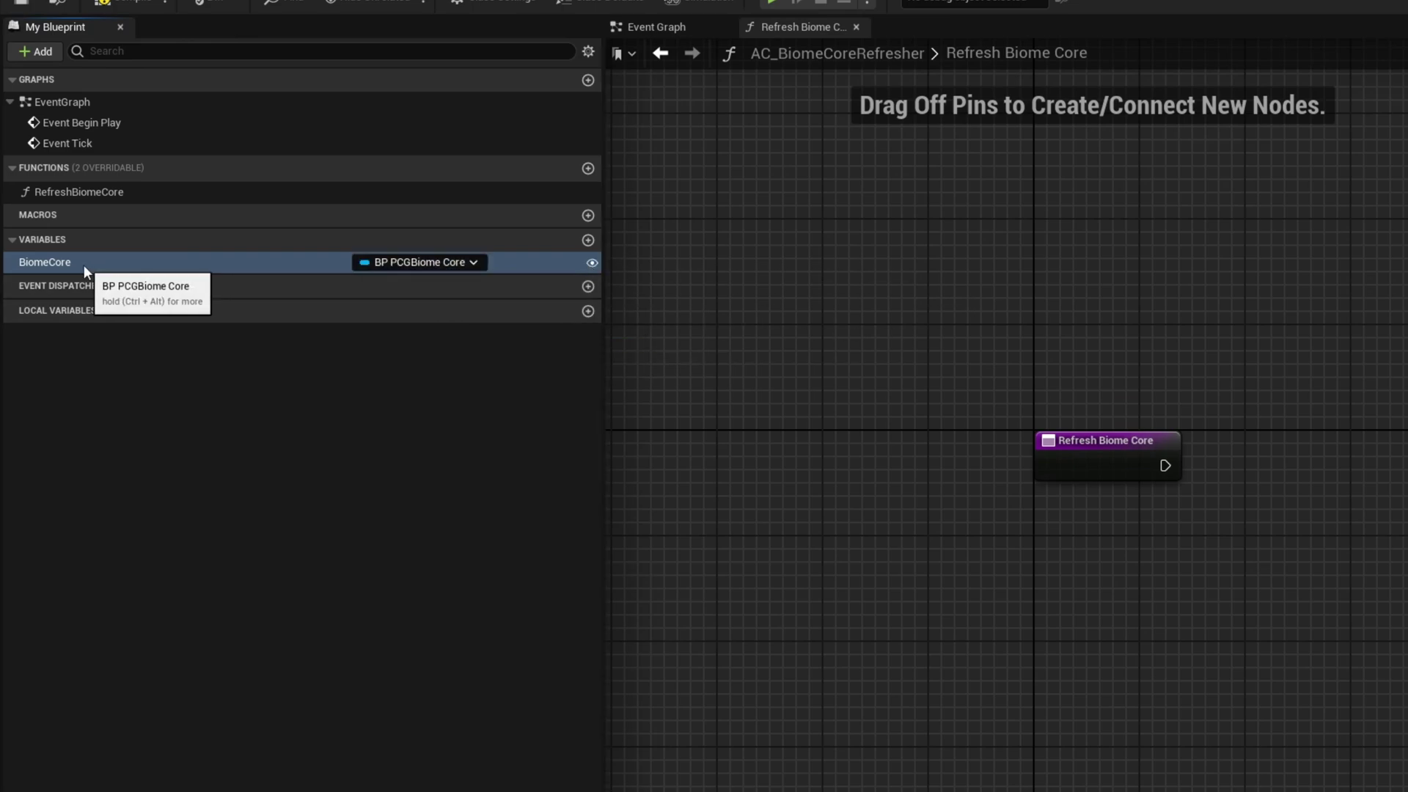
left_click_drag(85, 268, 1057, 557, "ctrl")
right_click_drag(1265, 522, 1019, 532)
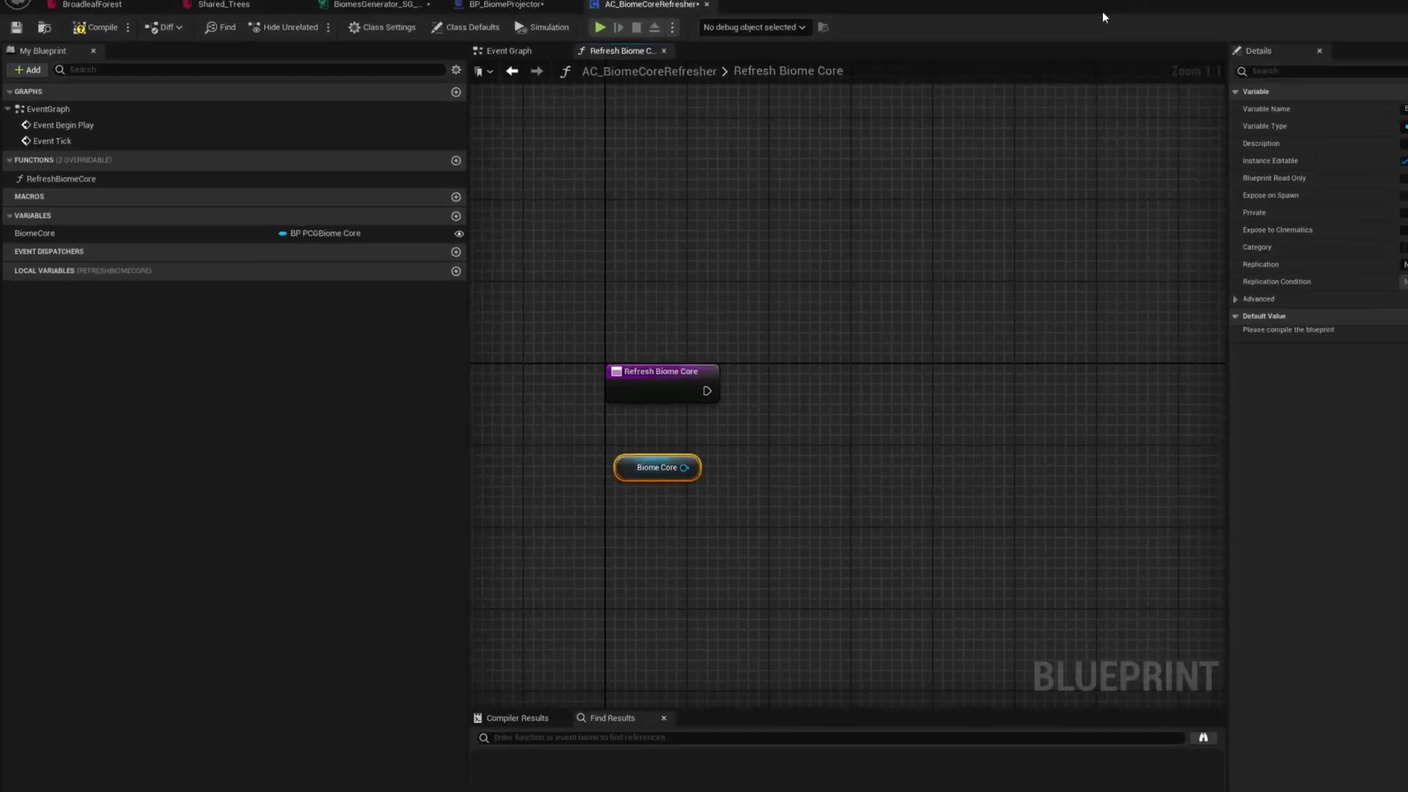
Step: Locate the BiomeCore component of BP_PCGBiomeCore in the level and add a node getting that component from the Biome Core reference
double_click(1101, 11)
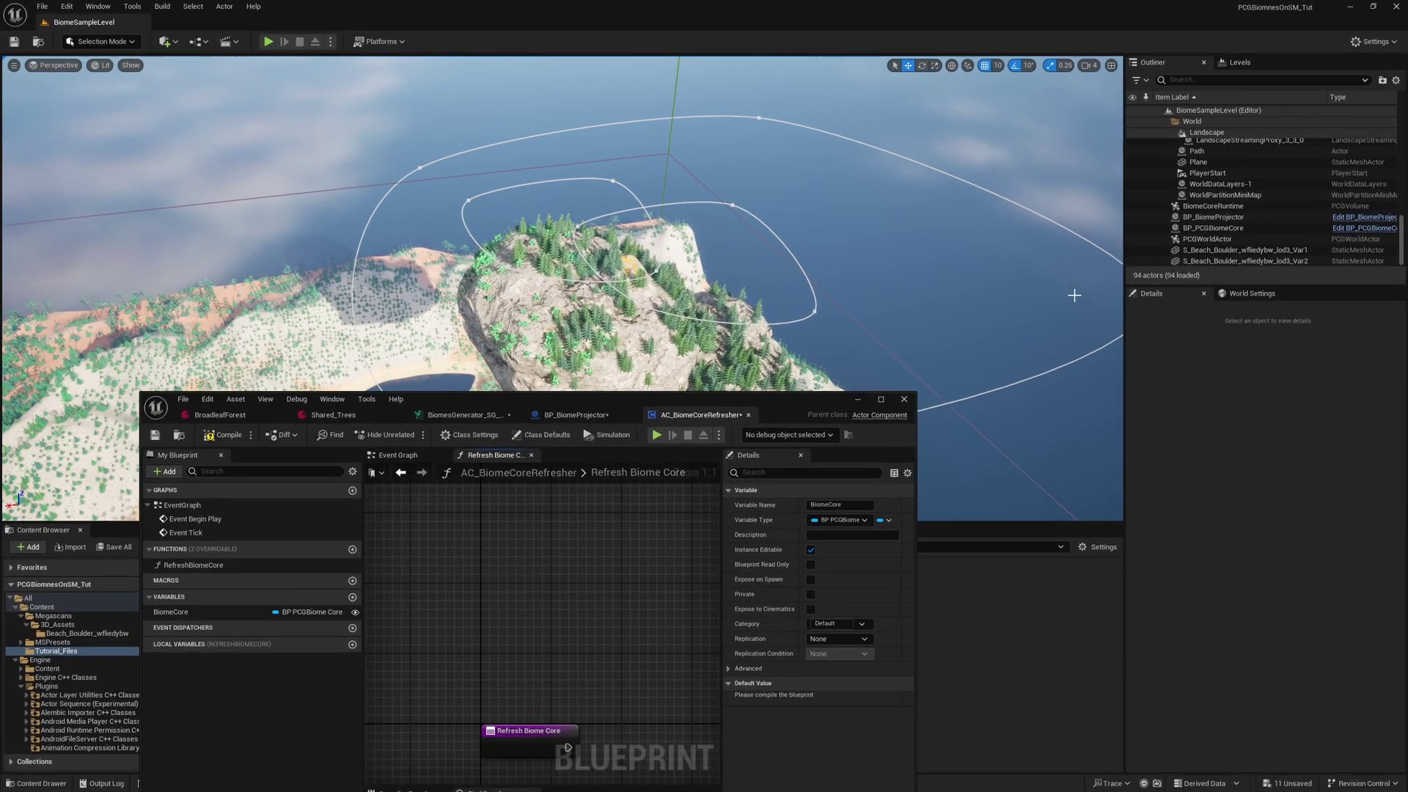
left_click(1246, 229)
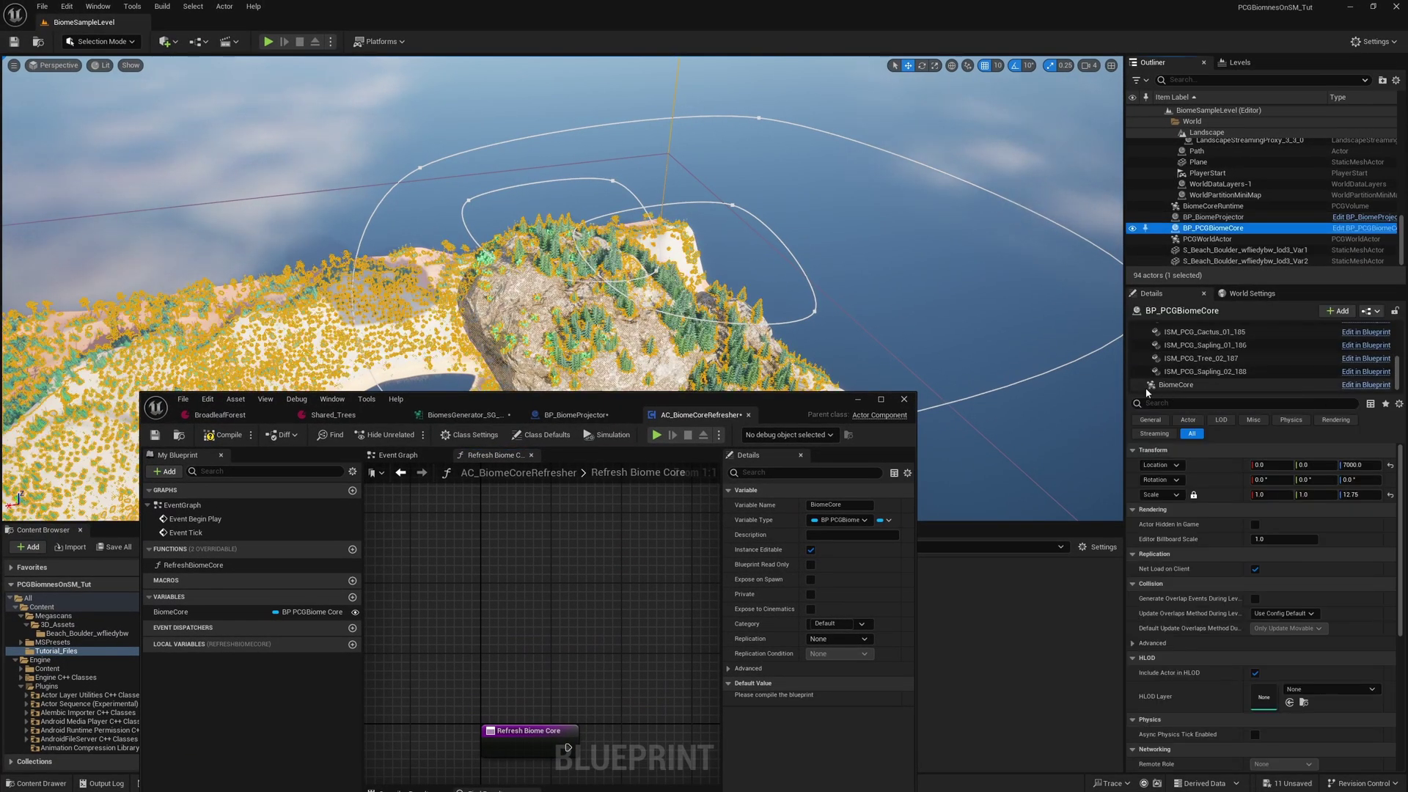
left_click(1157, 387)
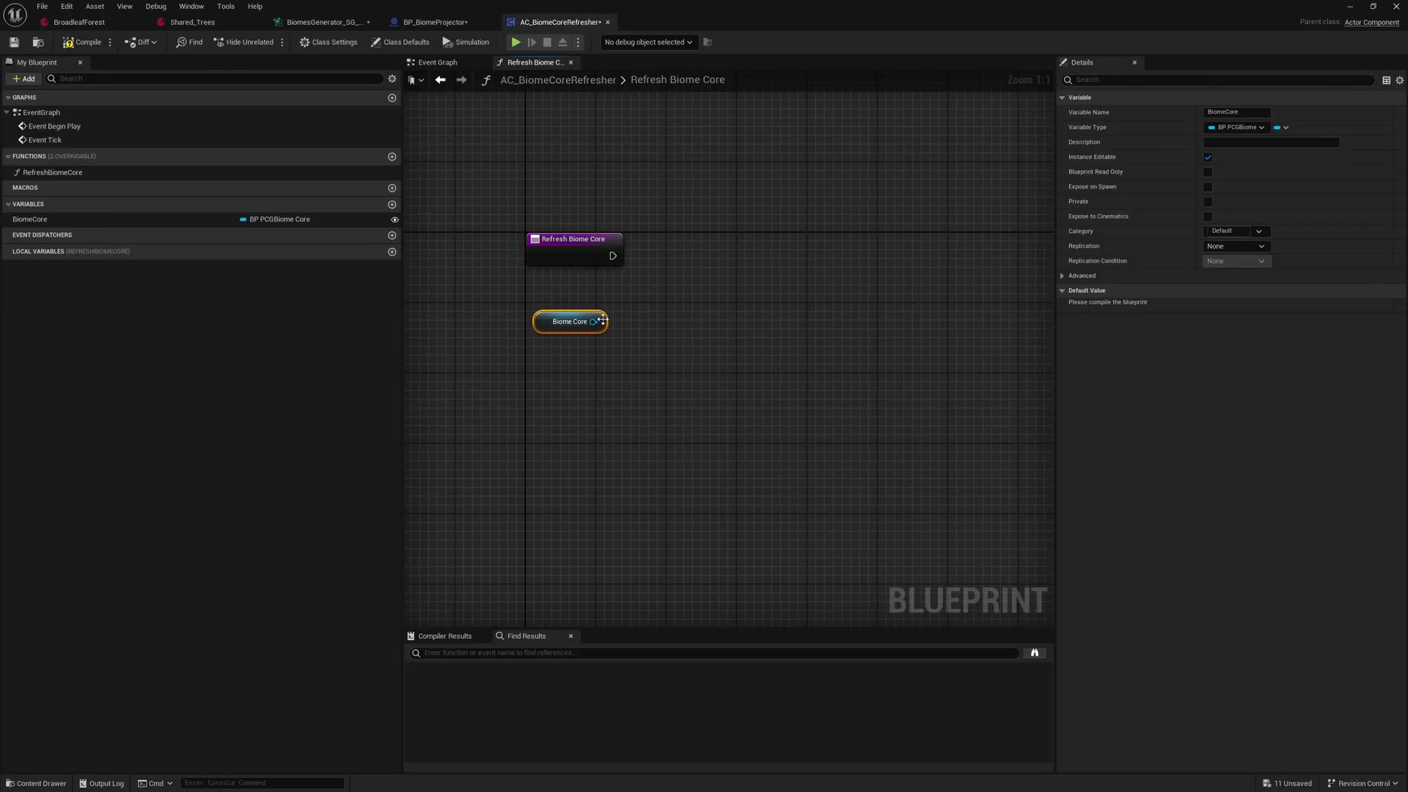
left_click_drag(602, 321, 669, 324)
type("get biome")
key("Down")
key("Down")
key("Down")
key("Return")
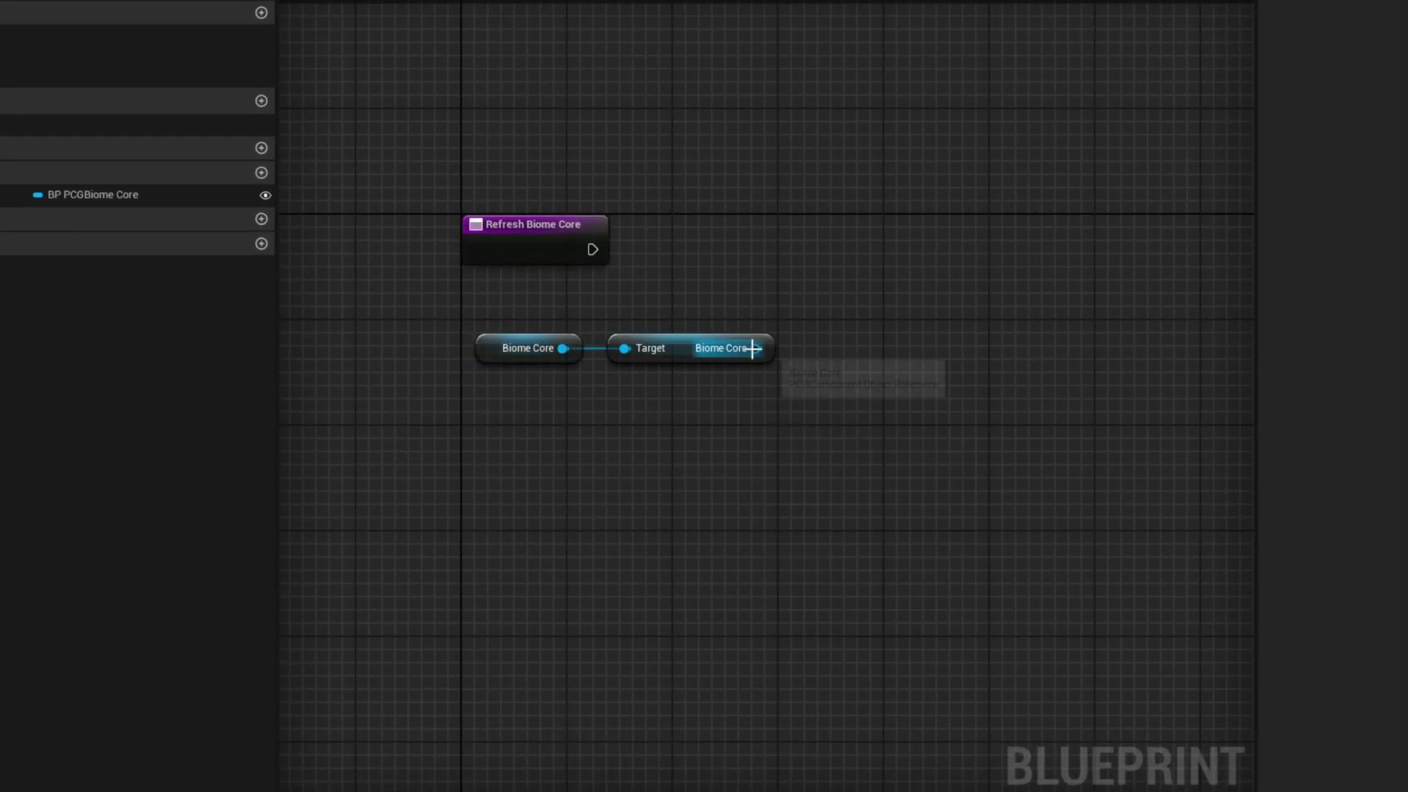
Step: Call Generate on the Biome Core component and connect its execution to the Refresh Biome Core entry node
left_click_drag(752, 348, 865, 261)
type("gene")
key("Return")
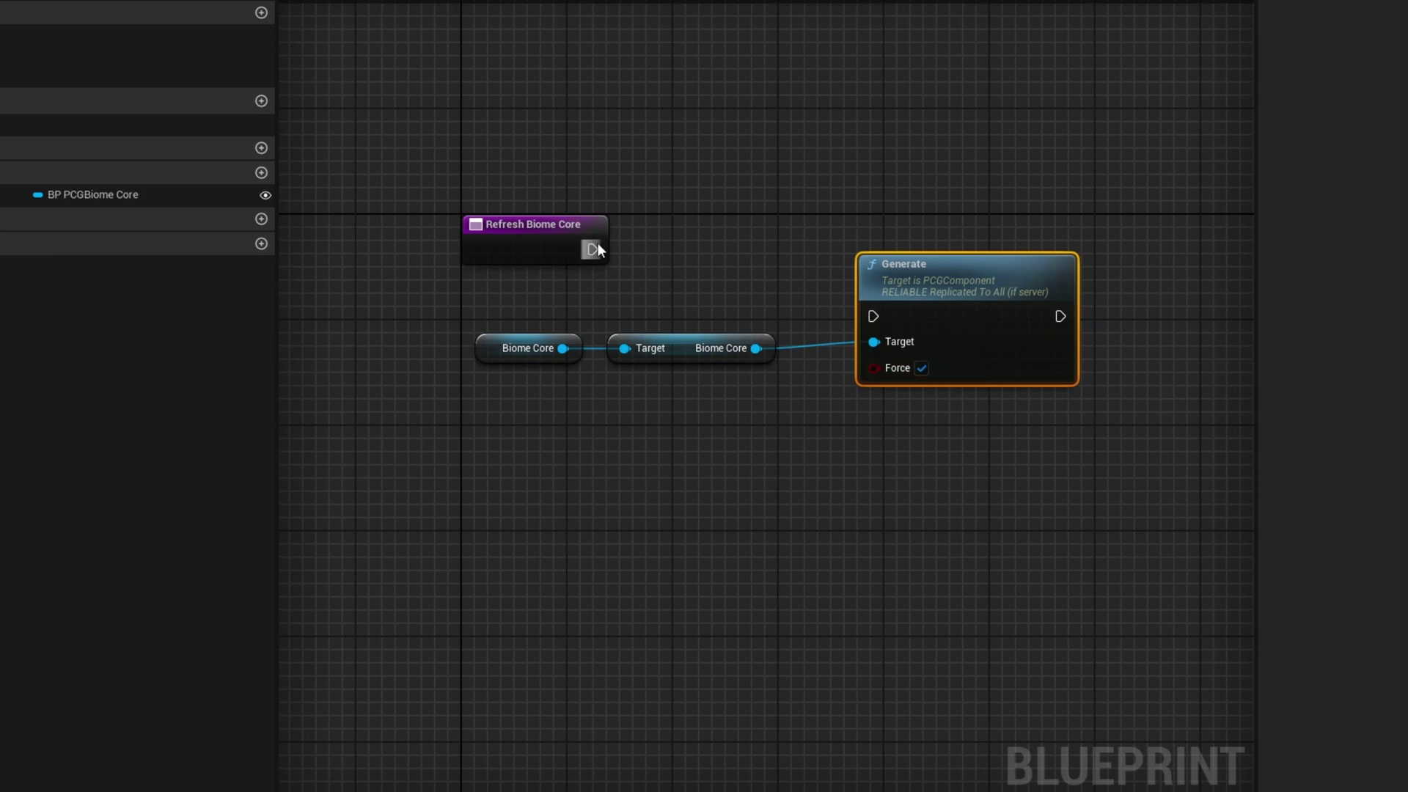
left_click_drag(593, 248, 874, 316)
left_click_drag(874, 316, 873, 316)
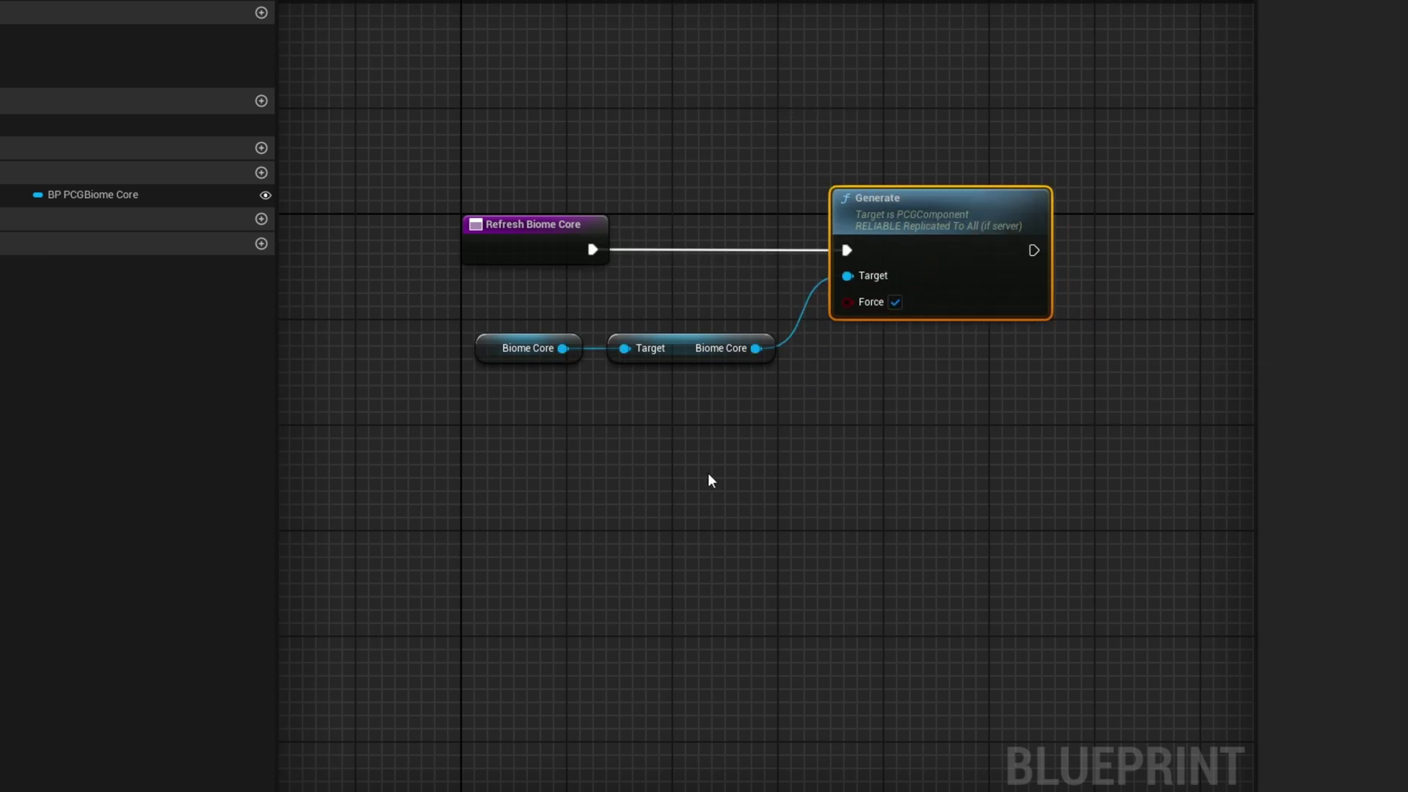
Step: Move the two Biome Core getter nodes up slightly, closer to the function's entry node
left_click_drag(706, 472, 546, 337)
left_click_drag(688, 359, 687, 345)
left_click(621, 293)
Step: Enable Call In Editor for the RefreshBiomeCore function and compile the Blueprint
left_click(540, 241)
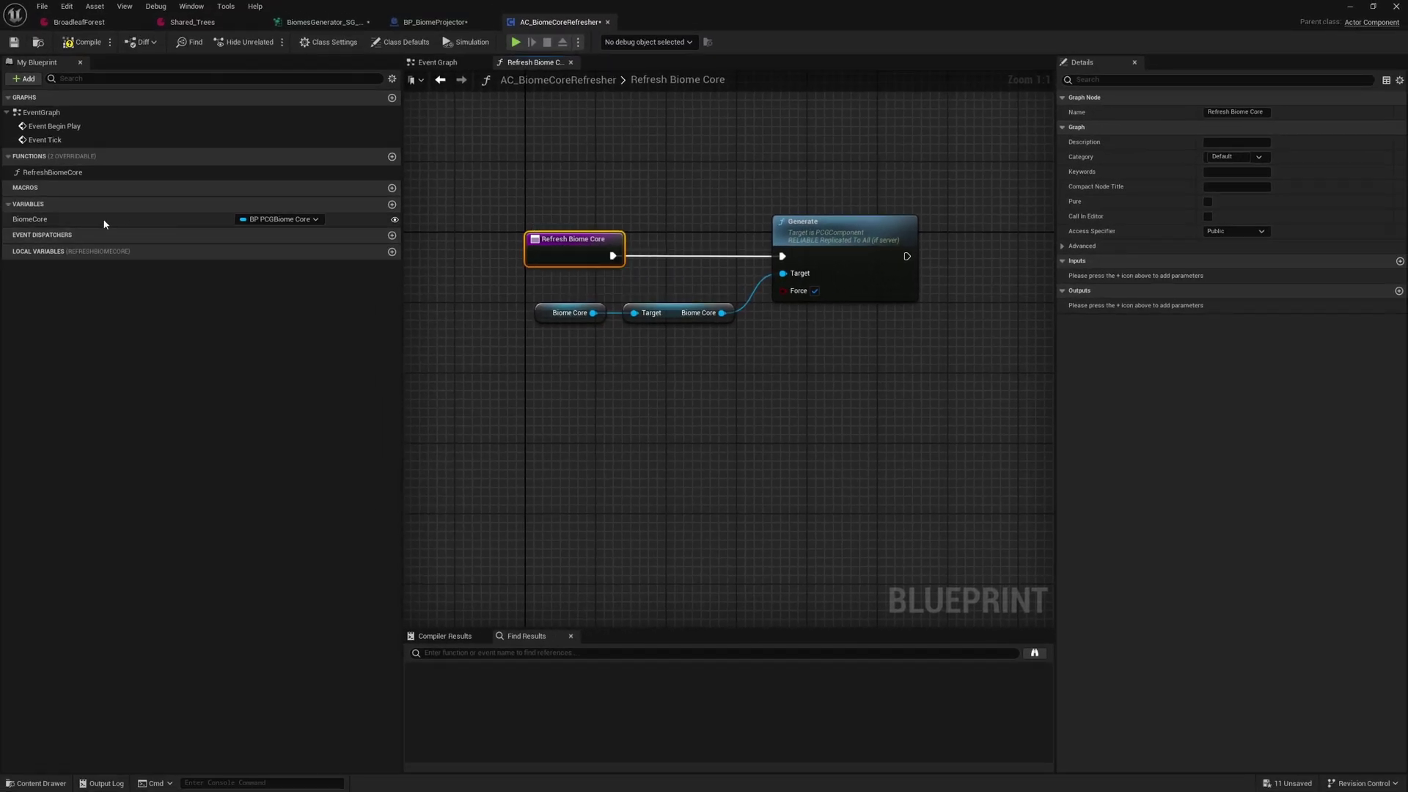
left_click(63, 173)
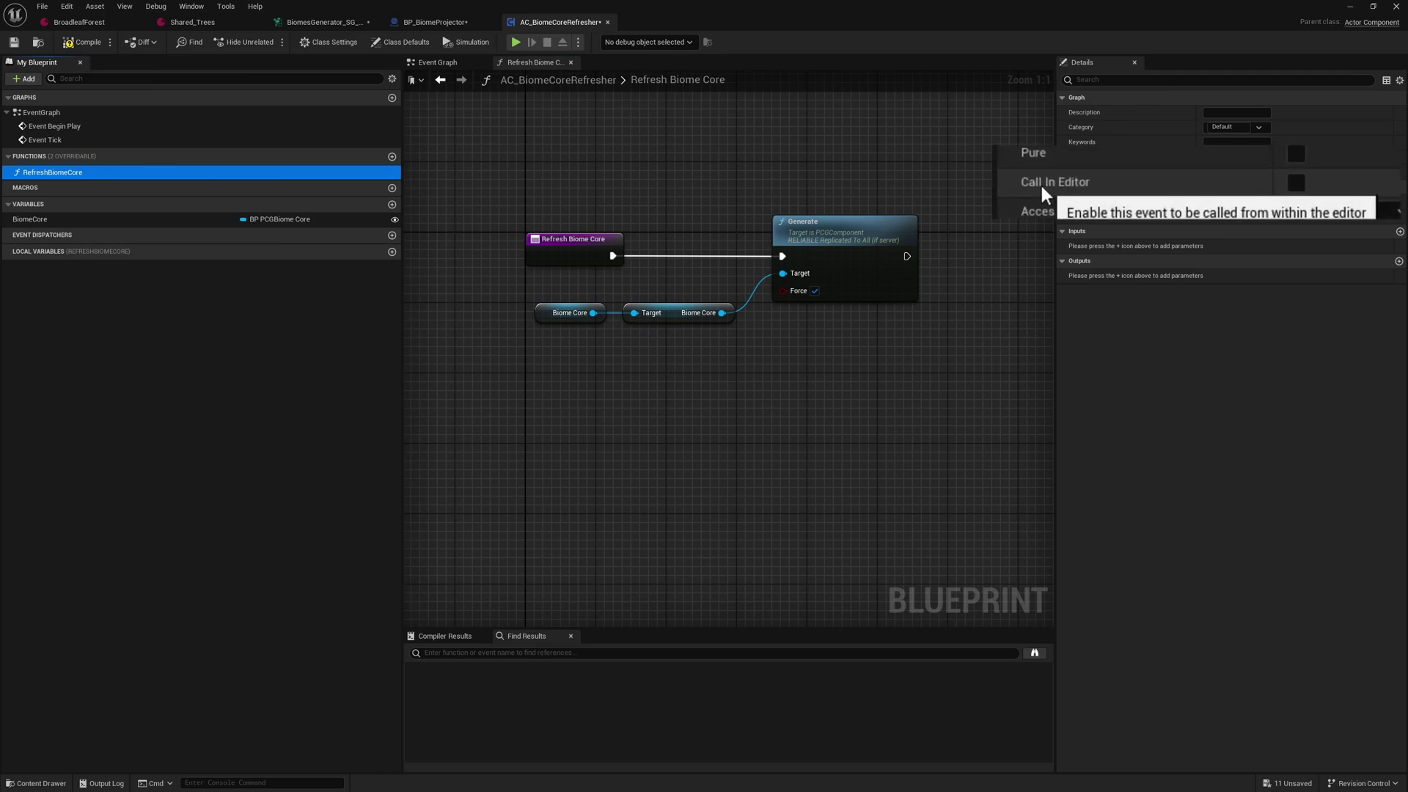
left_click(1304, 183)
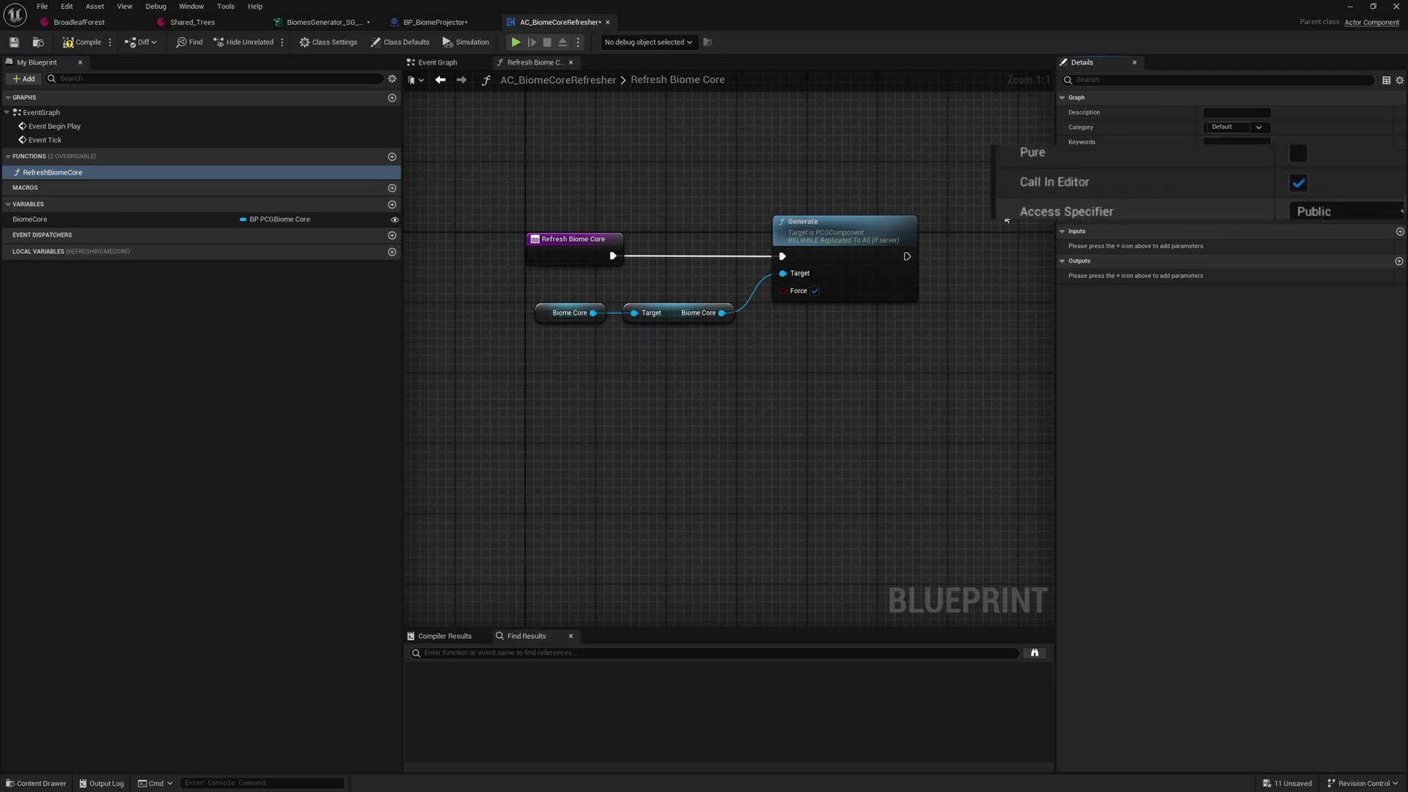
left_click(70, 42)
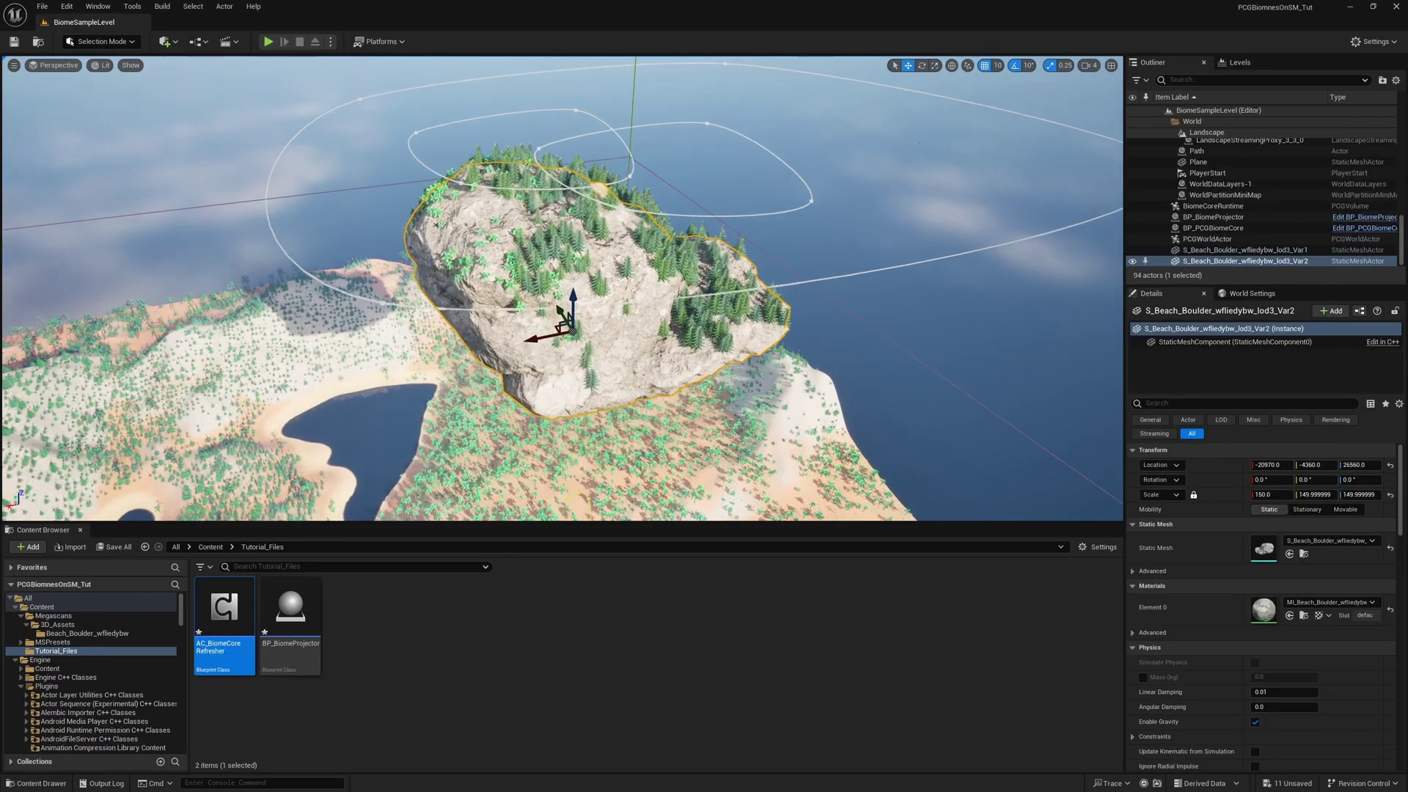
right_click_drag(629, 312, 630, 313)
key("q")
right_click_drag(659, 266, 664, 268)
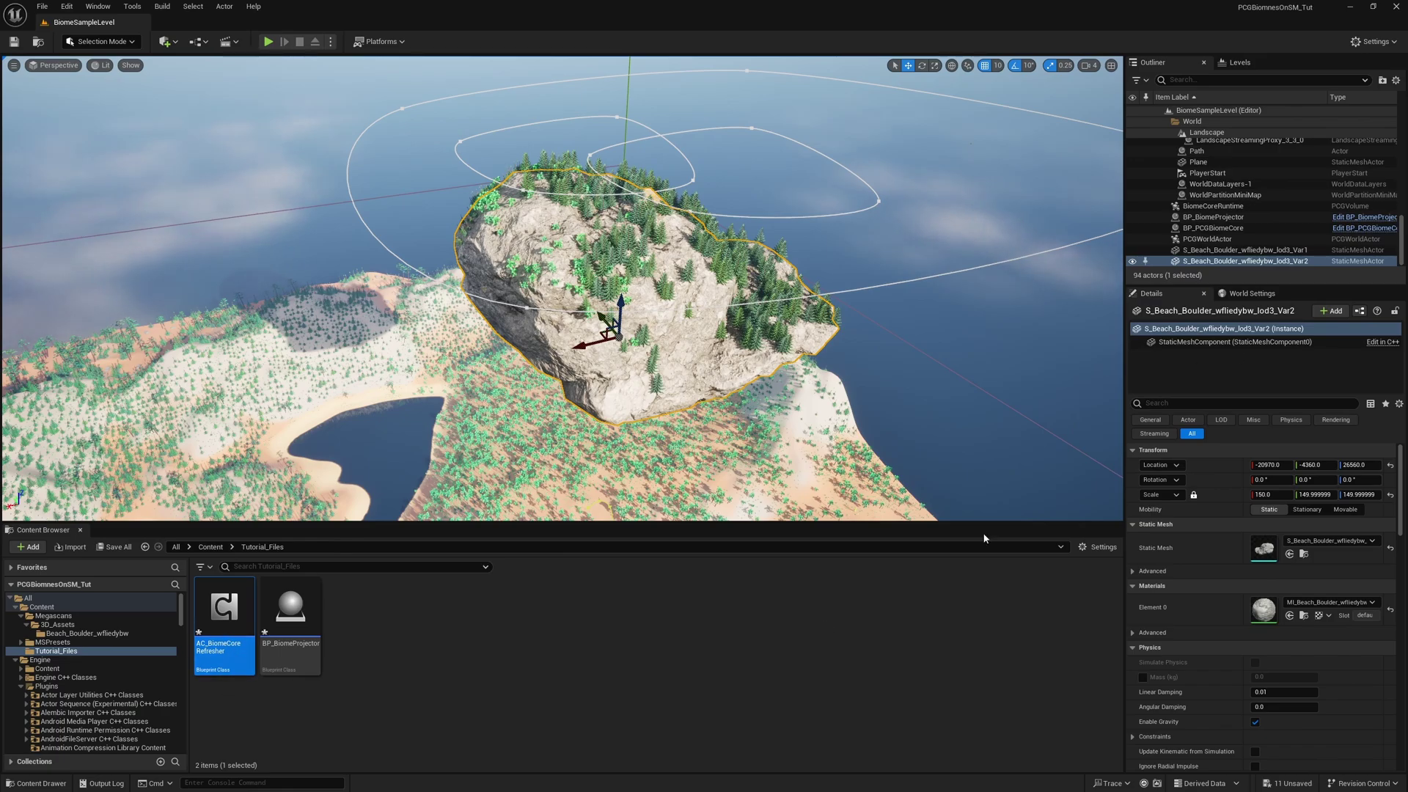
left_click(1331, 311)
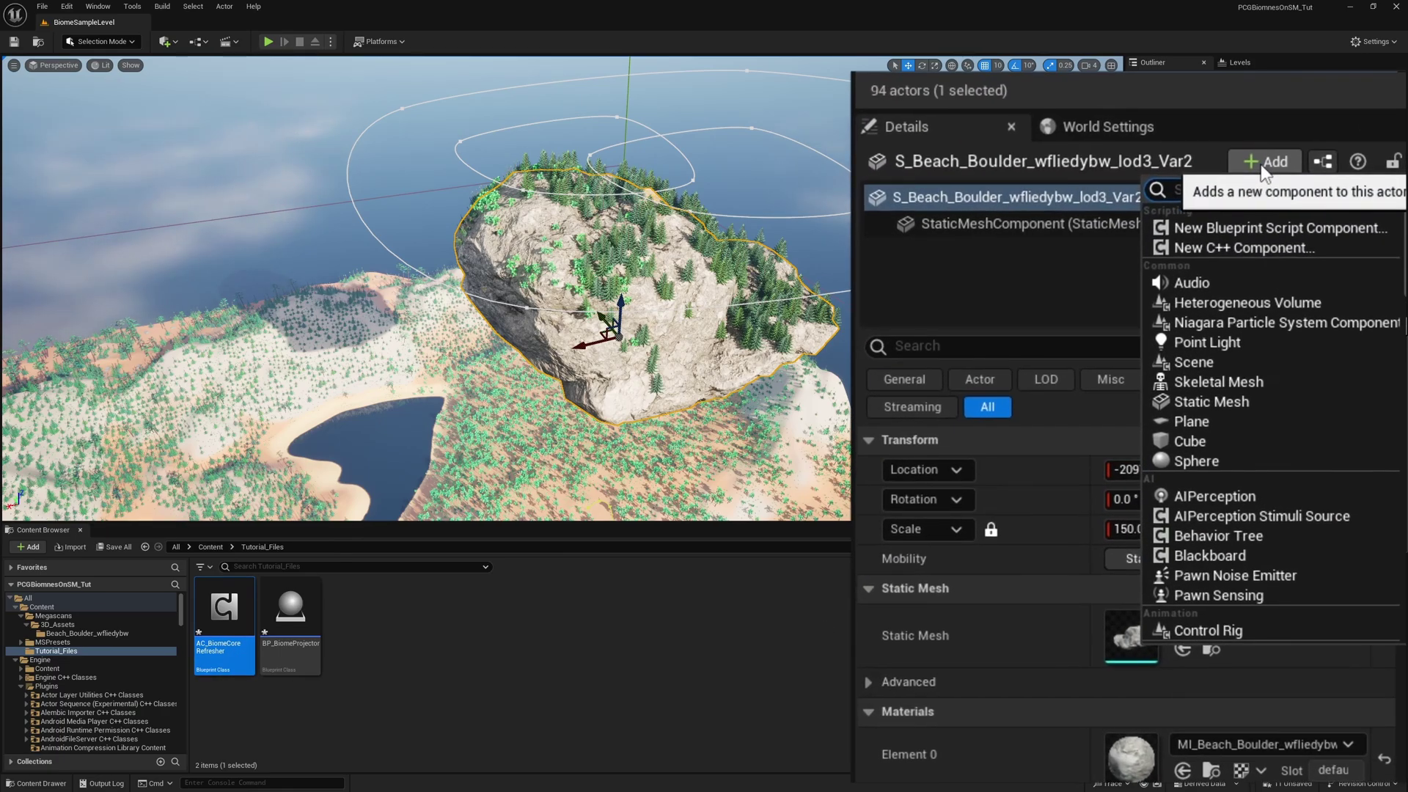
type("refre")
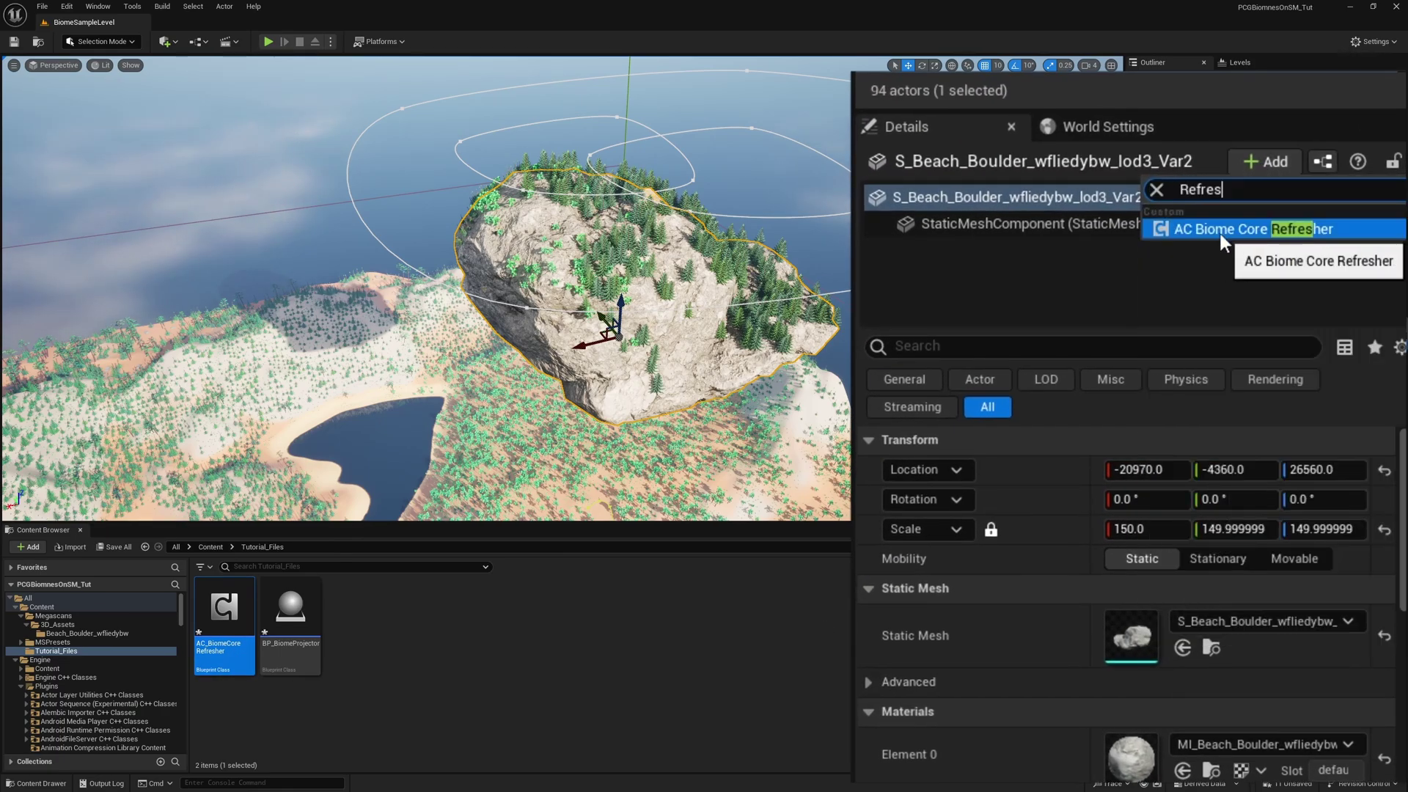
key("Escape")
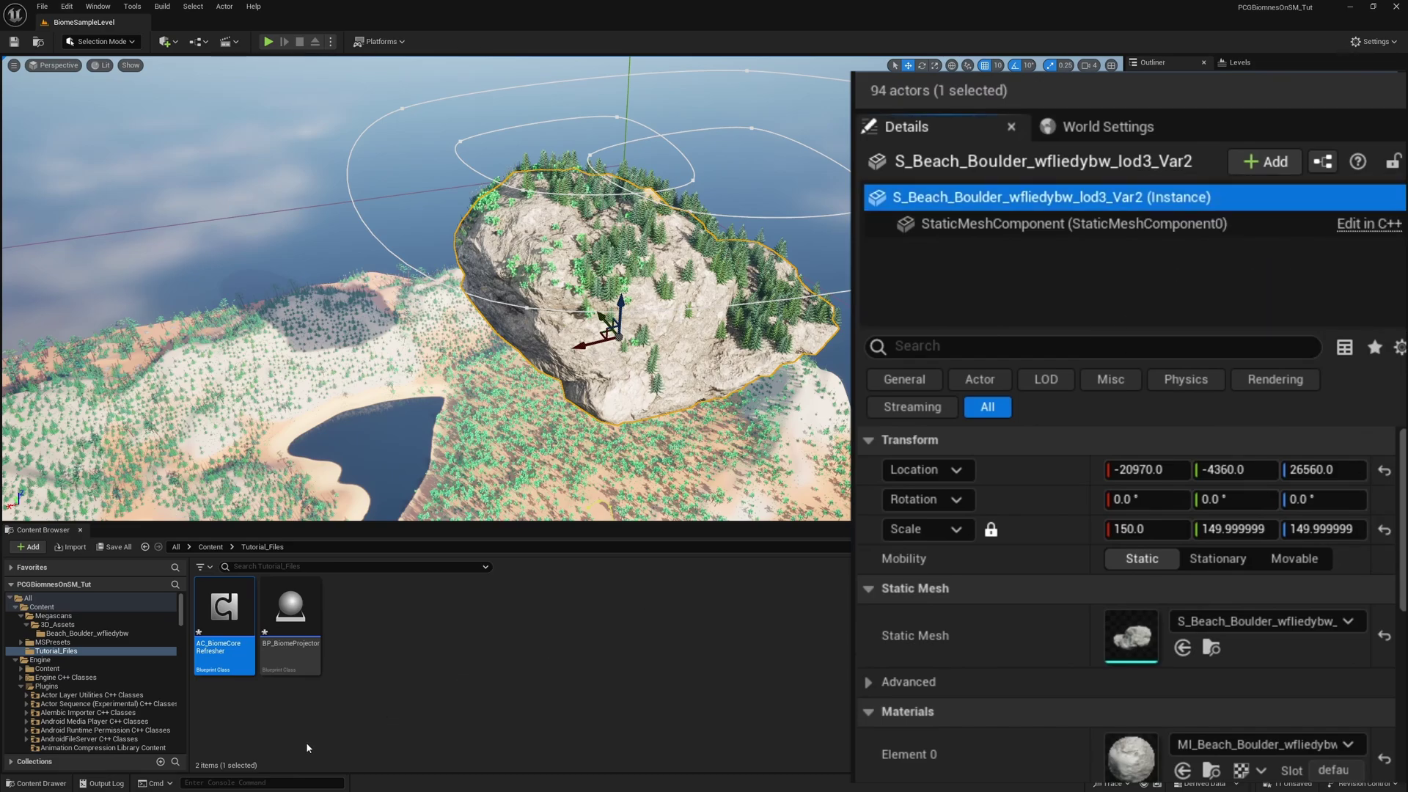
Step: Add the AC_BiomeCoreRefresher component to the selected S_Beach_Boulder Var2 actor and set its Biome Core to BP_PCGBiomeCore
left_click_drag(224, 615, 1096, 265)
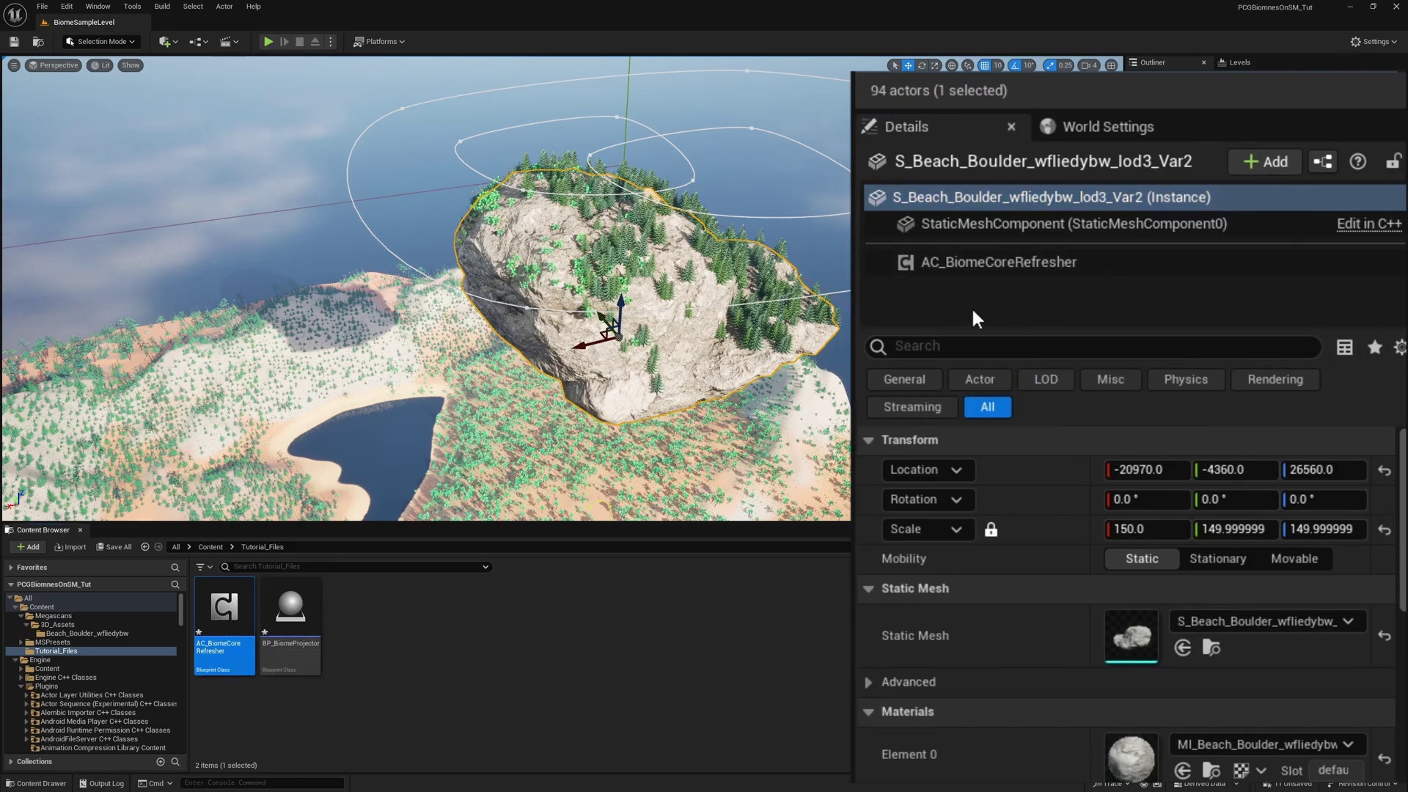
left_click(949, 265)
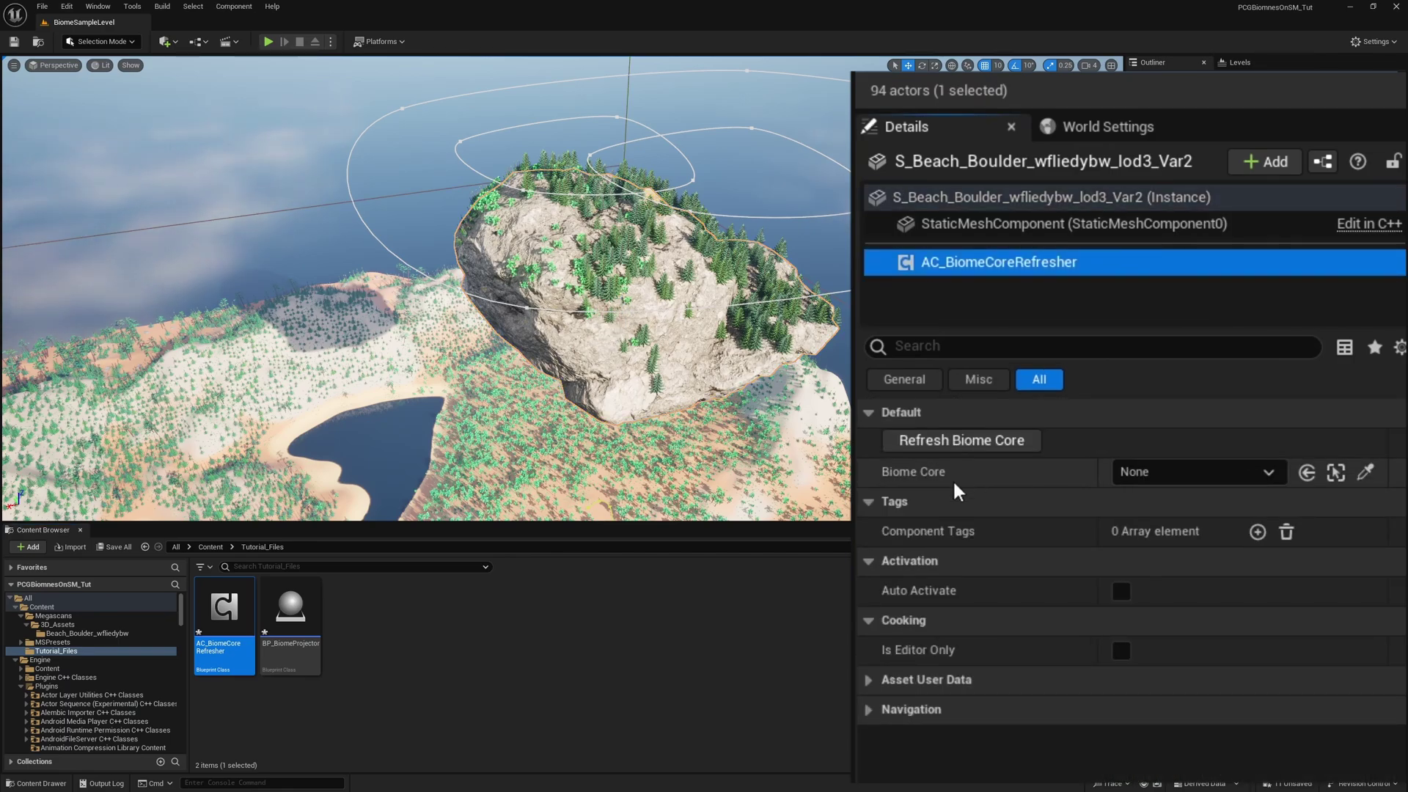
left_click(1367, 471)
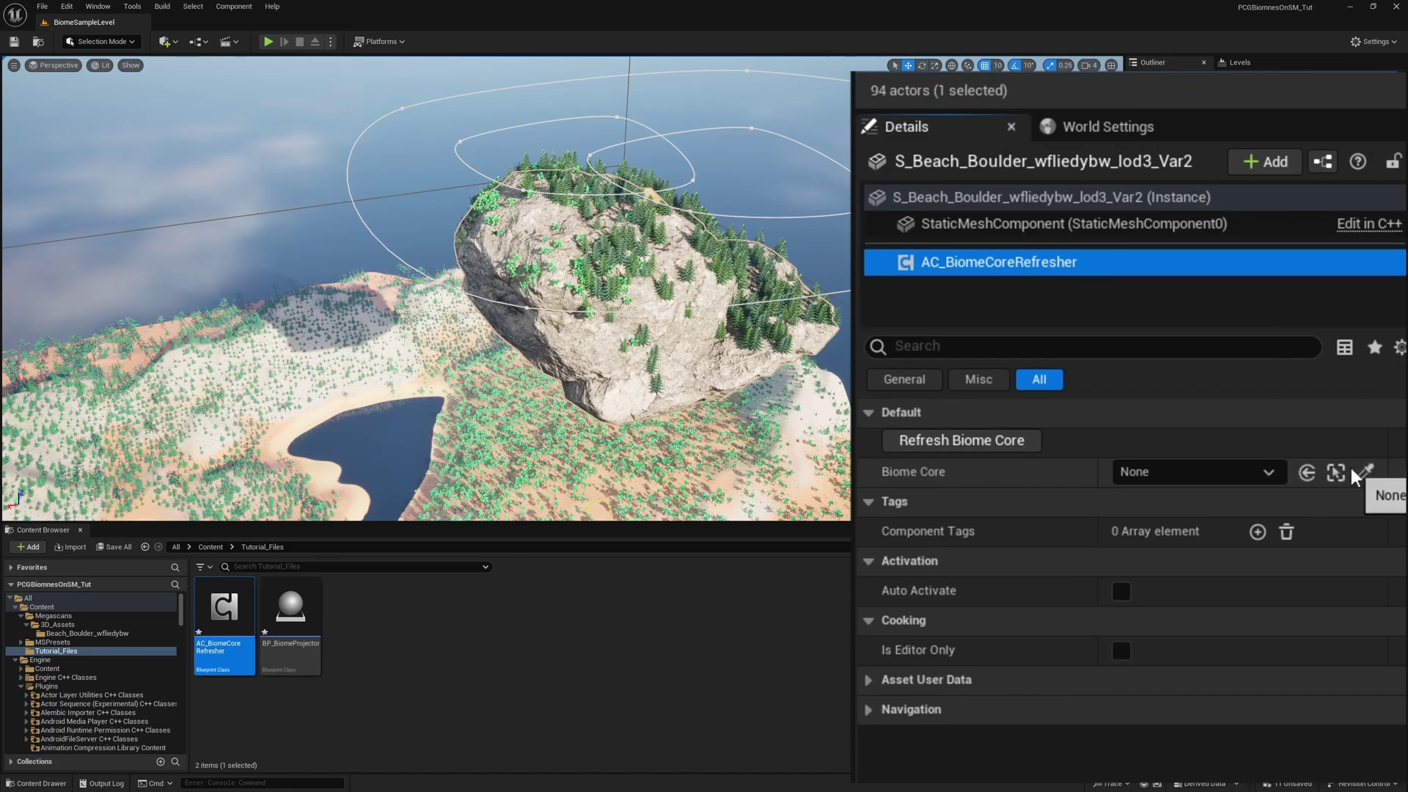
left_click(1172, 471)
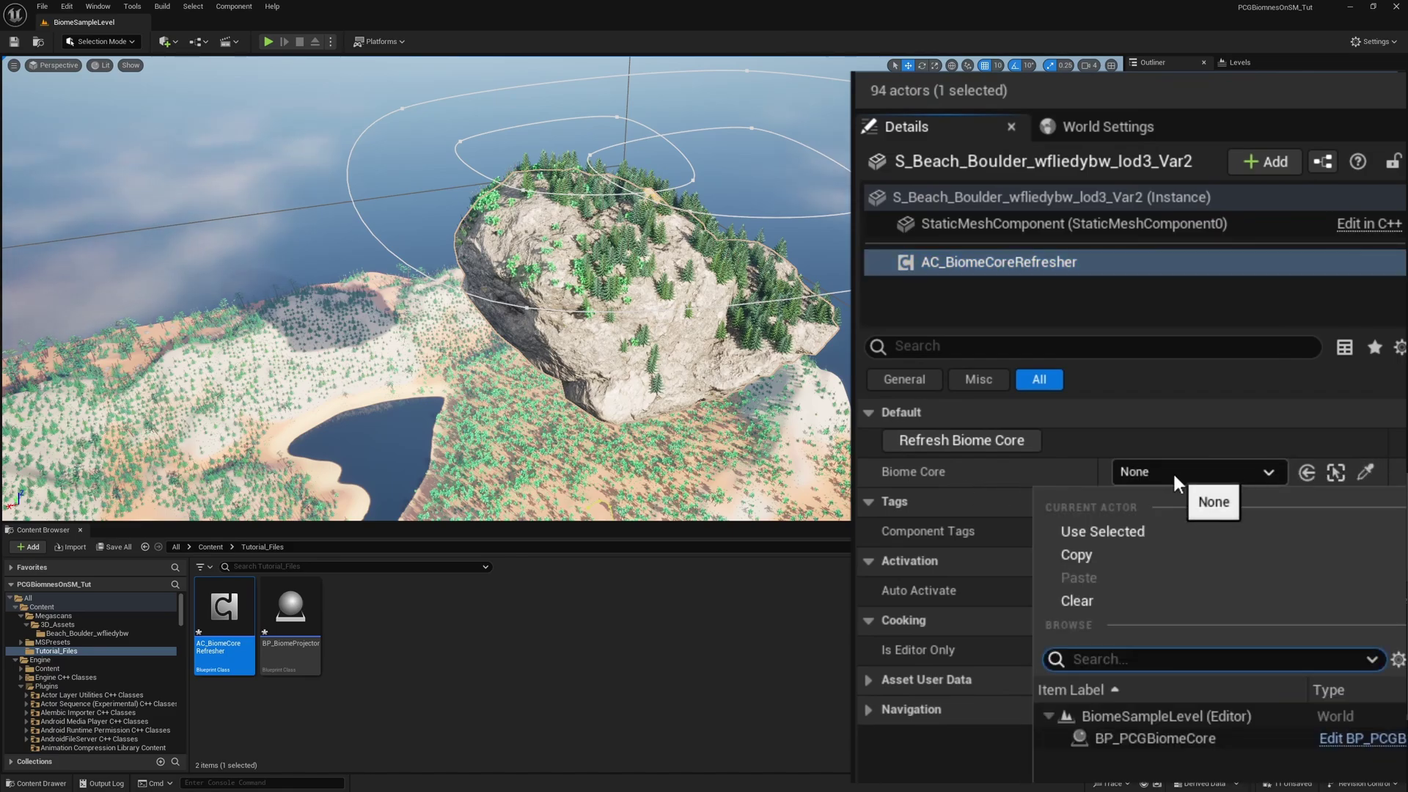
left_click(1147, 739)
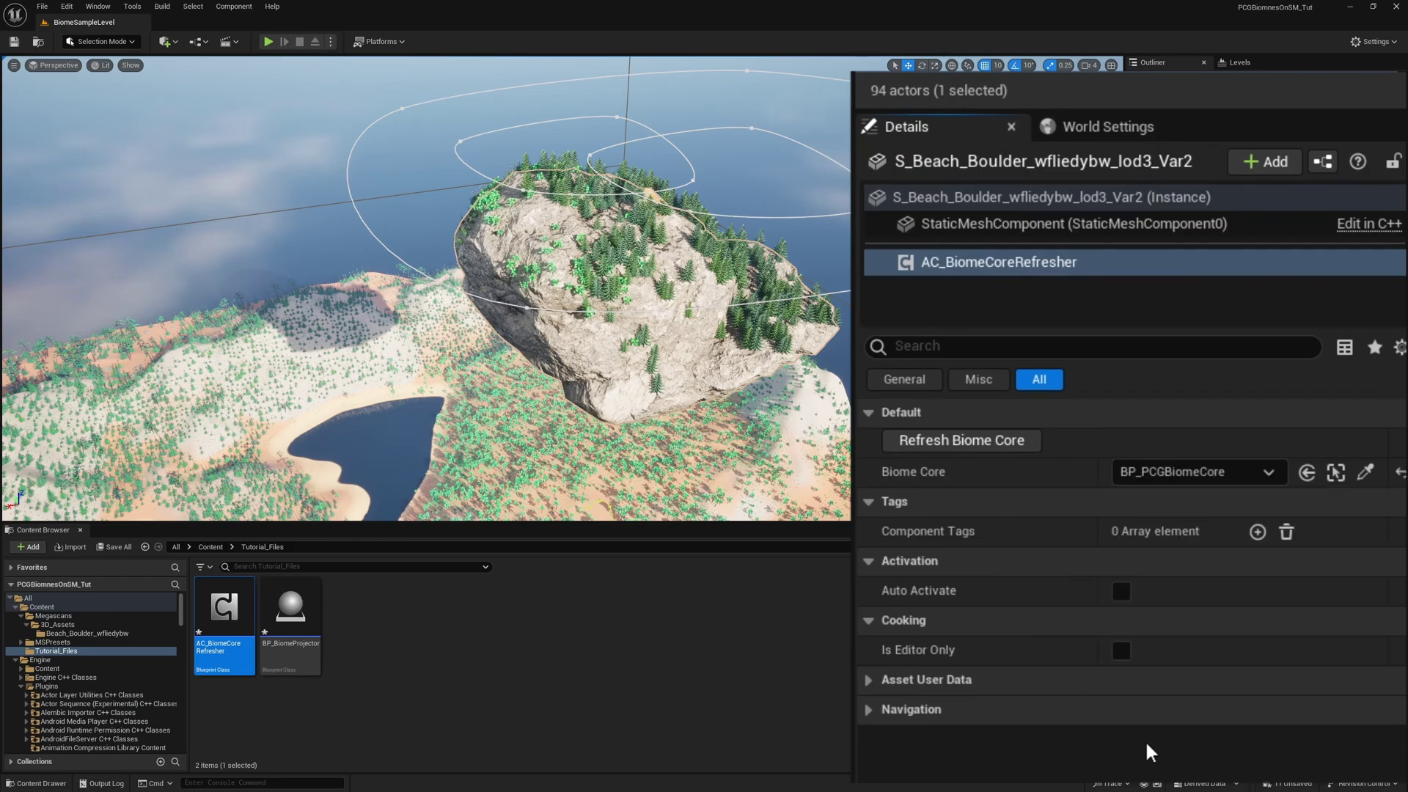
Step: Move the boulder along X to -22640 and rotate it to -40° on Y
left_click(610, 357)
left_click_drag(580, 348, 711, 313)
right_click_drag(711, 313, 759, 235)
key("a")
key("e")
left_click_drag(688, 360, 751, 364)
key("w")
mouse_move(696, 401)
left_mouse_down()
mouse_move(568, 396)
mouse_move(623, 345)
mouse_move(682, 389)
left_mouse_up()
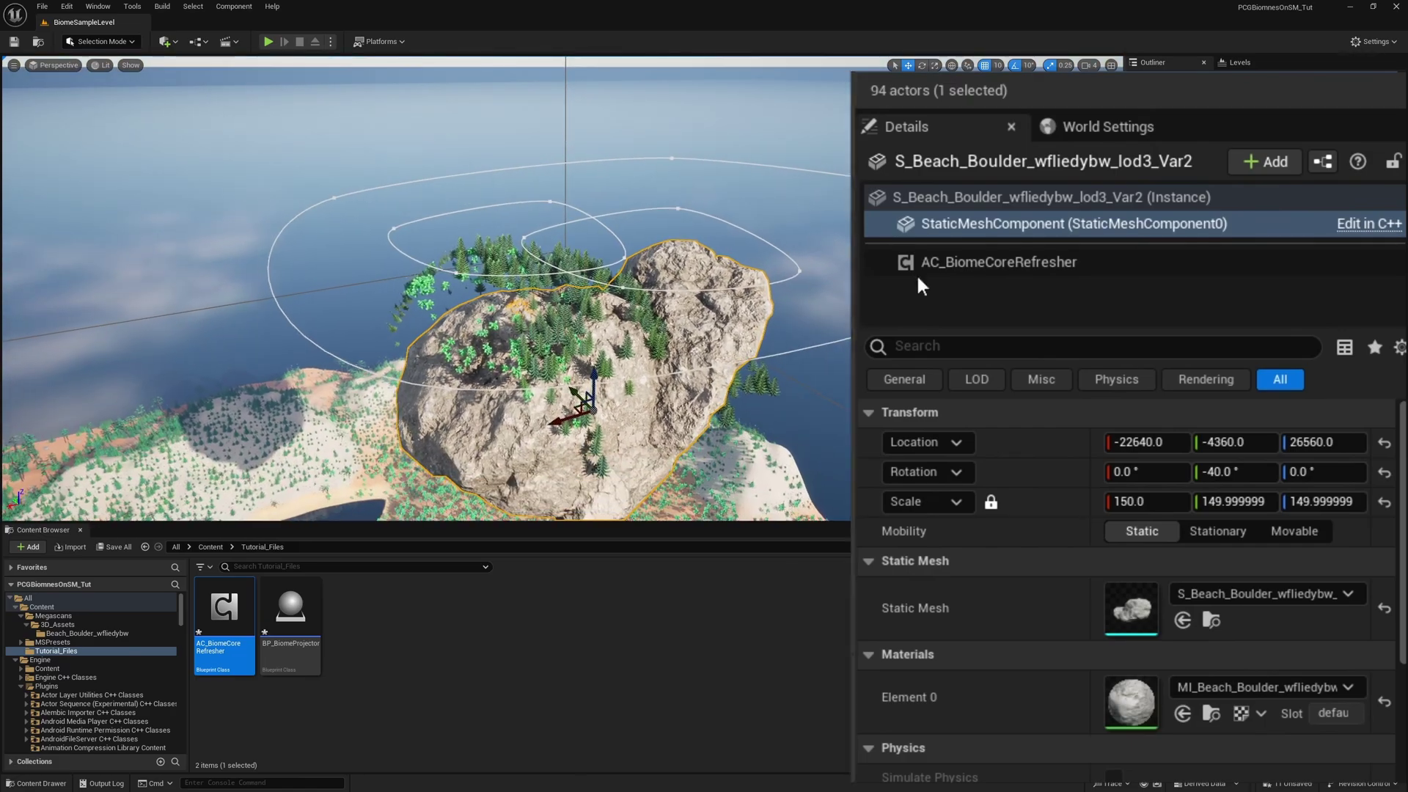
Step: Run Refresh Biome Core from the boulder's AC_BiomeCoreRefresher component
left_click(1002, 267)
left_click(978, 442)
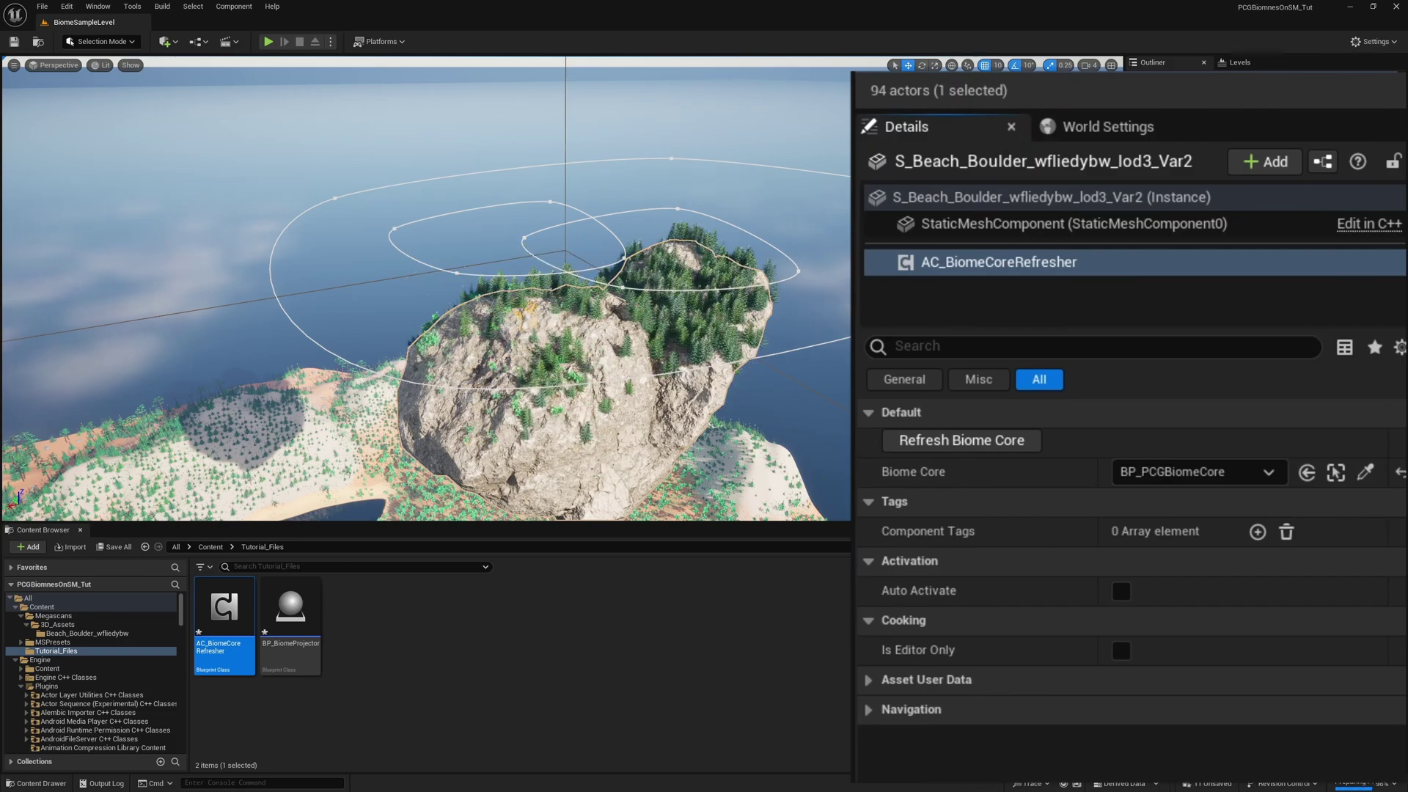
Step: Rotate the boulder to 0° on Y and select its AC_BiomeCoreRefresher component
right_click_drag(680, 346, 618, 378)
right_click_drag(687, 270, 693, 271)
left_click(673, 365)
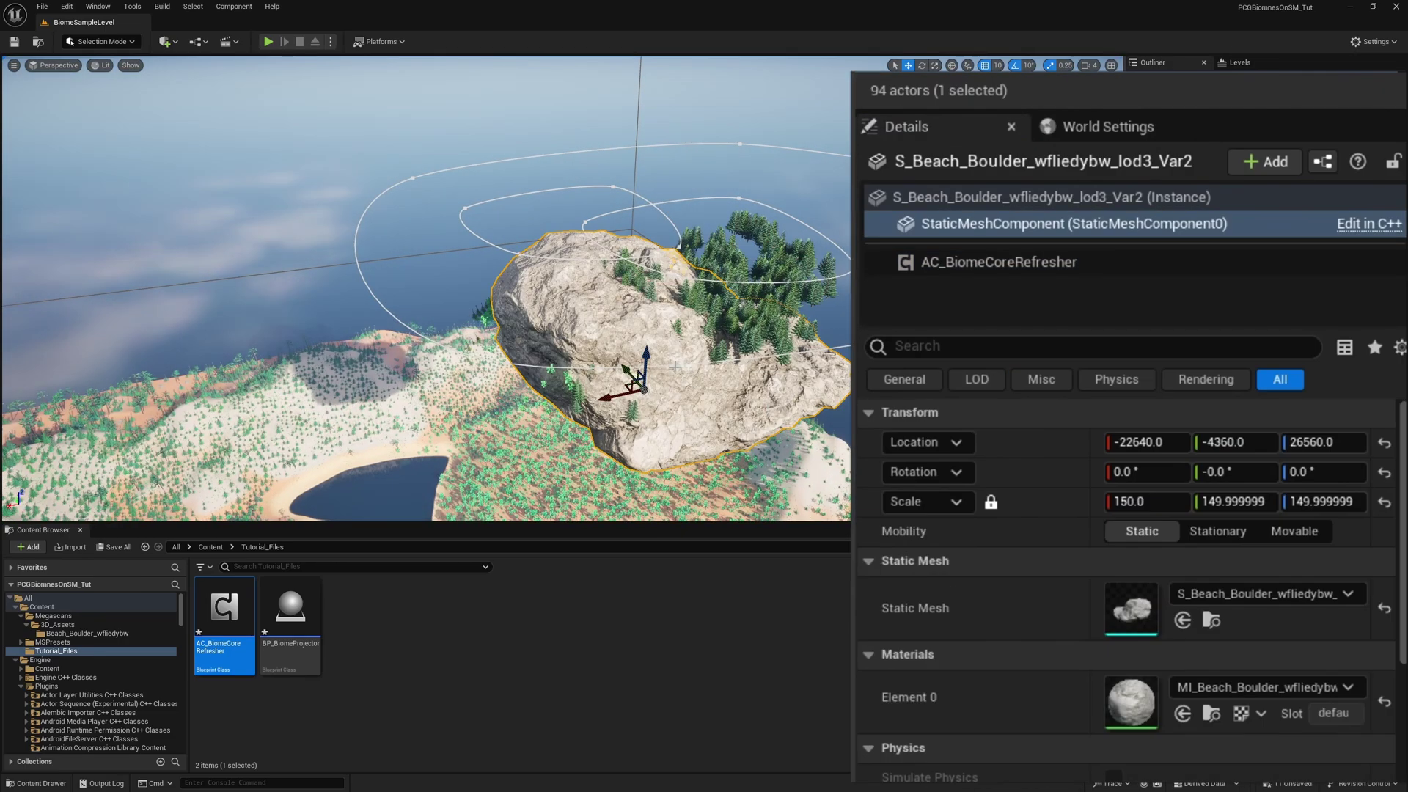
left_click_drag(623, 388, 605, 362)
key("e")
key("w")
left_click(1025, 264)
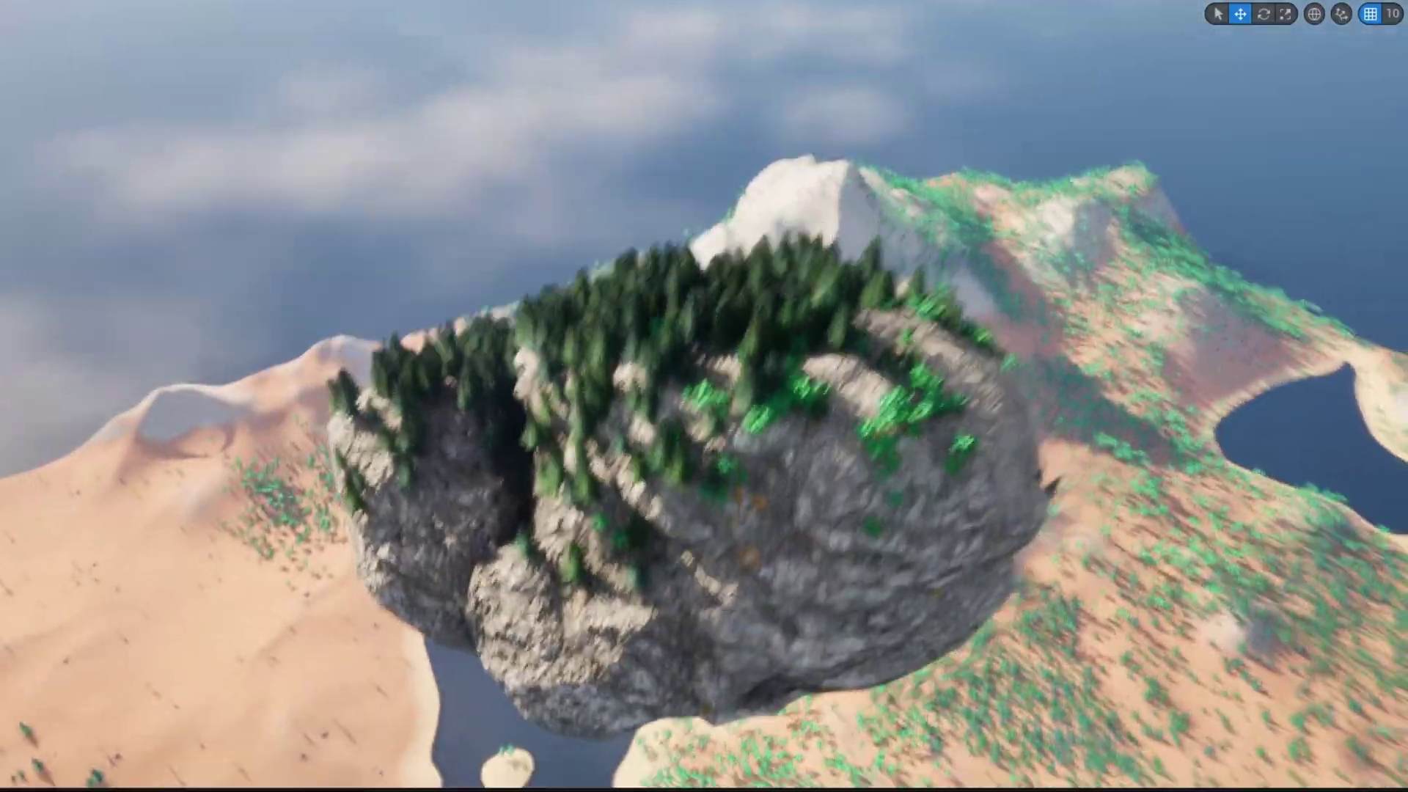
Step: Select the BiomeCore component of BP_PCGBiomeCore and set its Biome Blending Range to 0
left_click_drag(1063, 381, 484, 577, "alt")
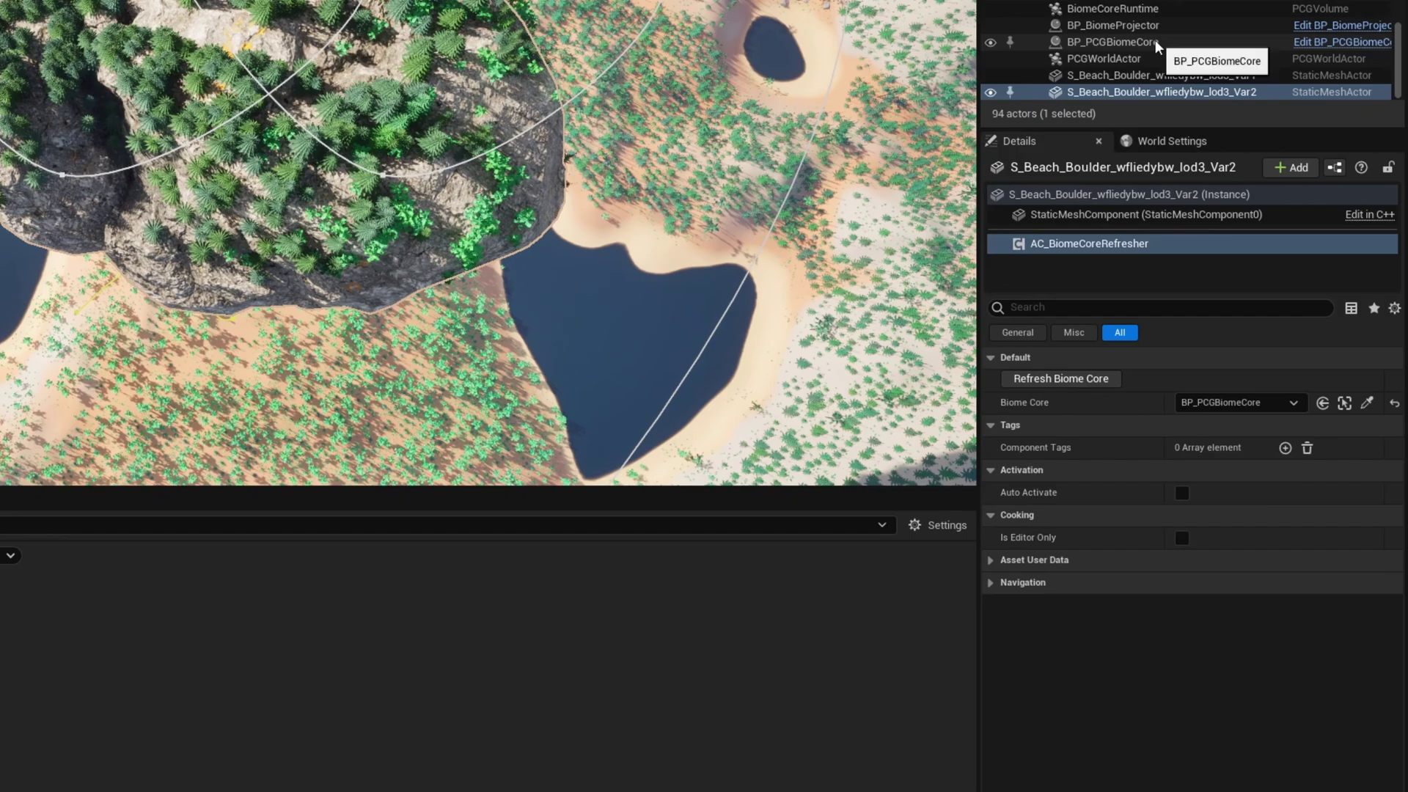
left_click(1155, 42)
scroll(1089, 262, "down", 10)
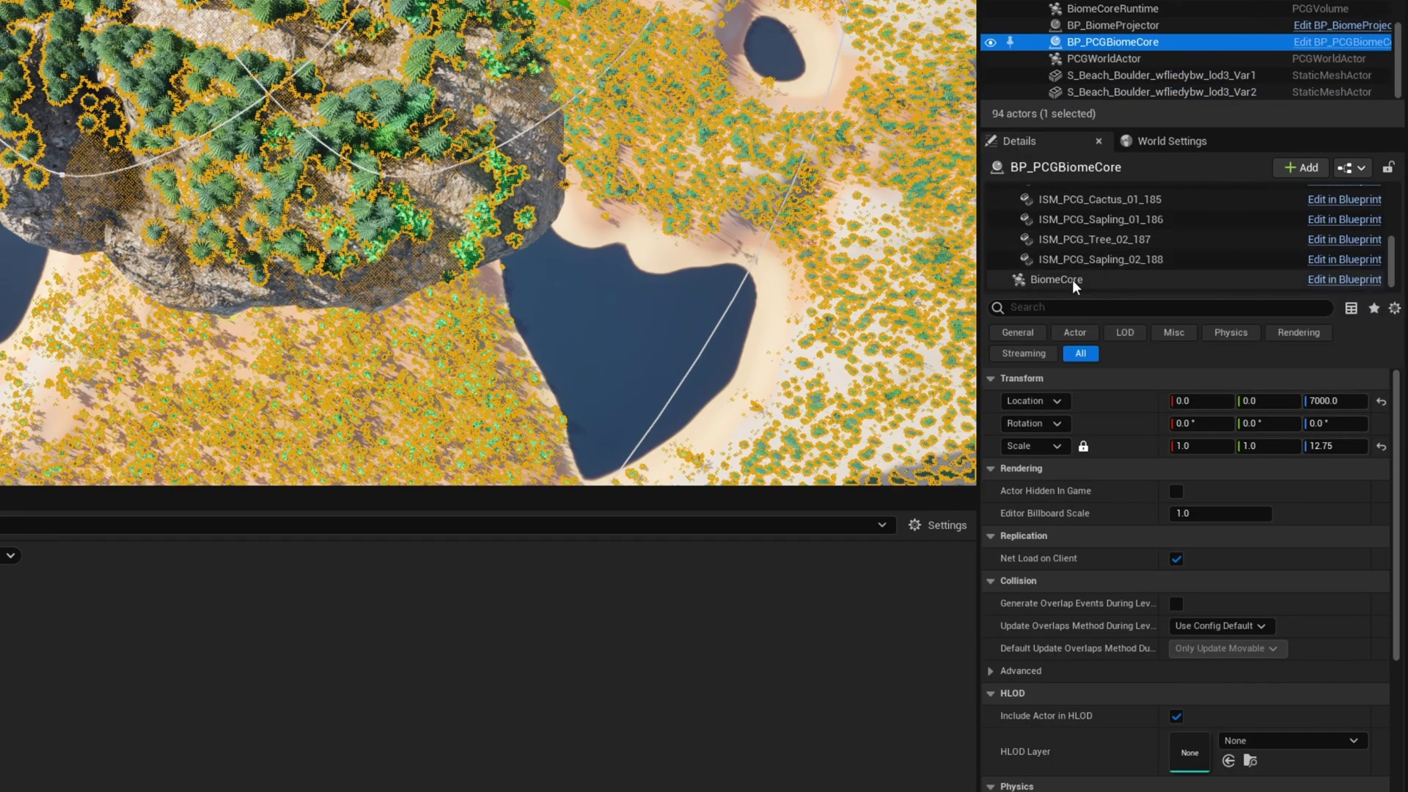
left_click(1072, 279)
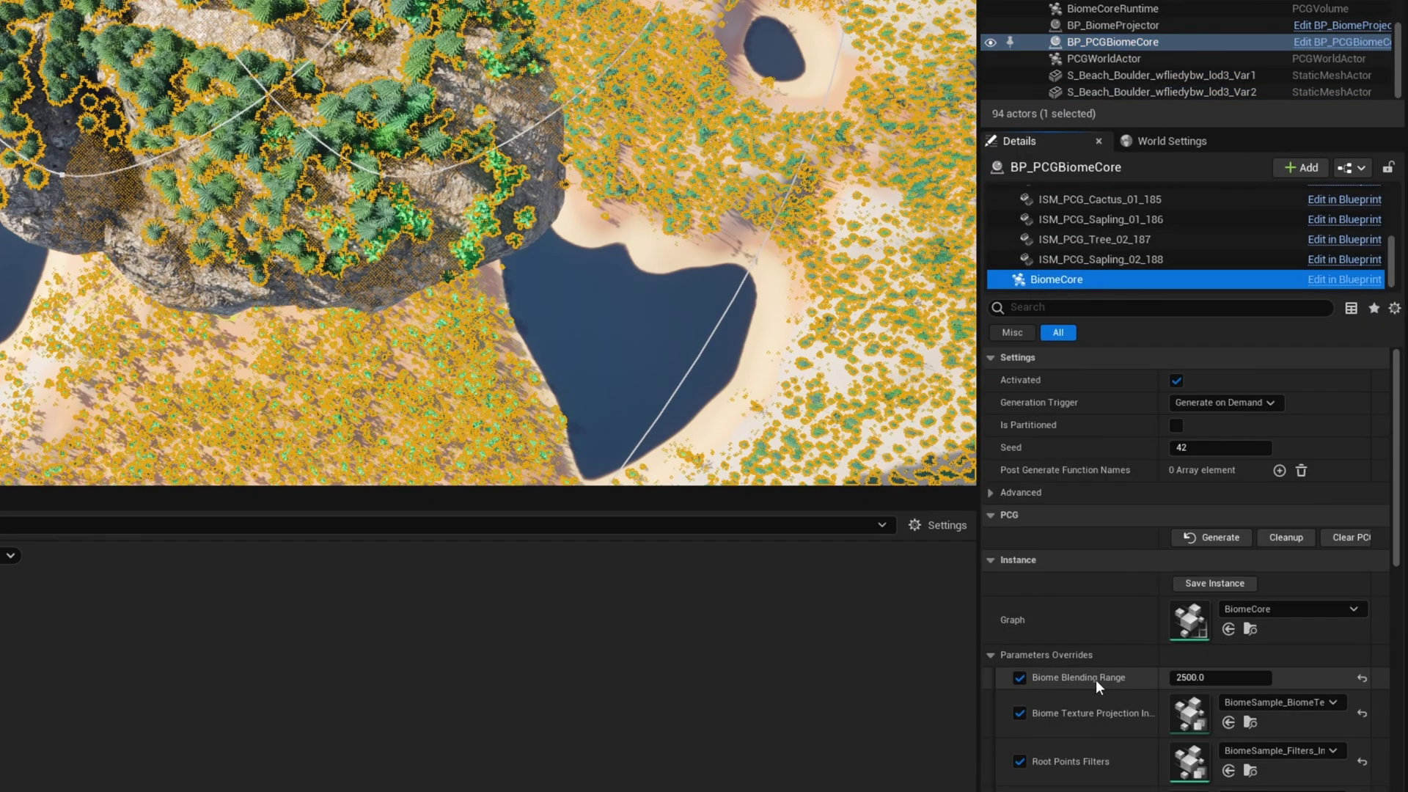
left_click(1211, 680)
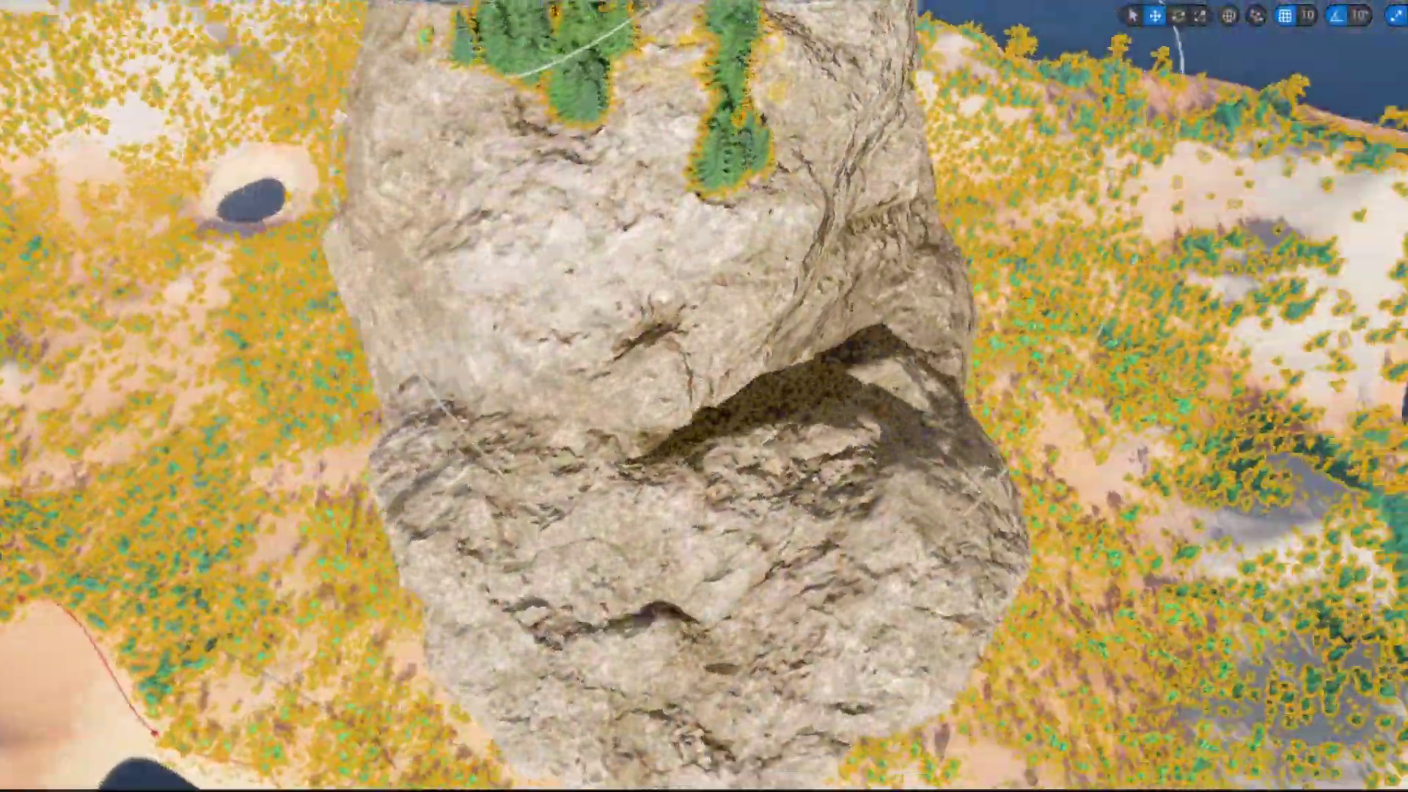
right_click_drag(704, 396, 704, 351)
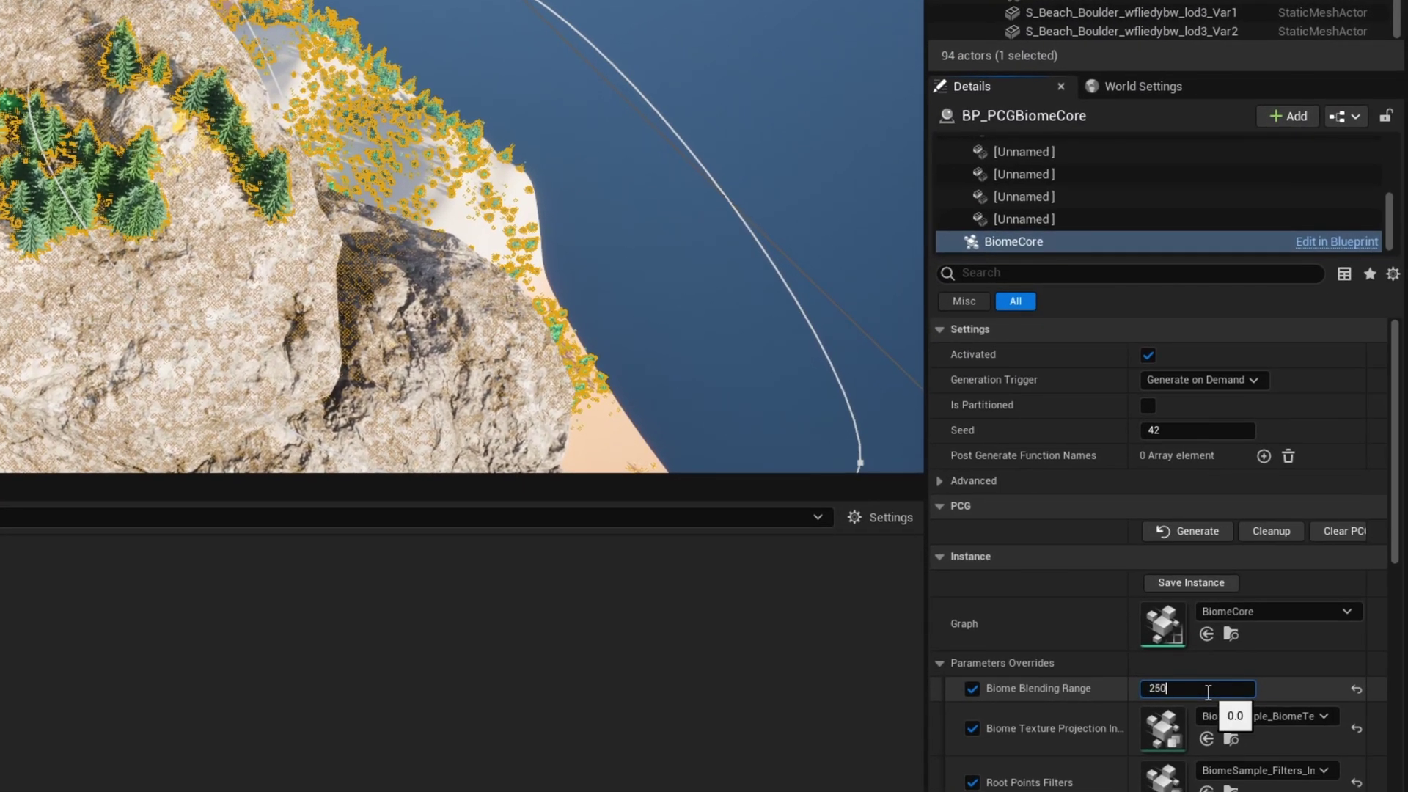
Step: Set the BiomeCore component's Biome Blending Range to 2500
type("0")
key("Return")
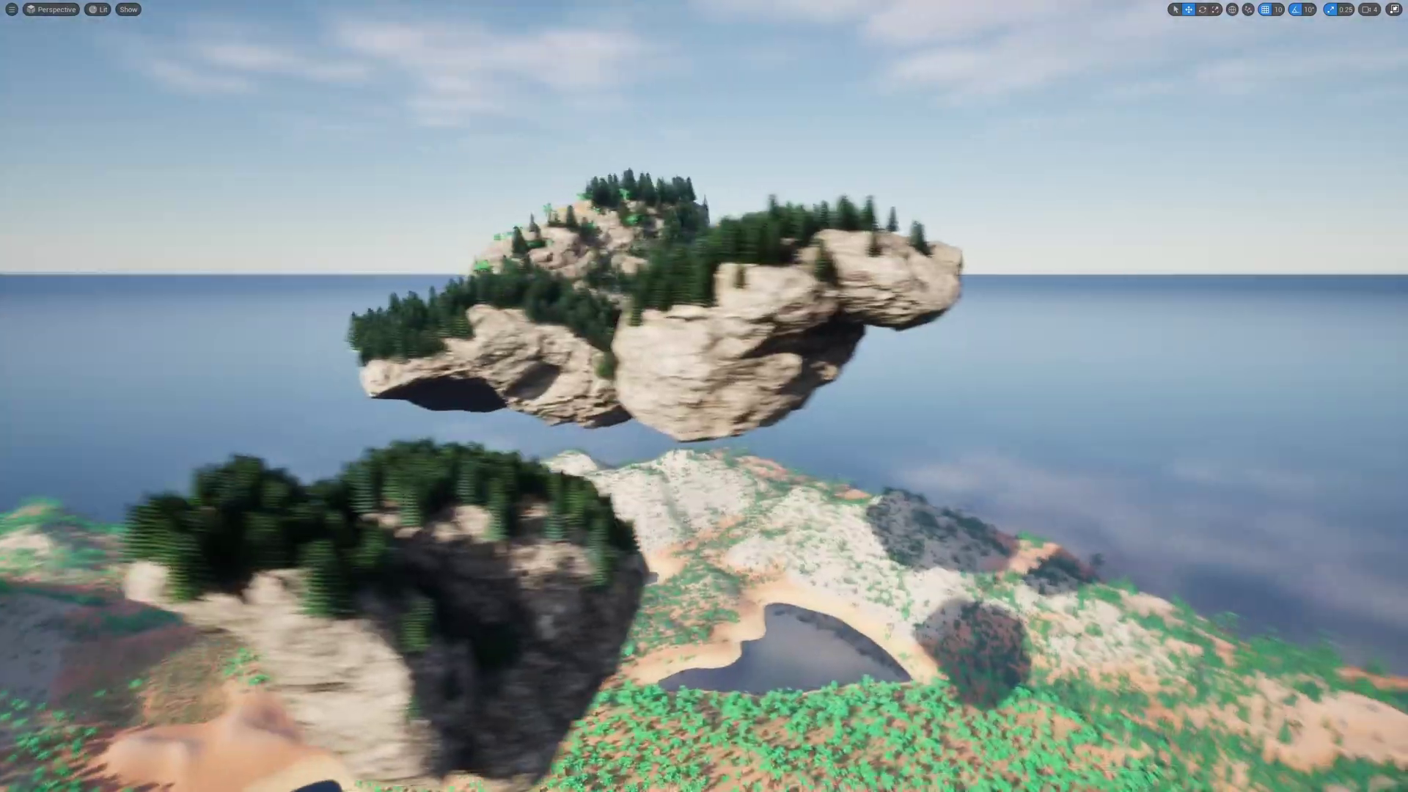
Step: Turn off game view in the viewport and look over the floating boulders and the landscape
key("g")
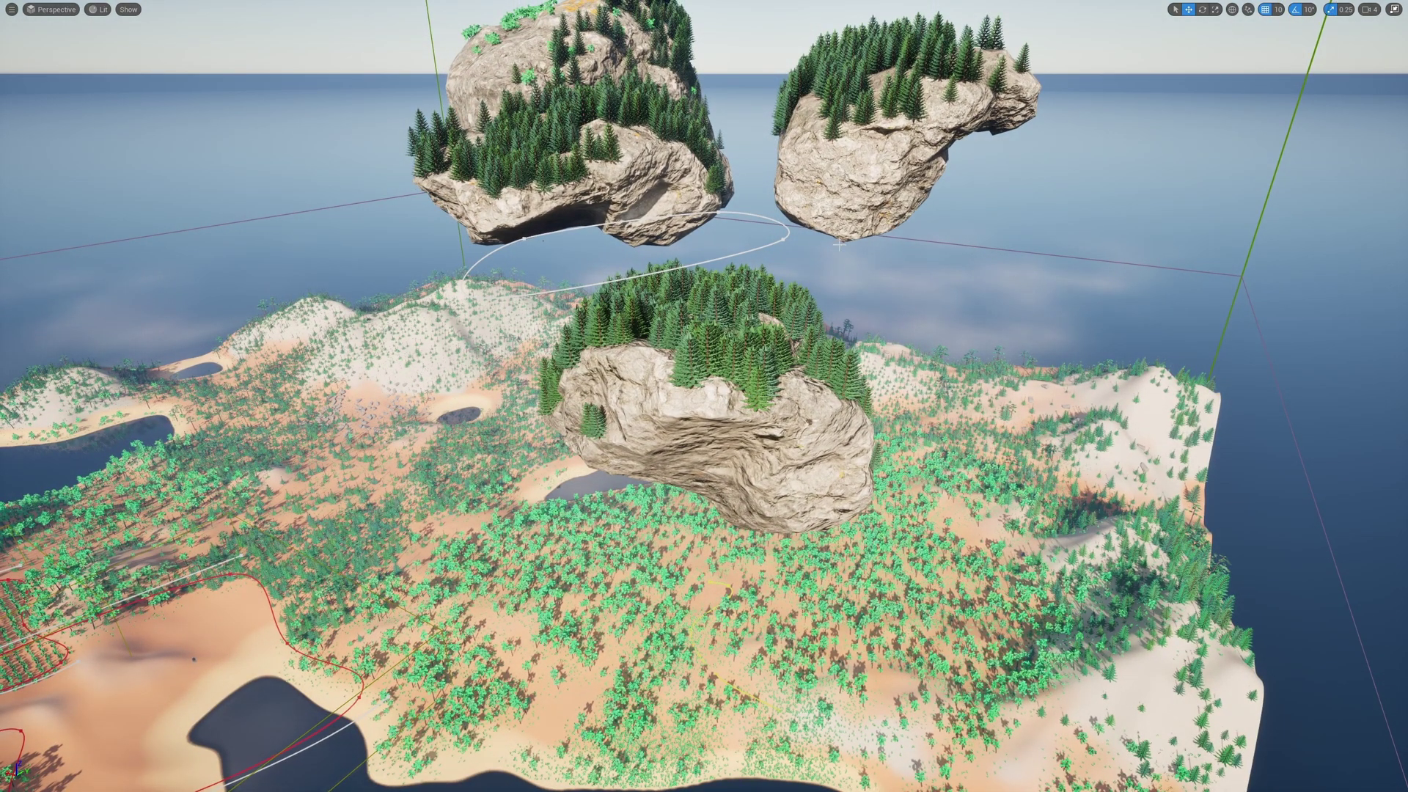
right_click_drag(554, 225, 664, 231)
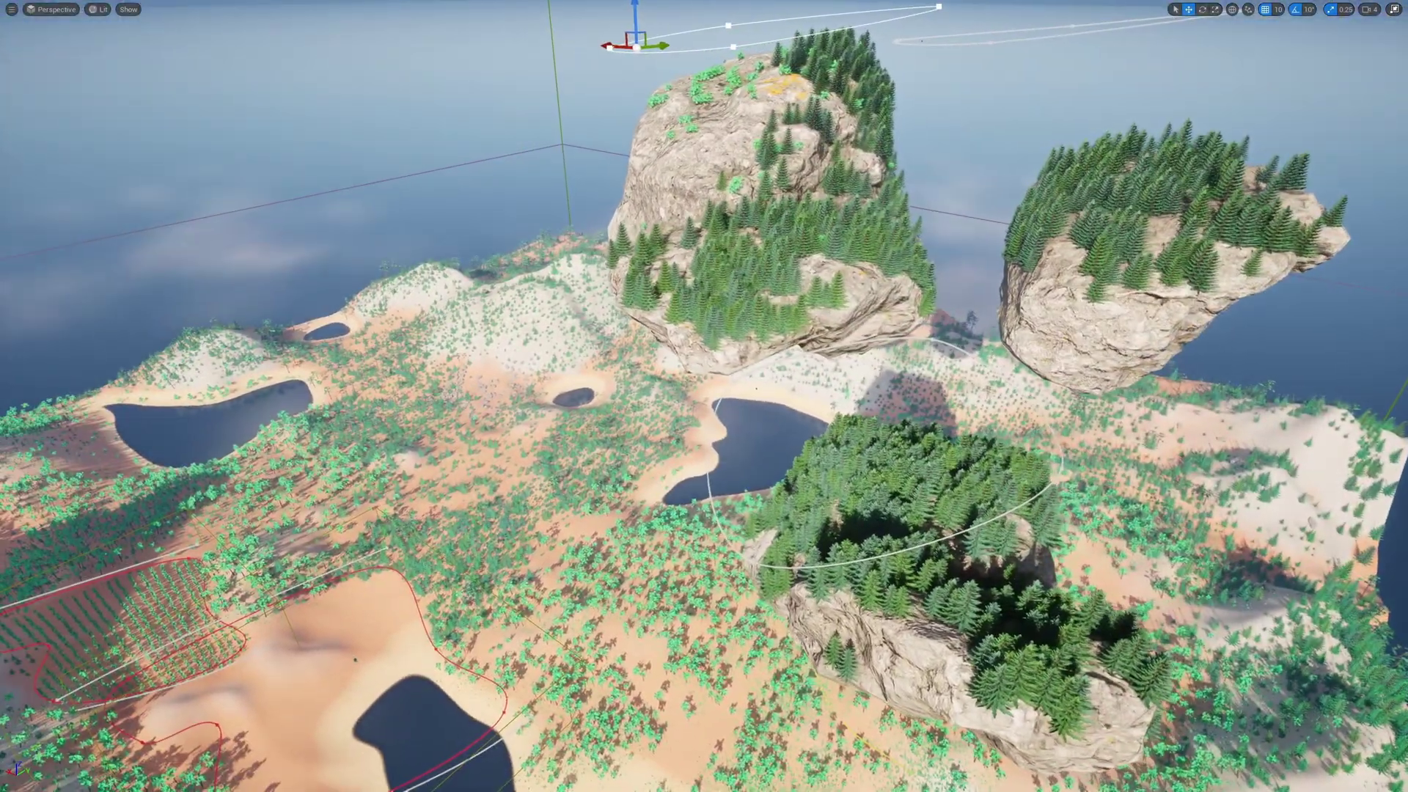